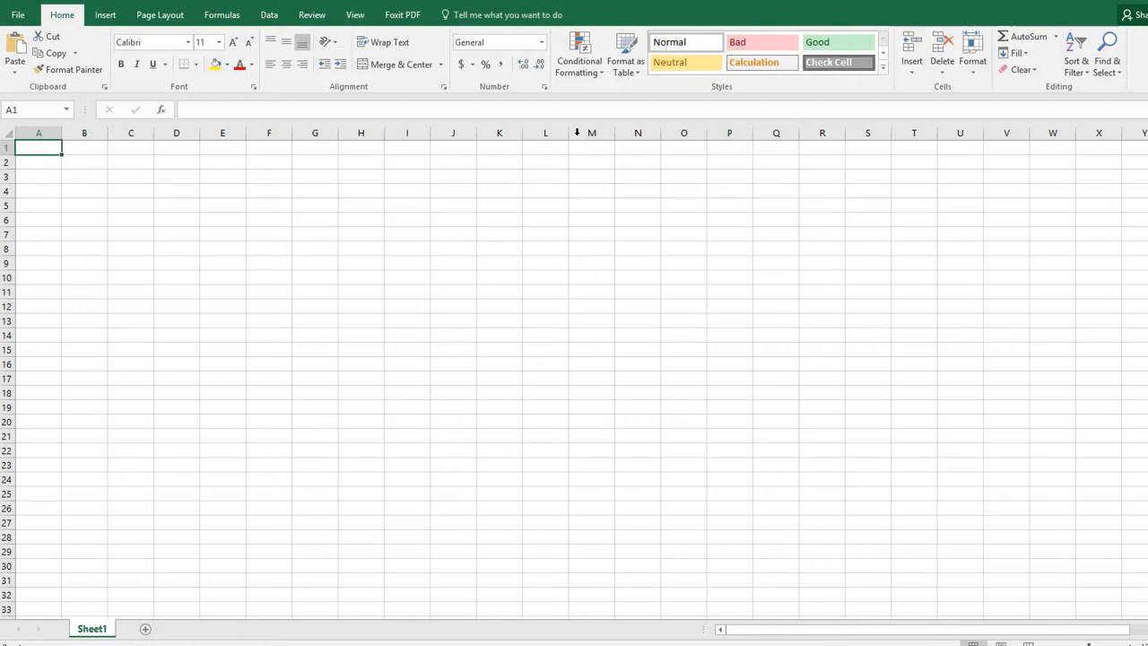
Try to delete the empty columns from P through Z
click(728, 132)
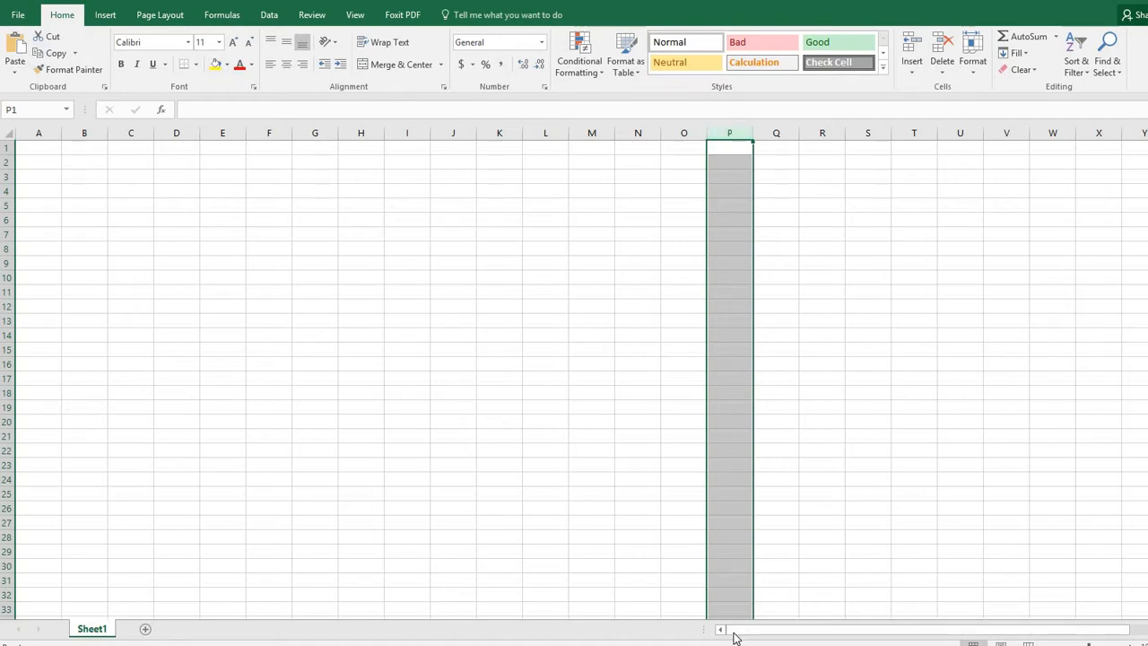
drag(730, 631, 904, 640)
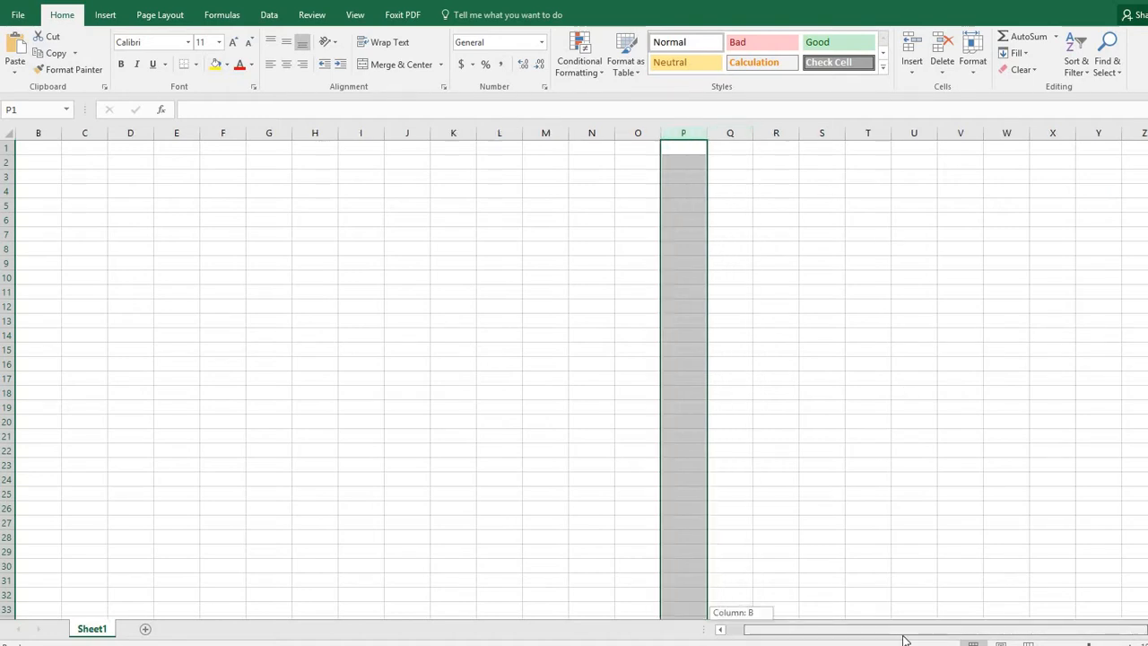
shift+click(1141, 135)
right_click(1141, 135)
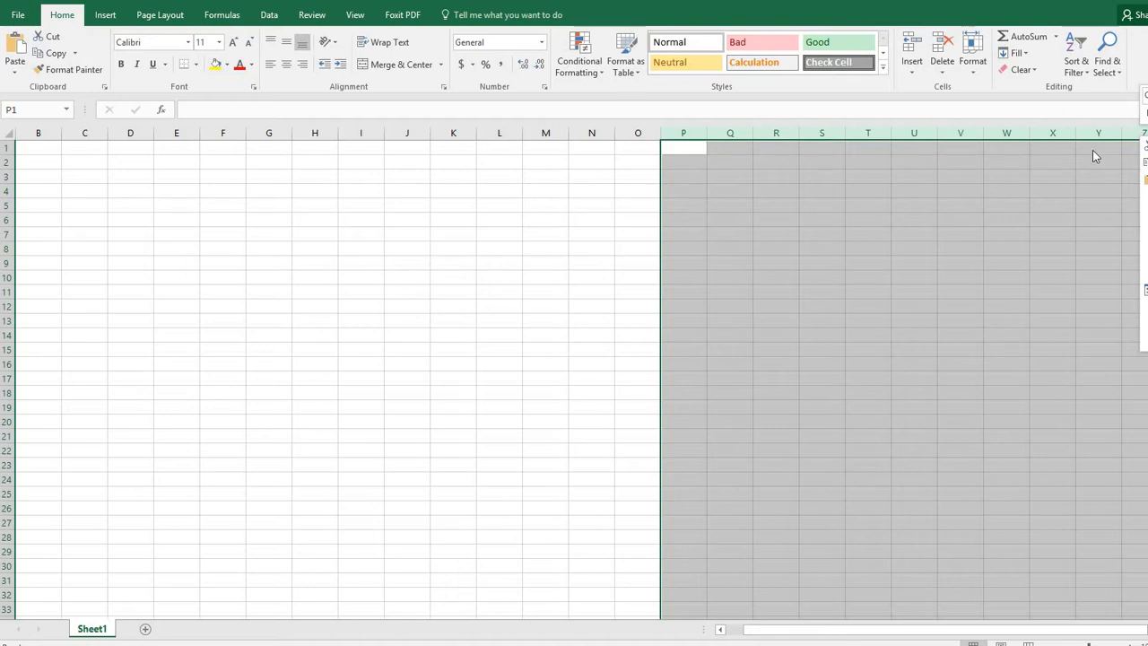
right_click(854, 138)
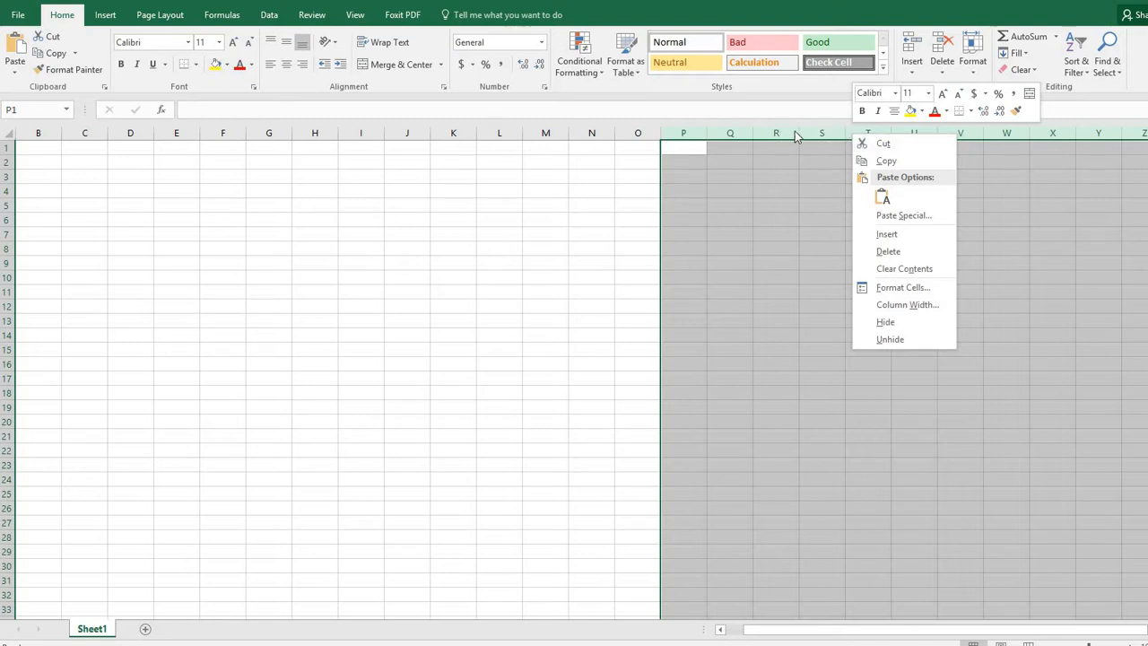
click(895, 254)
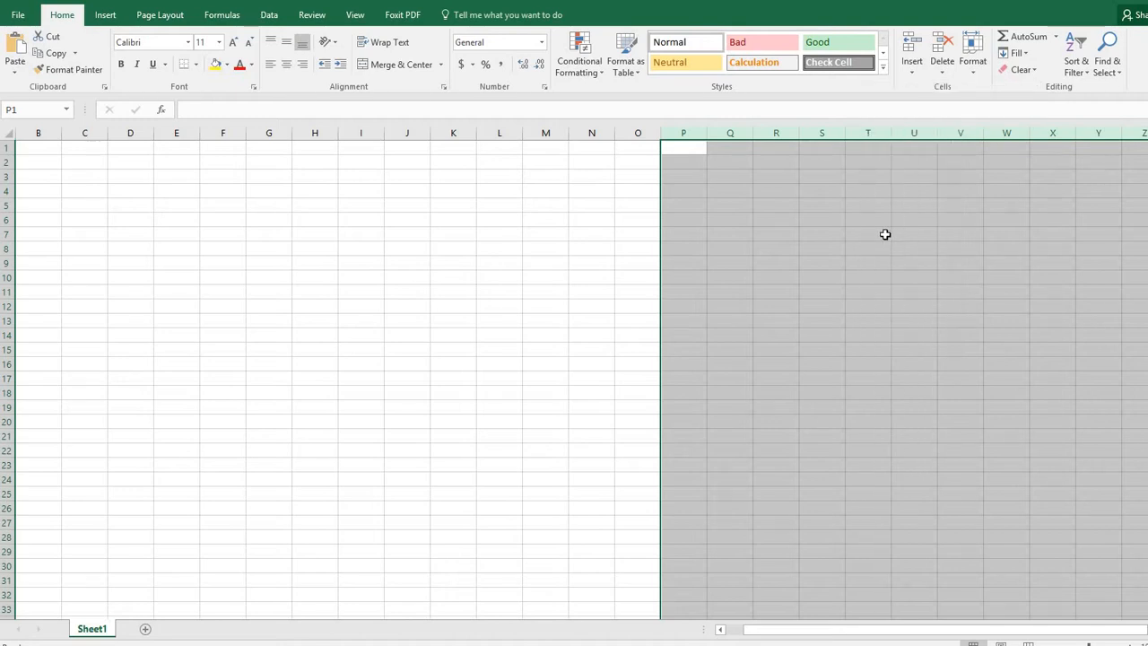
right_click(684, 135)
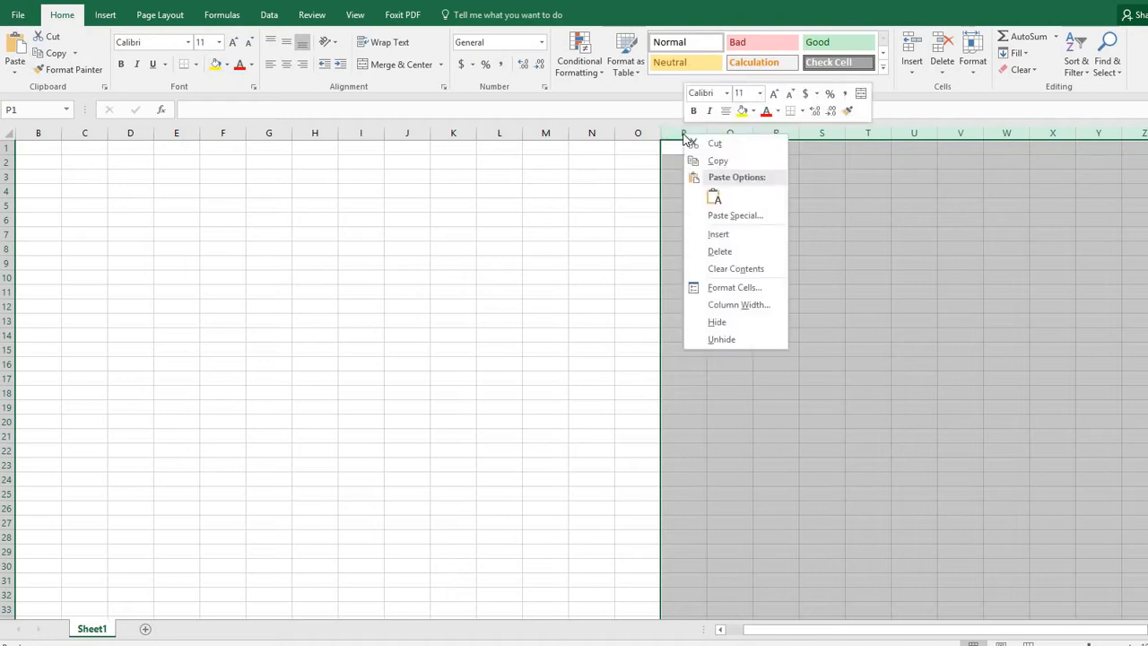
click(739, 252)
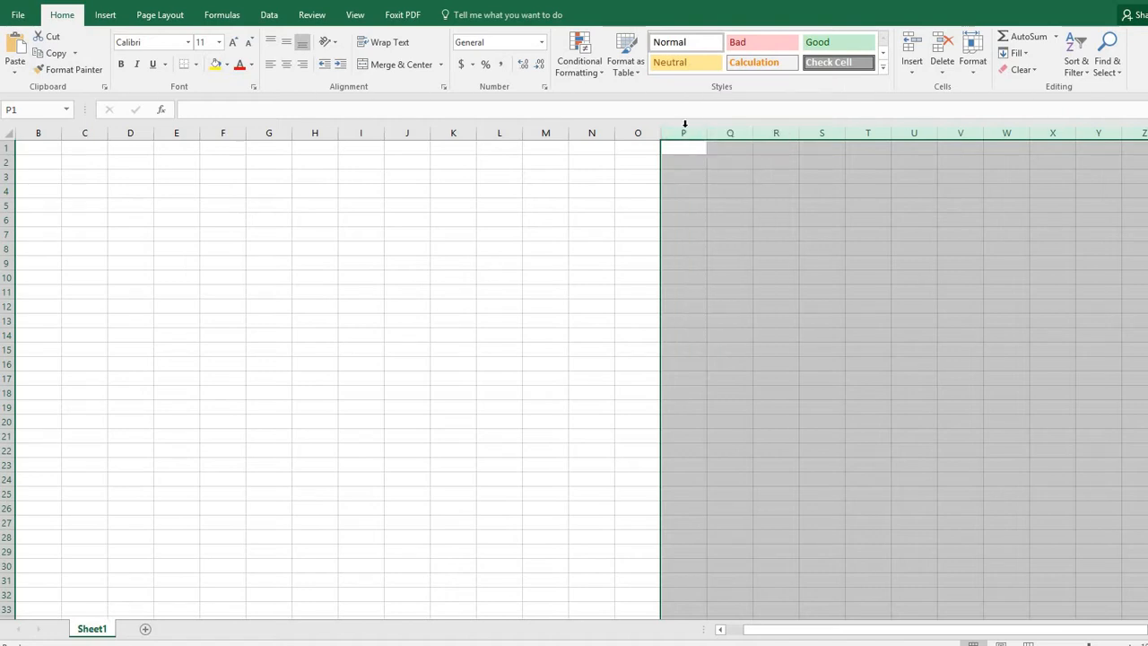
click(683, 131)
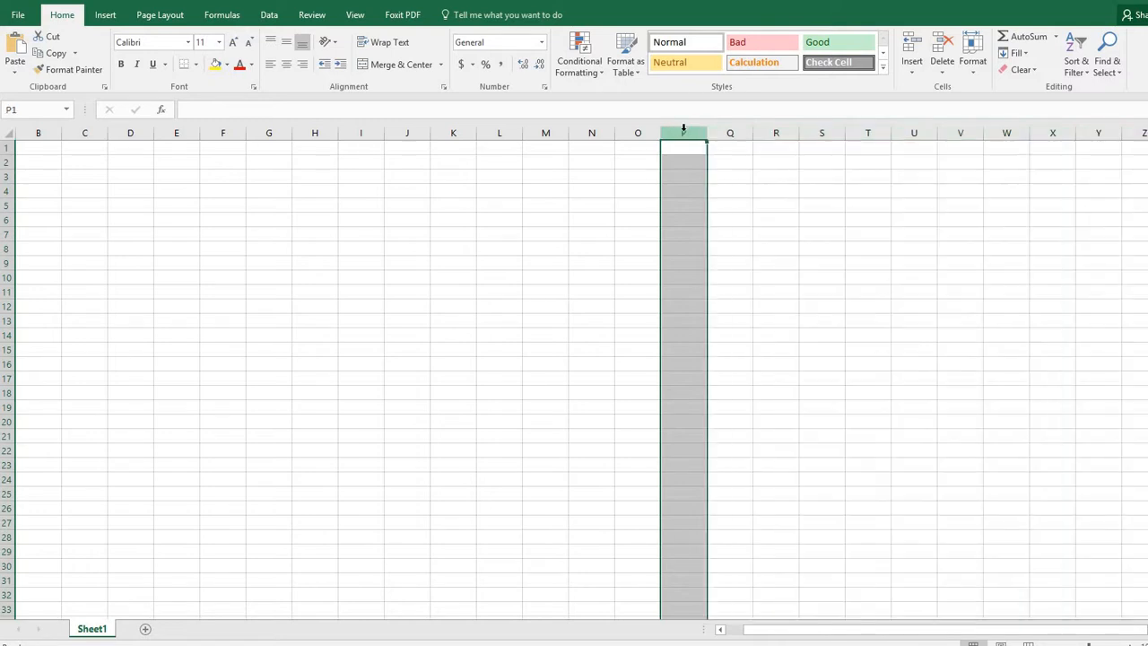
shift+click(1136, 133)
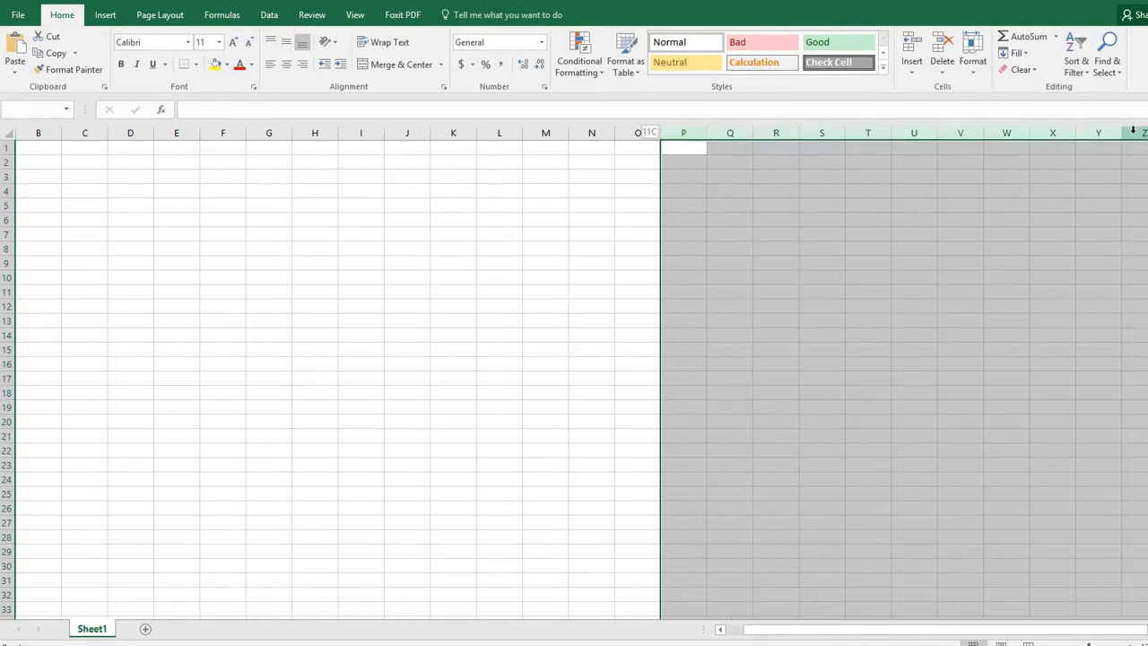
right_click(1137, 141)
click(1144, 252)
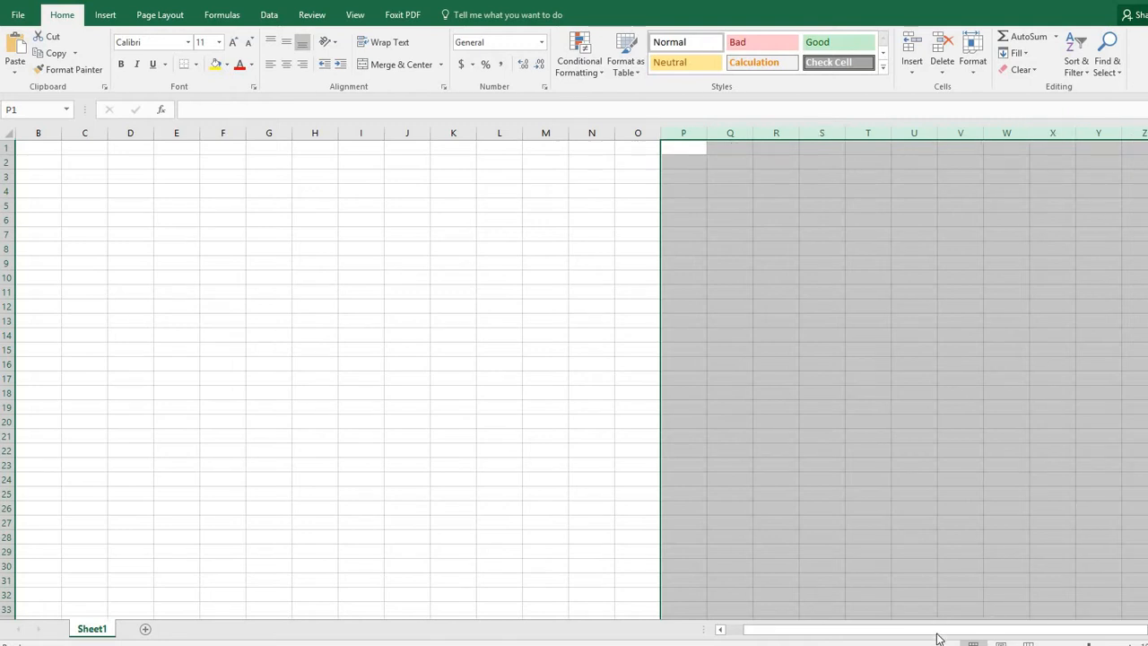
click(690, 133)
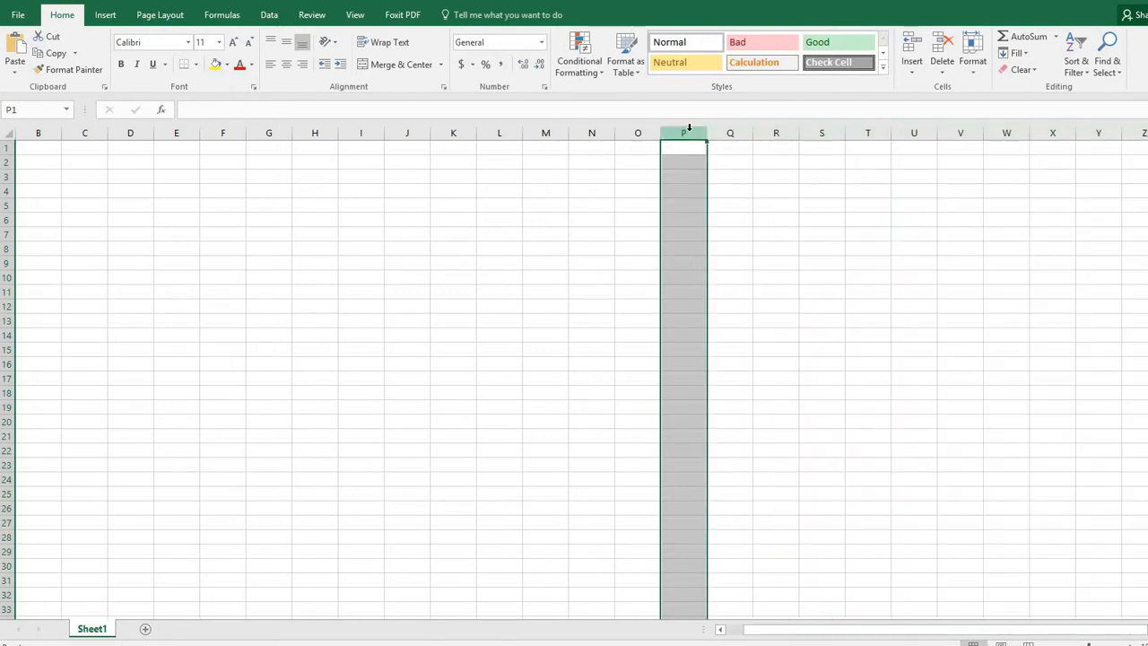
click(723, 246)
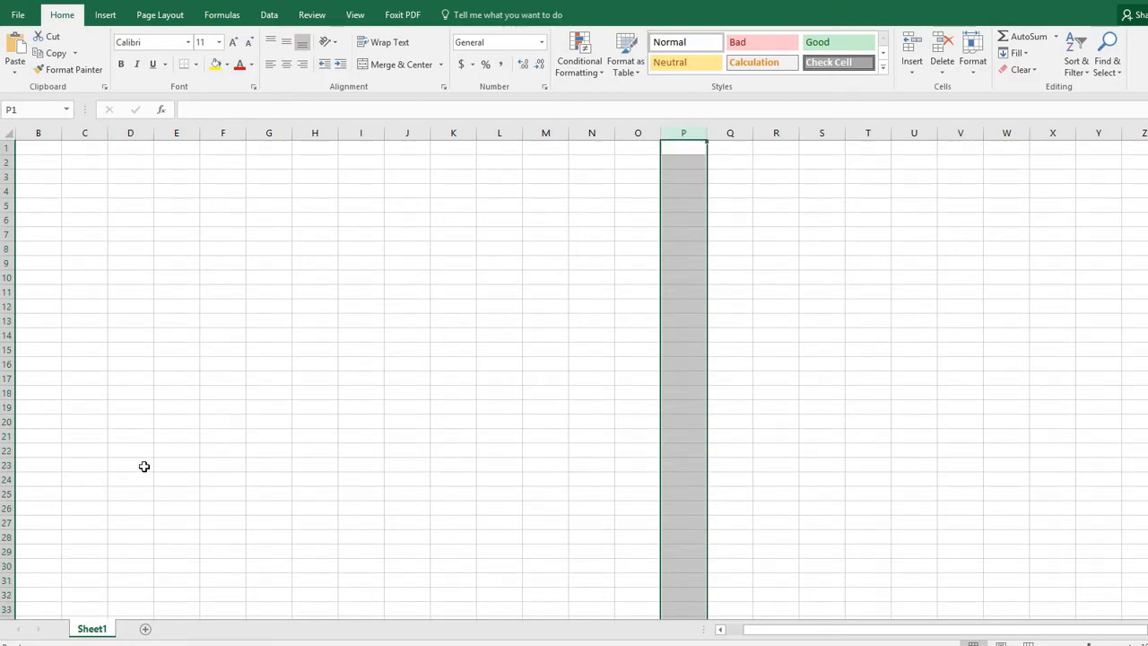
Merge and center cells A1 through G1 to form a title cell
click(82, 275)
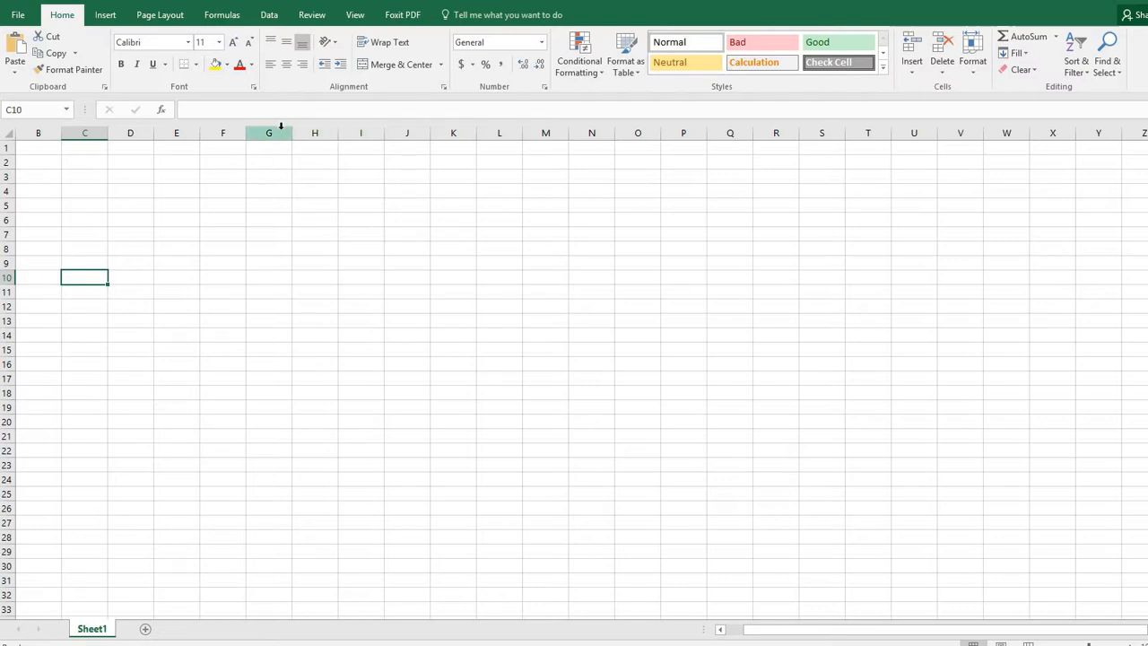
click(48, 146)
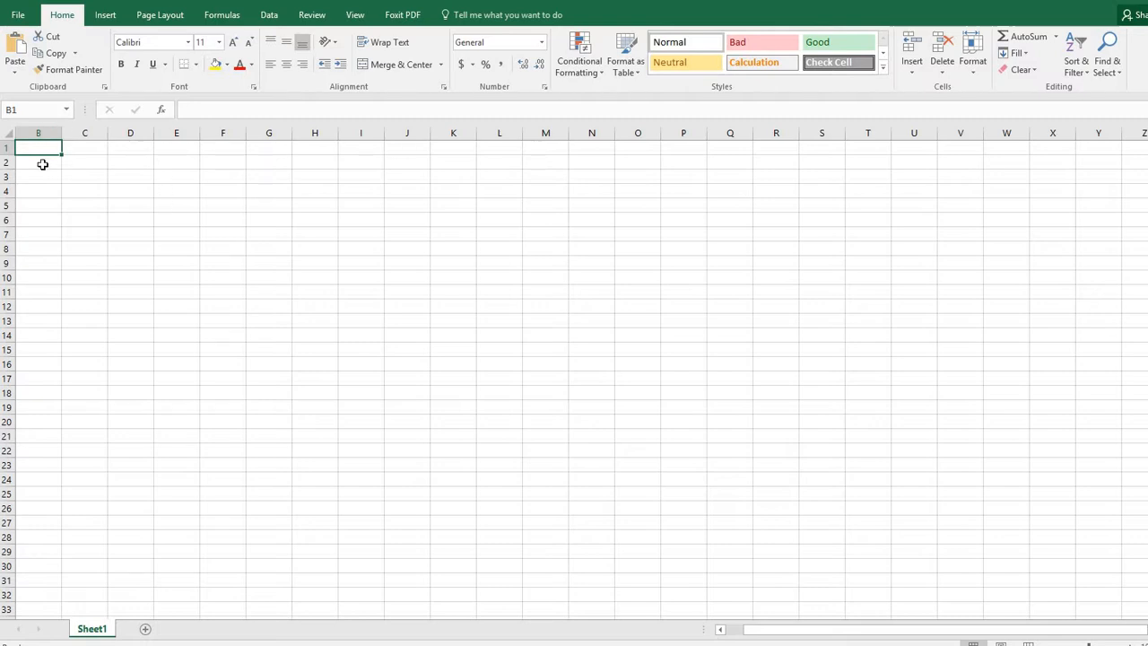
drag(794, 637, 192, 299)
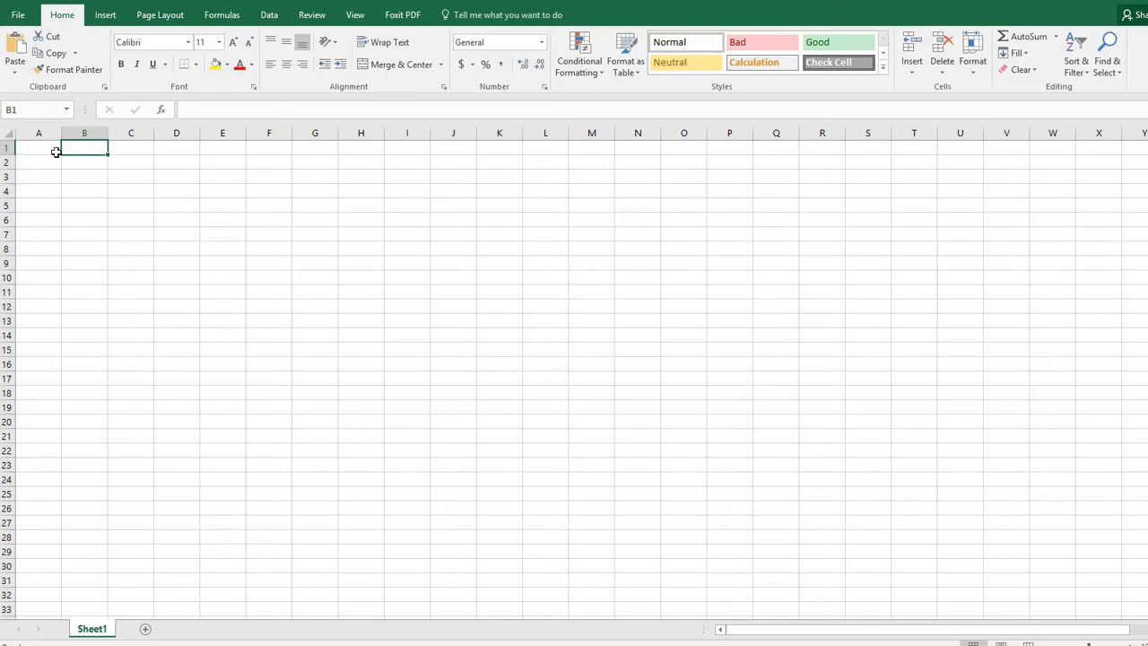
drag(56, 149, 310, 147)
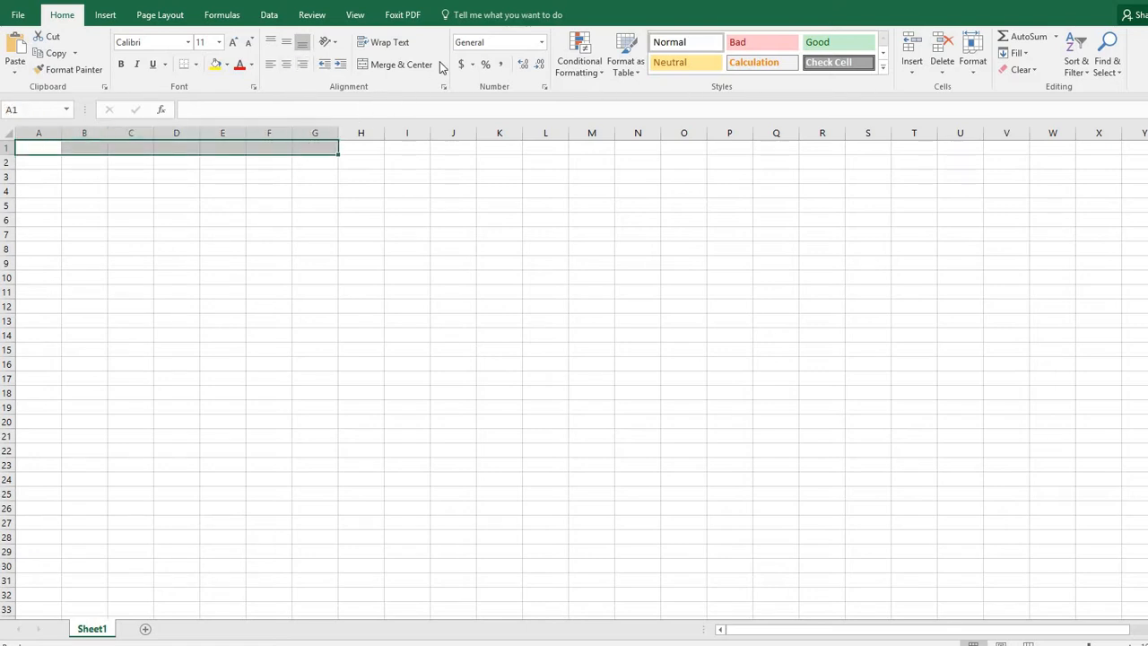
click(401, 65)
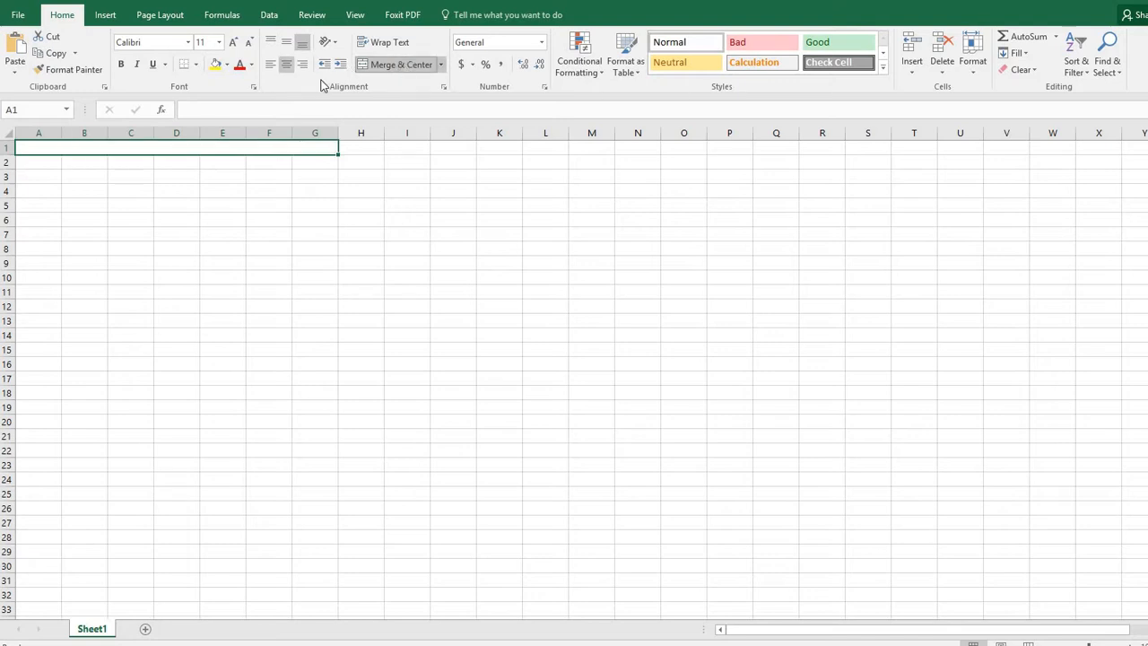
Enter December 2017 in the merged title cell and apply the Long Date number format to it
click(241, 105)
text(Decembe)
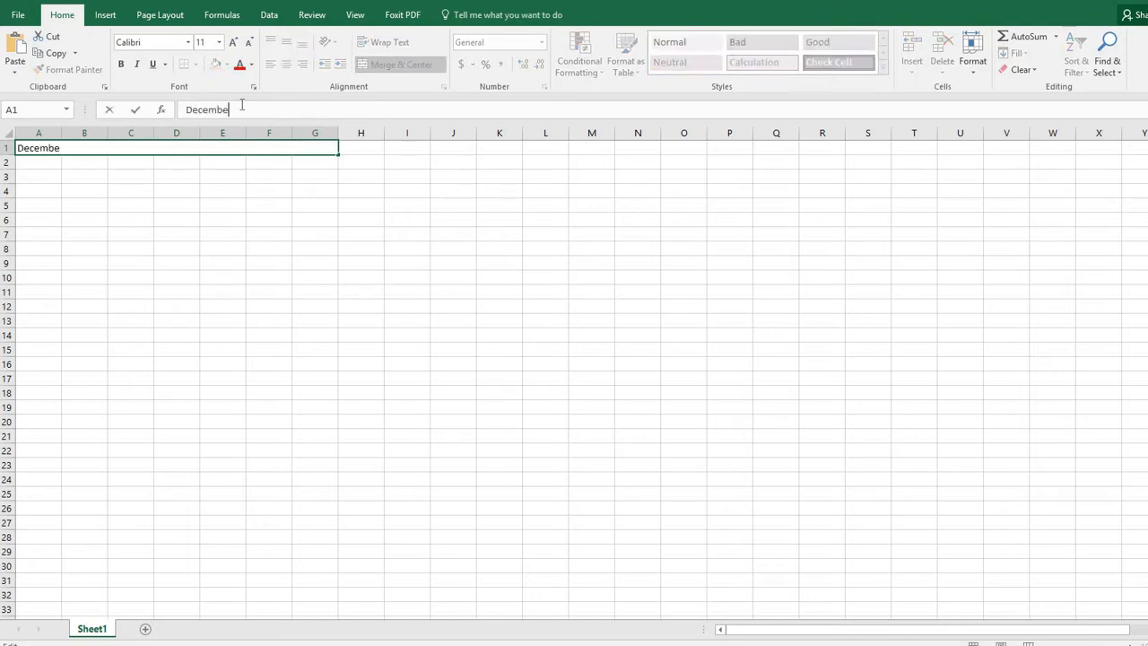
text(r 2017)
click(217, 153)
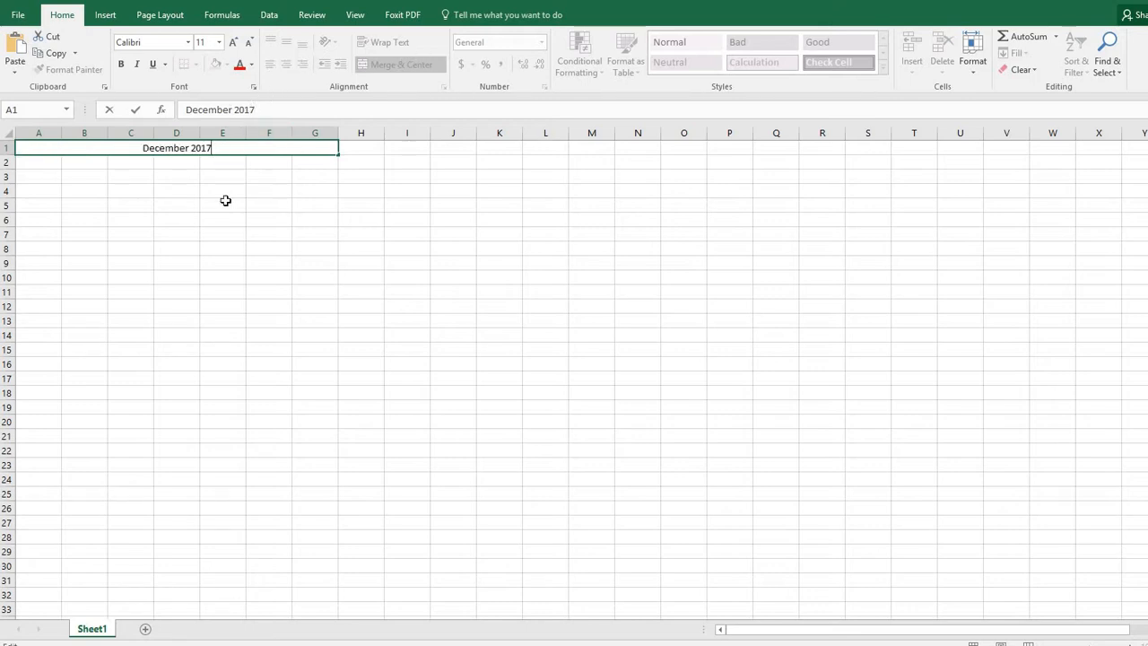
click(224, 200)
click(234, 146)
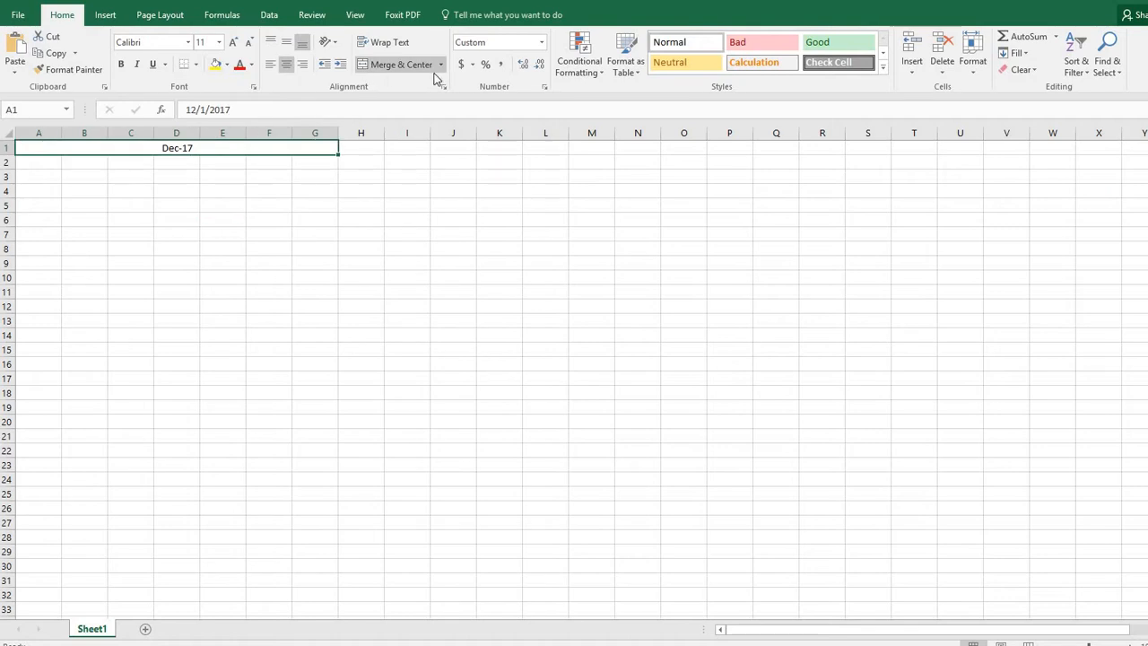
click(543, 43)
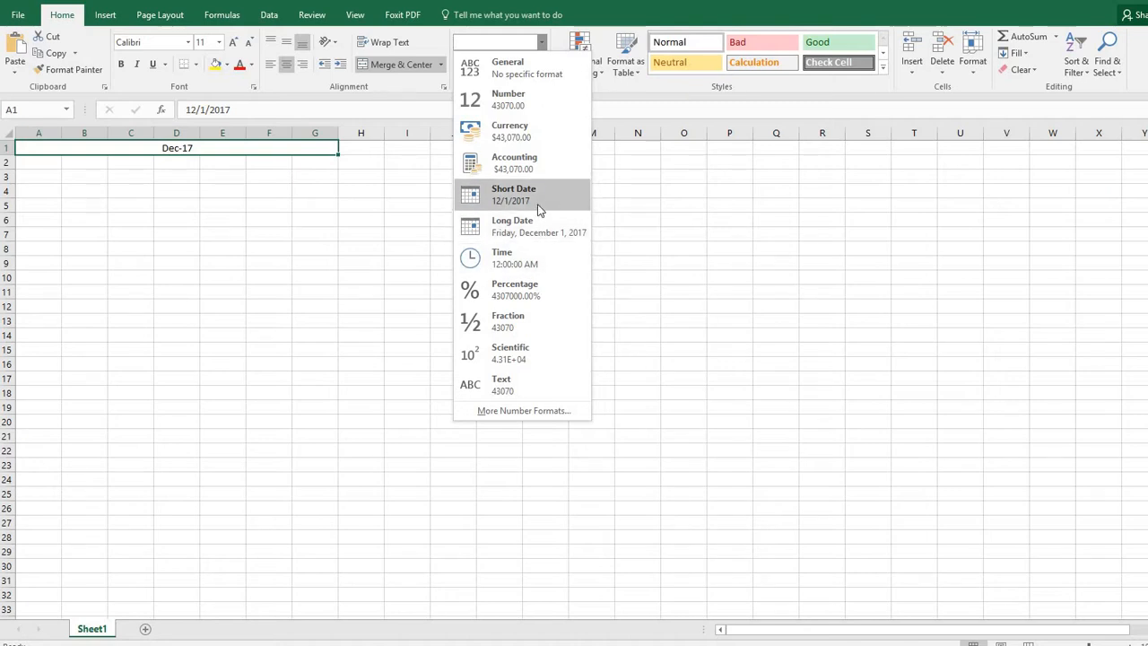
key(Escape)
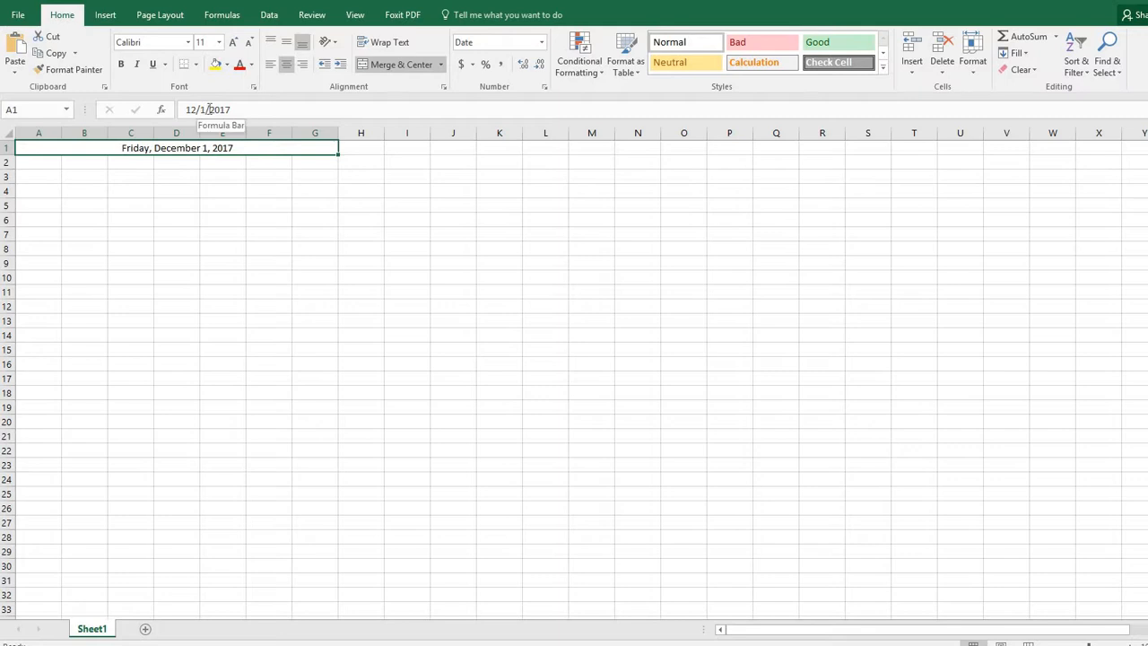
Rewrite the title cell's date as the text December 2017, starting with a leading space
drag(210, 109, 185, 110)
click(237, 110)
key(BackSpace)
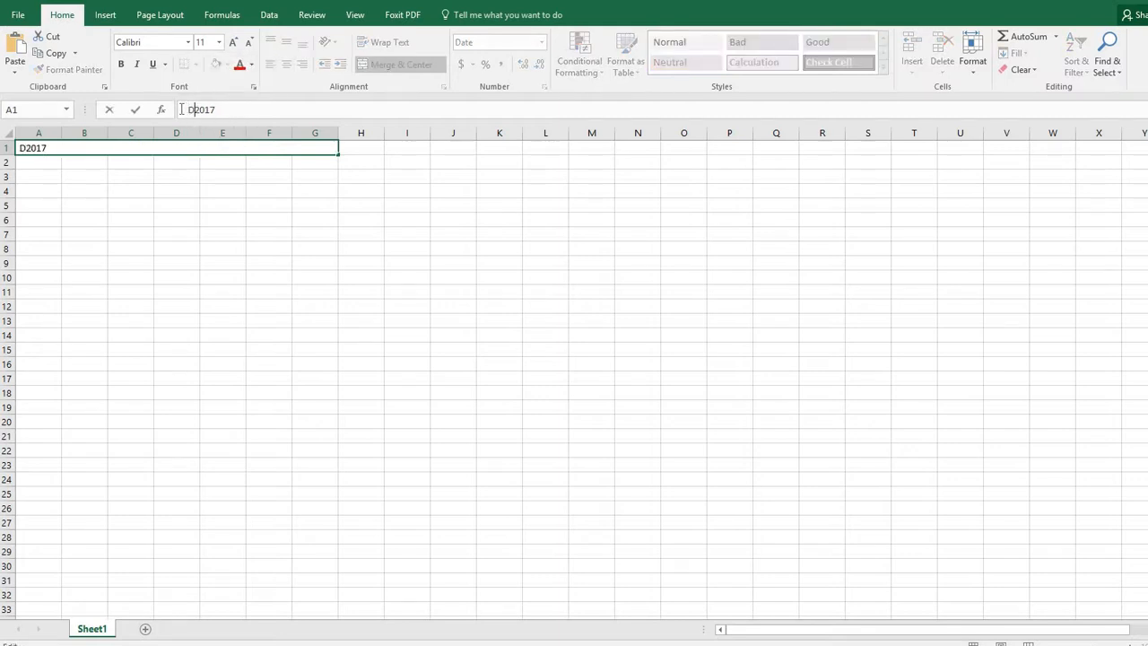
text(December)
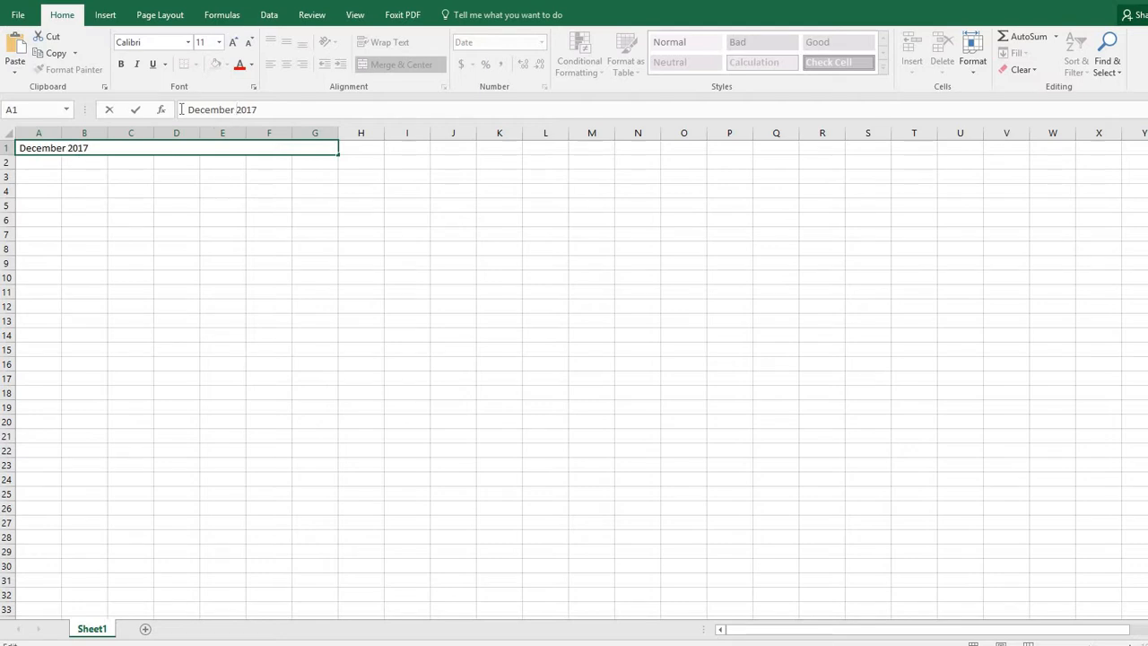
key(Return)
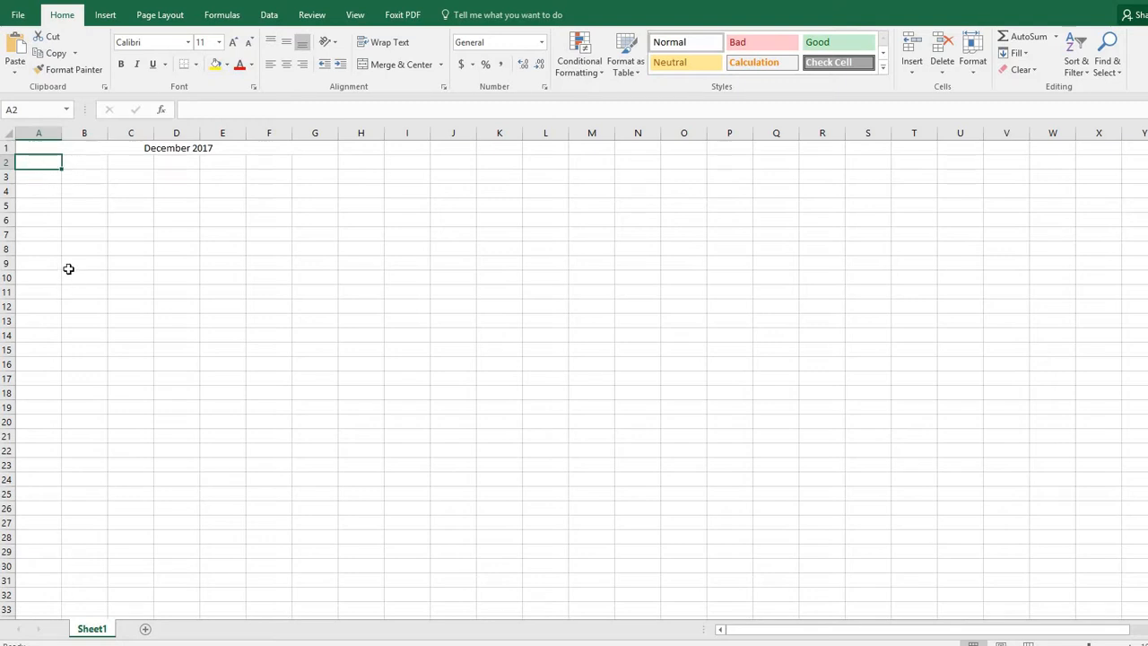
Enter the labels Income, Person 1 and Person 2 in cells A2 through A4
text(Income)
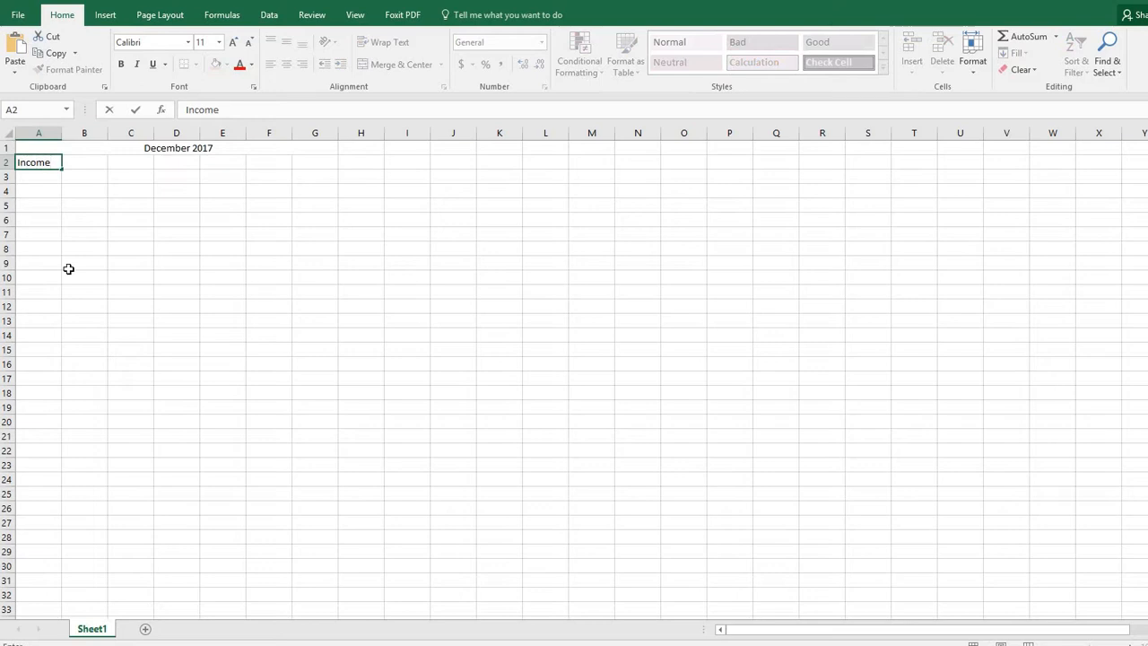
key(Return)
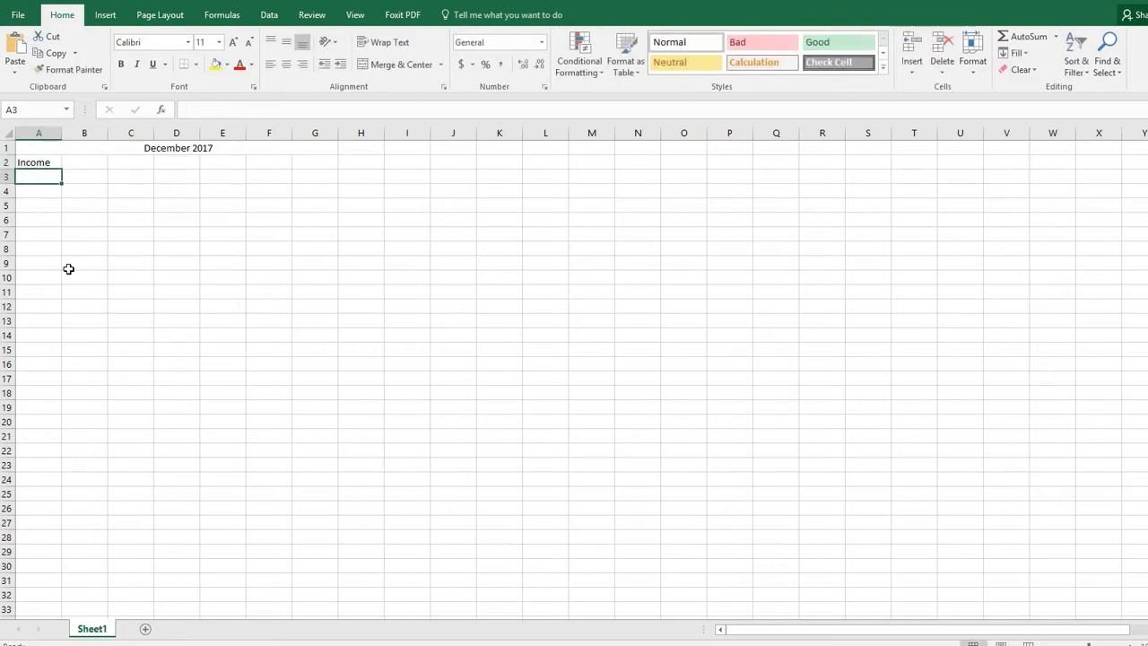
text(Pseron)
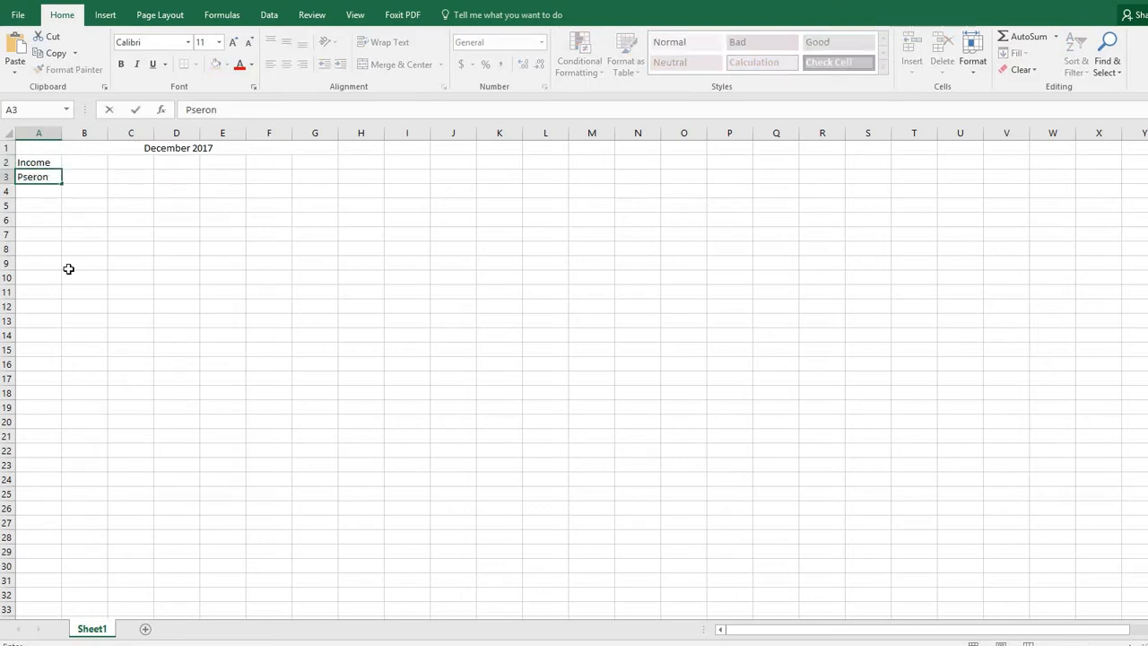
key(BackSpace)
key(BackSpace)
key(BackSpace)
key(BackSpace)
key(BackSpace)
text(erson 1)
key(Return)
text(Person )
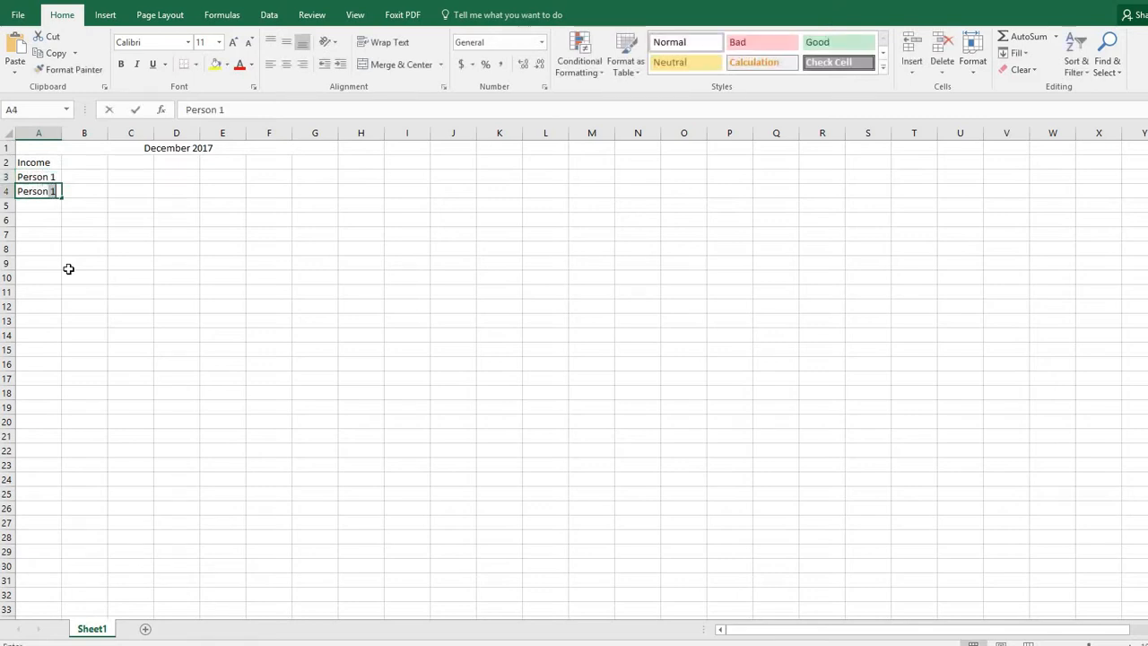
text(2)
key(Return)
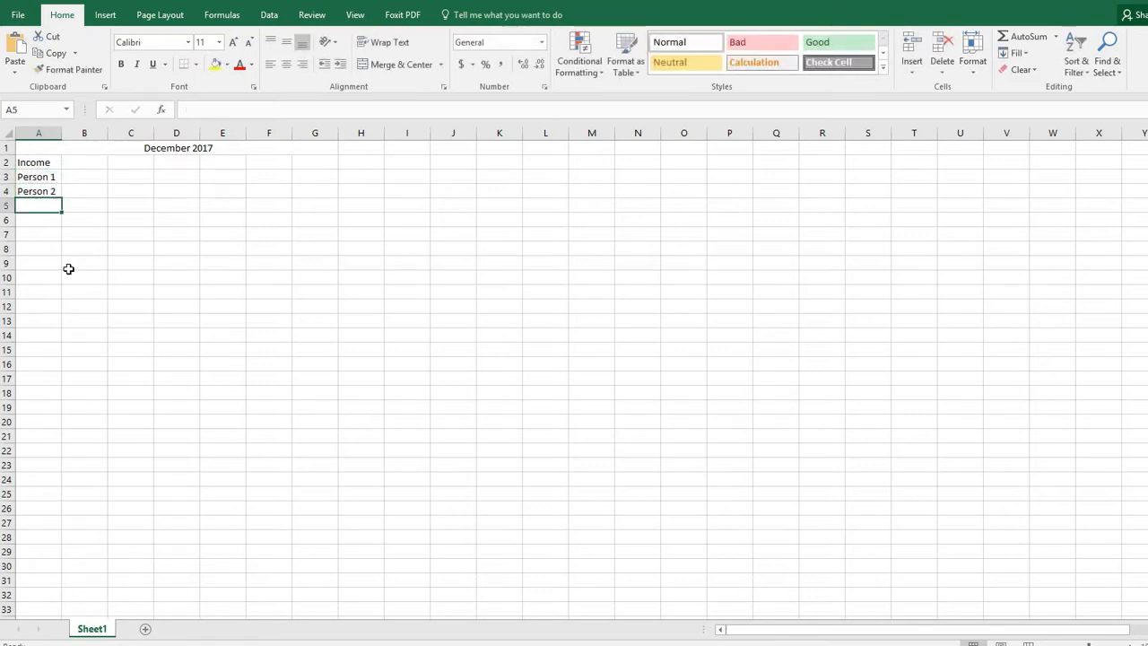
Enter the label Total in cell A5 and the heading Expenses in cell A7
text(Total)
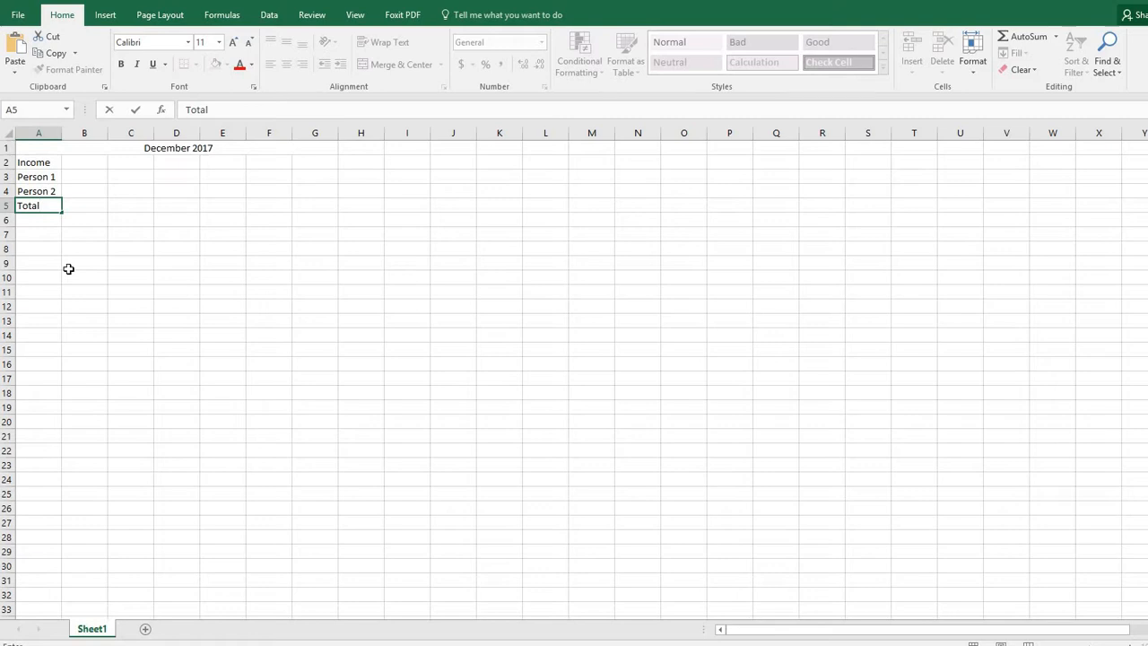
key(Return)
key(Return)
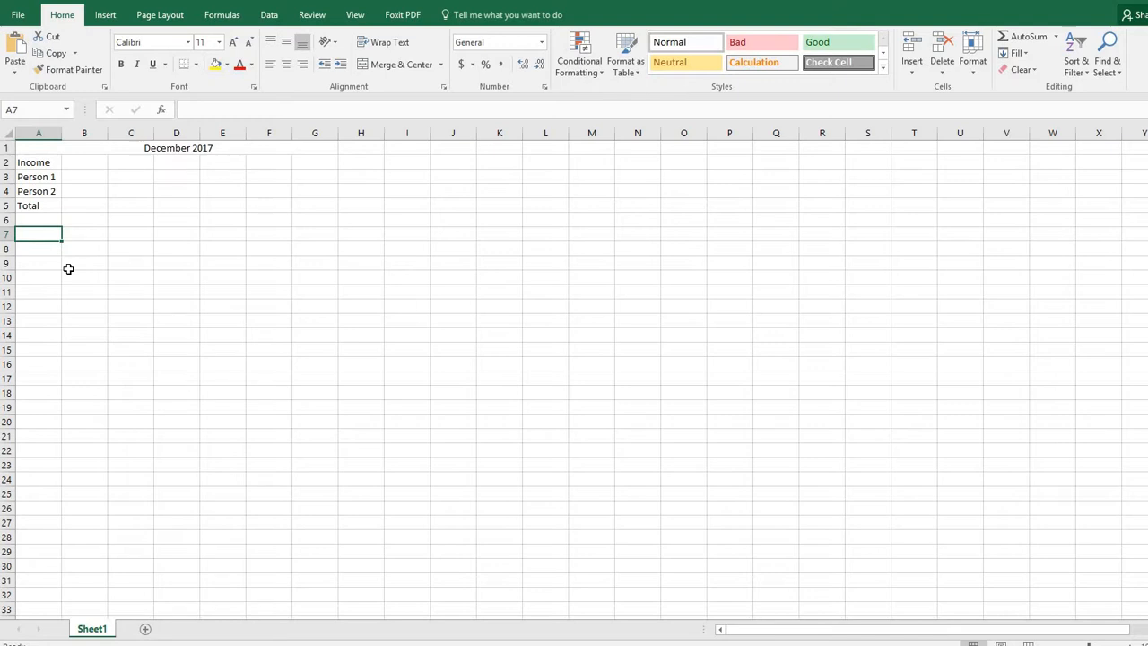
text(Ex)
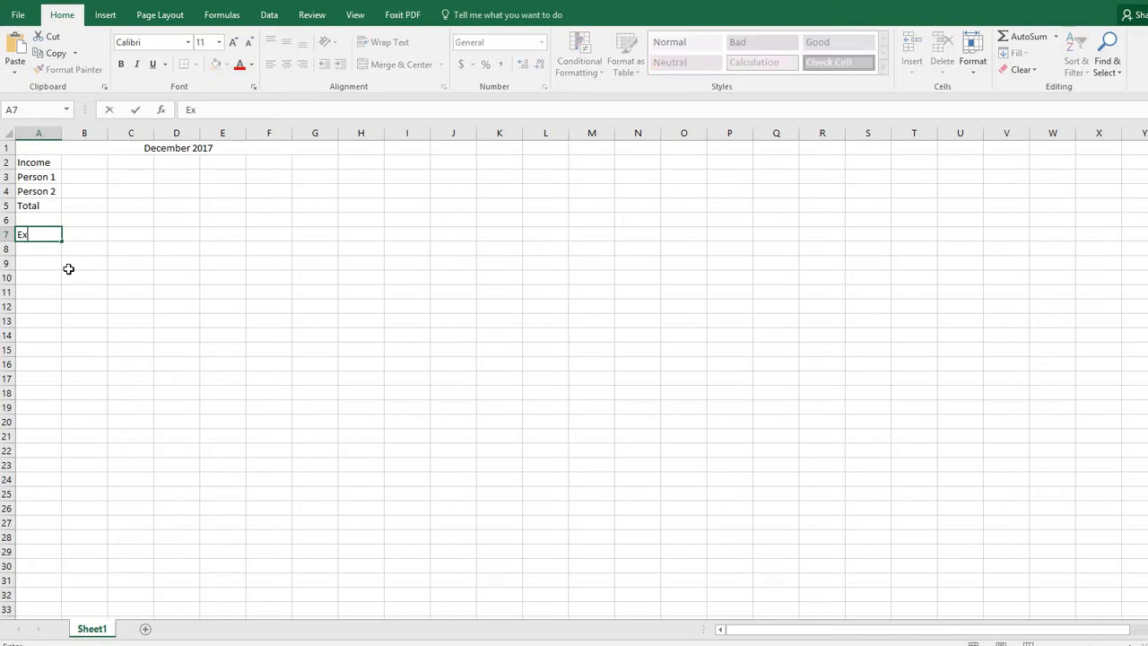
text(pensese)
key(BackSpace)
key(Return)
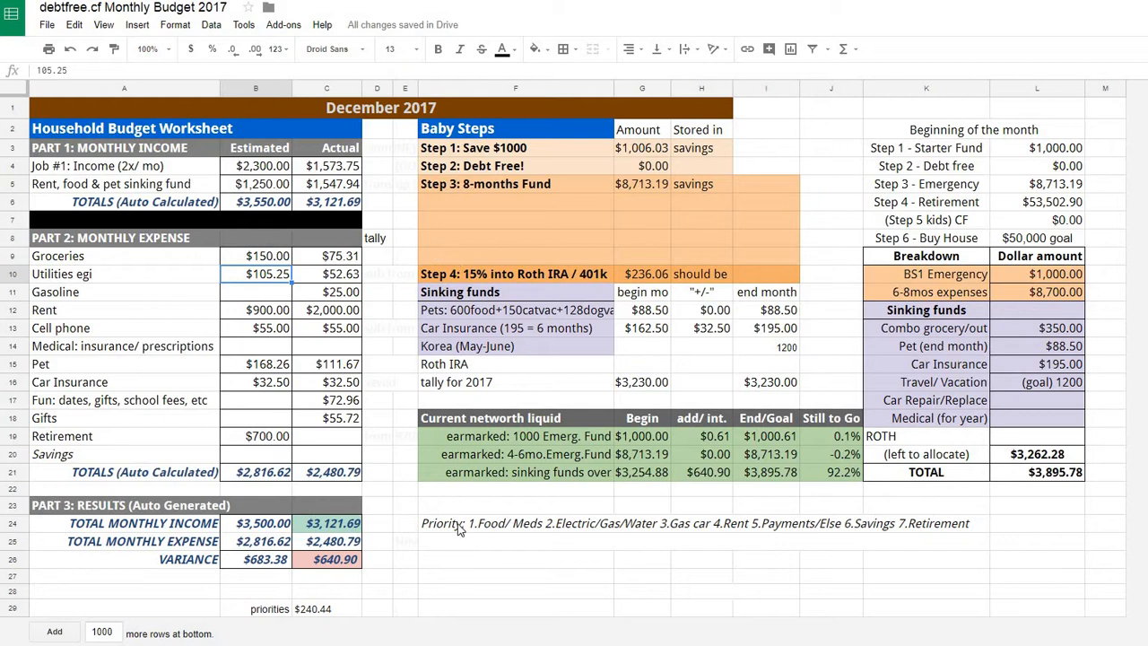
click(457, 524)
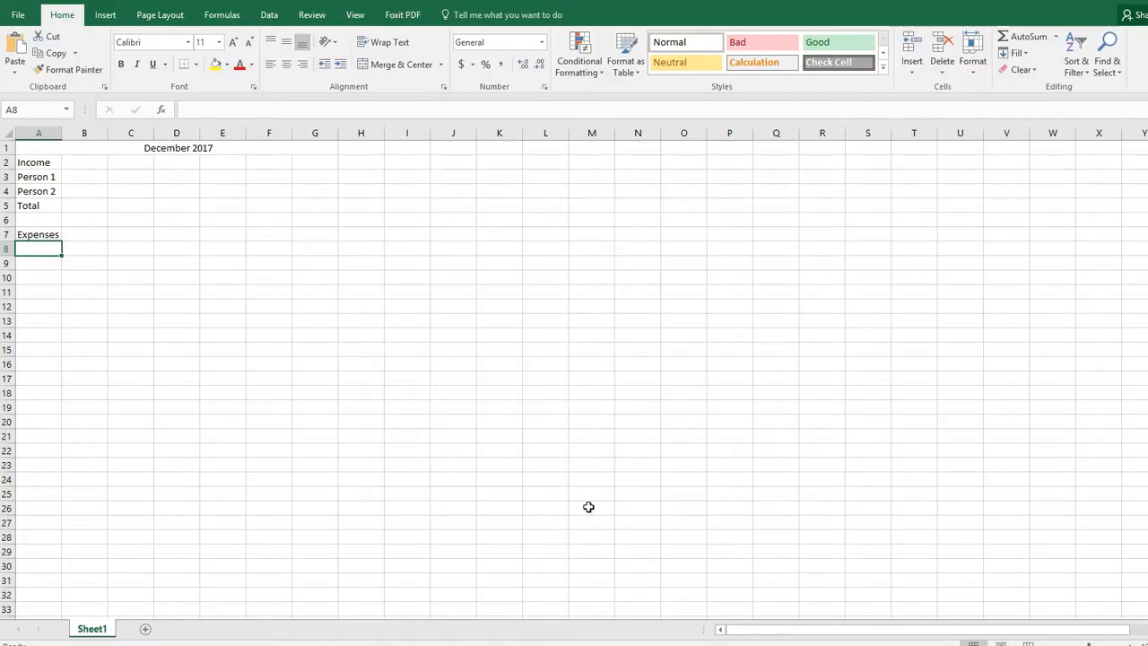
Insert the note "Priority: 1.Food/ Meds 2.Electric/Gas/Water 3.Gas car 4.Rent 5.Payments/Else 6.Savings 7.Retirement" in cell M26
click(588, 507)
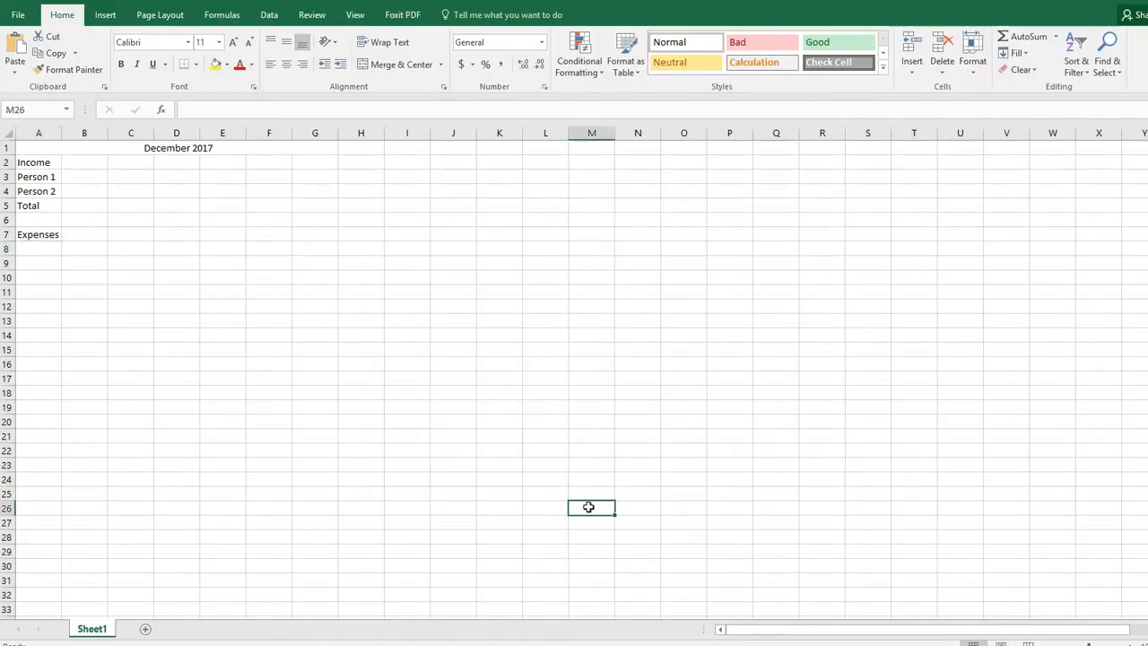
text(Priority: 1.Food/ Meds 2.Electric/Gas/Water 3.Gas car 4.Rent 5.Payments/Else 6.Savings 7.Retirement)
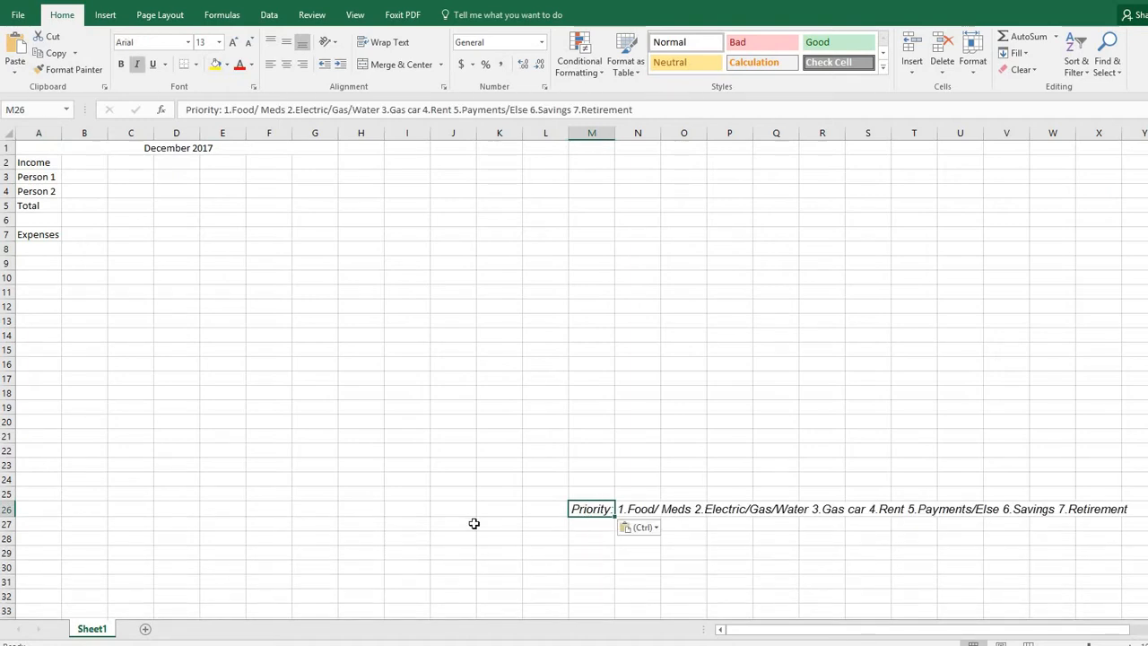
Enter the expense labels Food in A8 and Utilities (egi) in A9, and widen column A to fit them
click(45, 248)
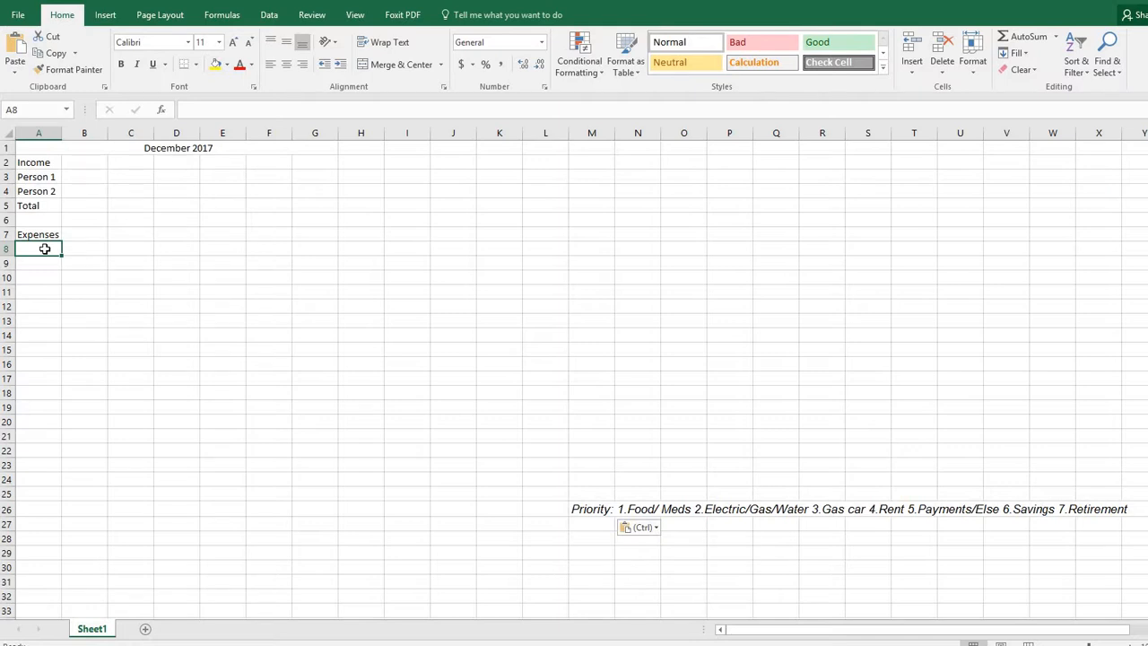
text(Food)
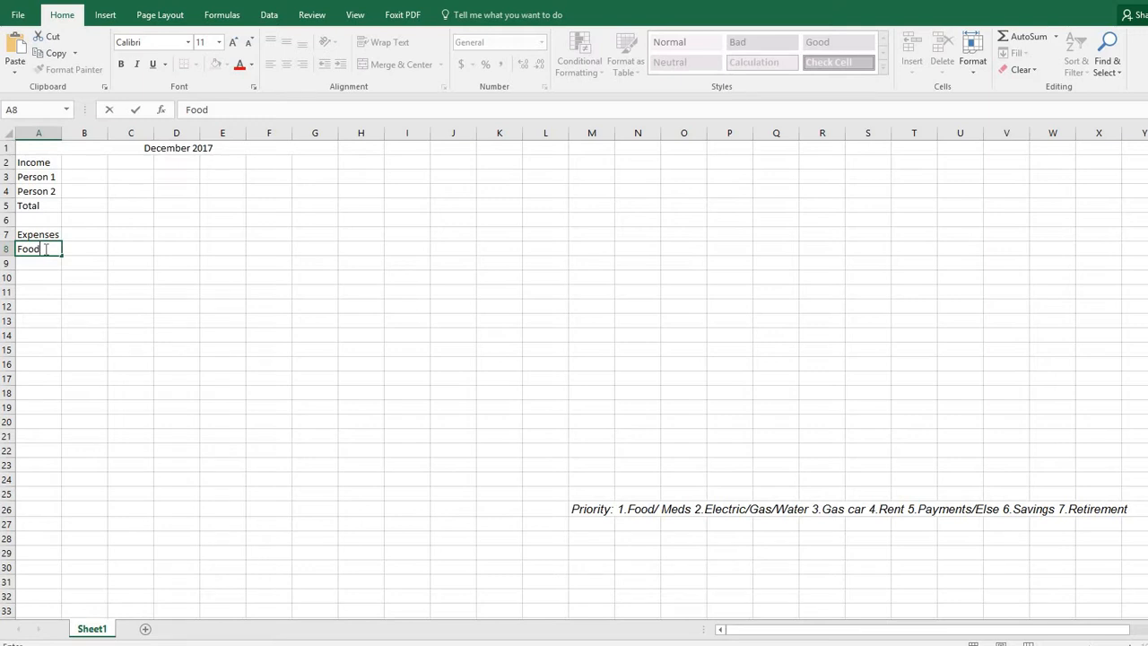
key(Return)
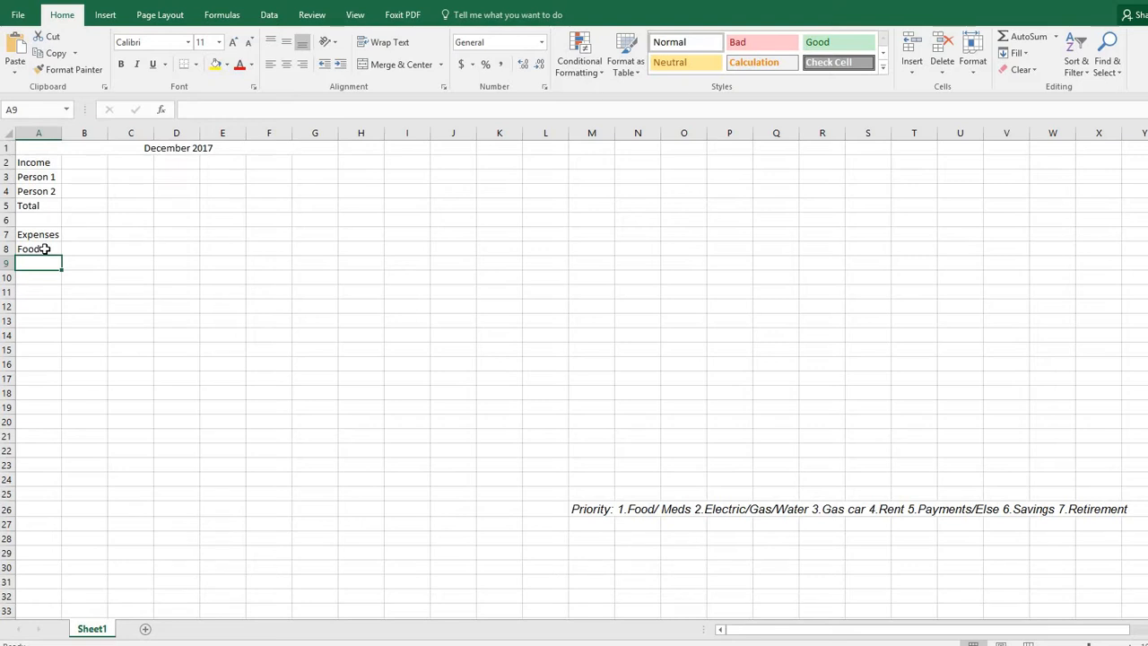
text(Utilit)
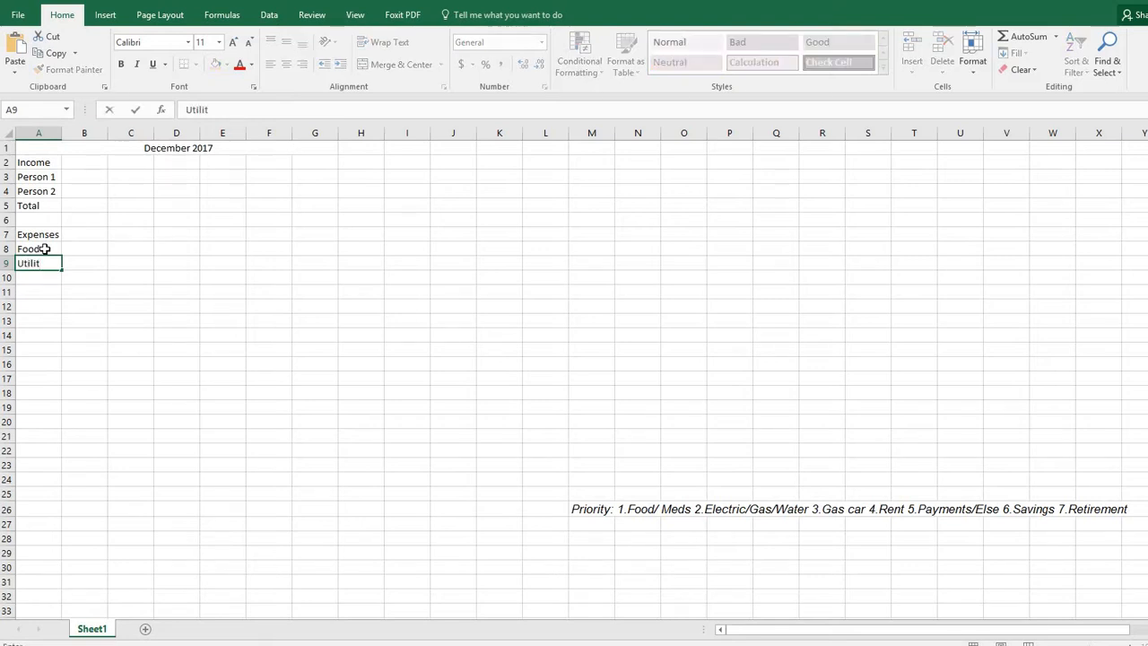
text(ies (eg)
text(i))
key(Return)
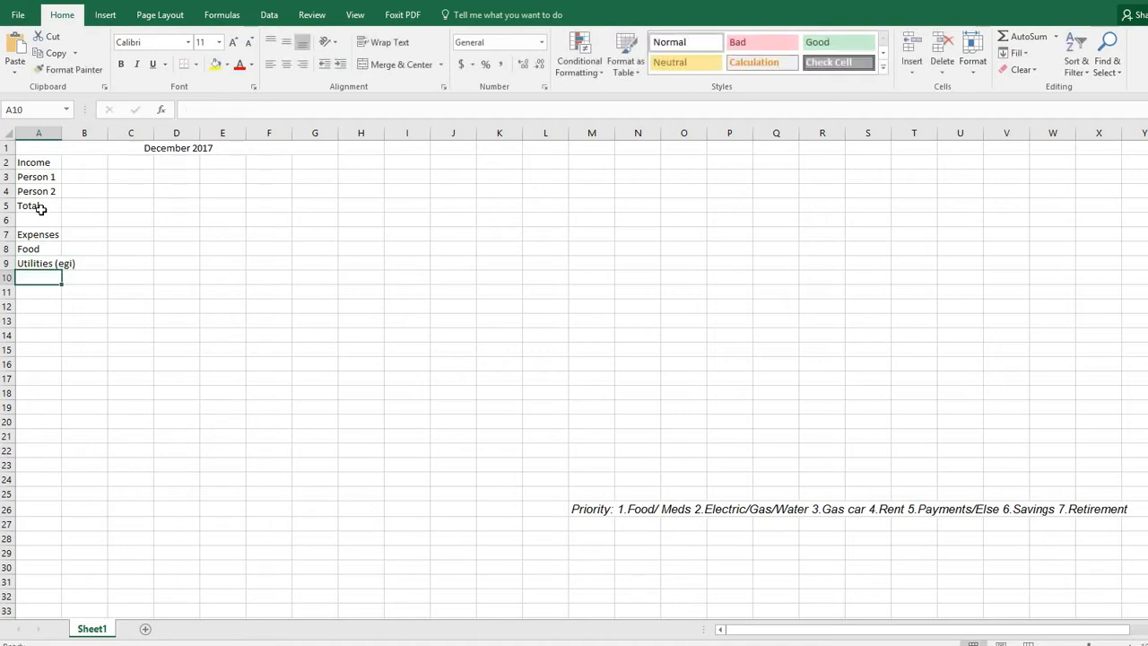
drag(60, 134, 91, 134)
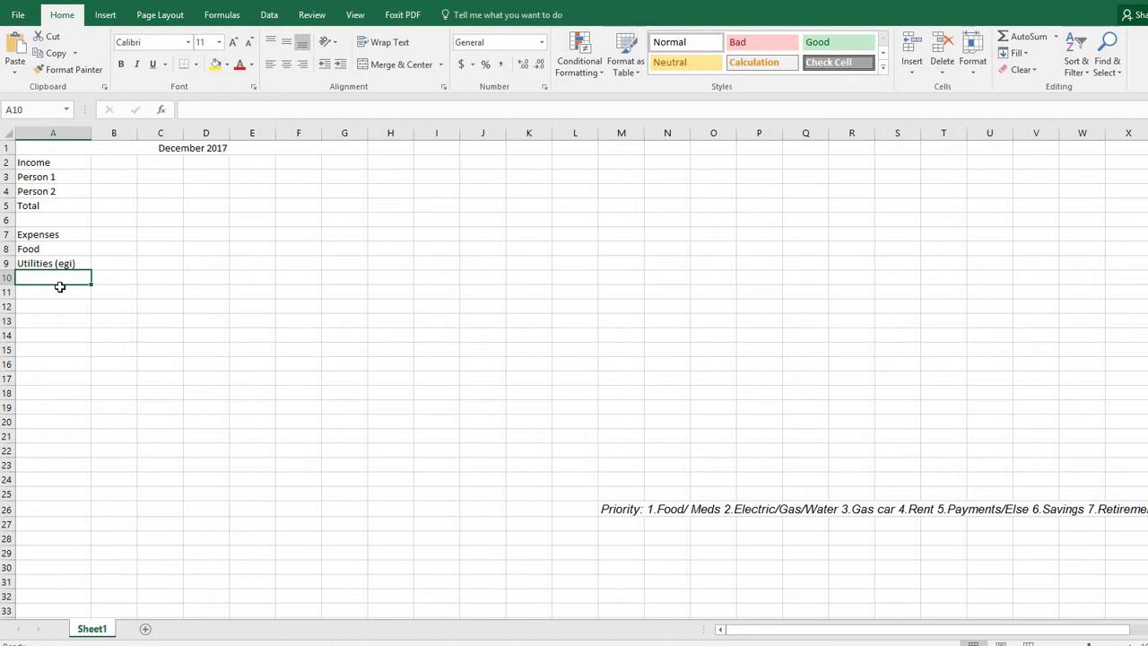
Enter the expense labels Gas, Rent, Medical and Pet in cells A10 through A13
text(Gas)
key(Return)
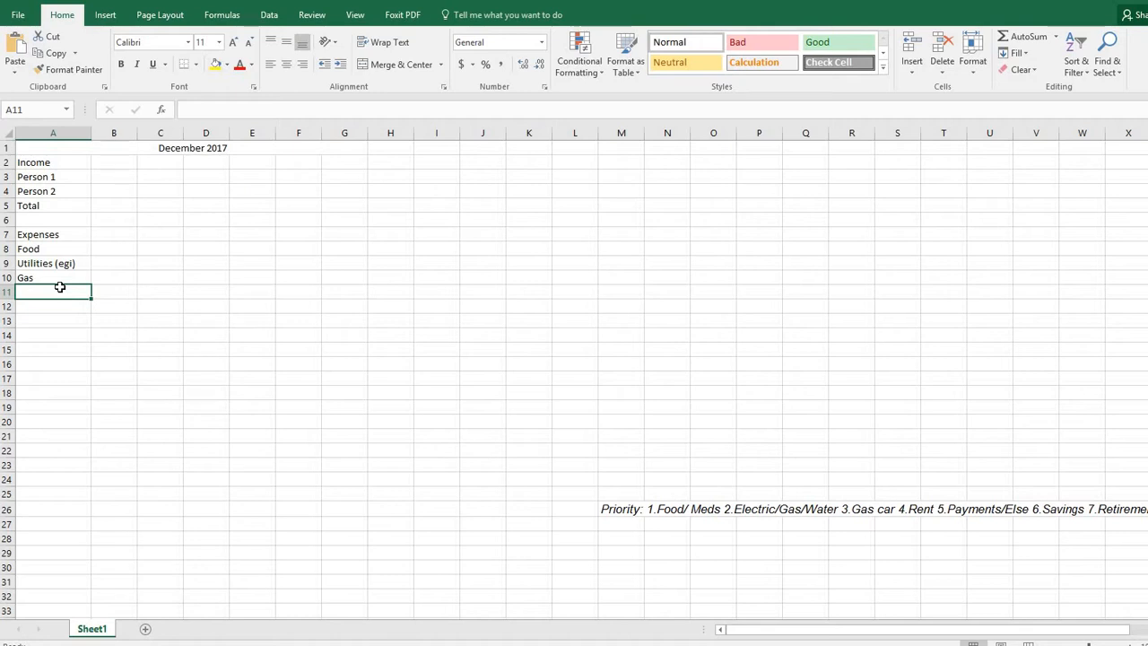
text(Rent)
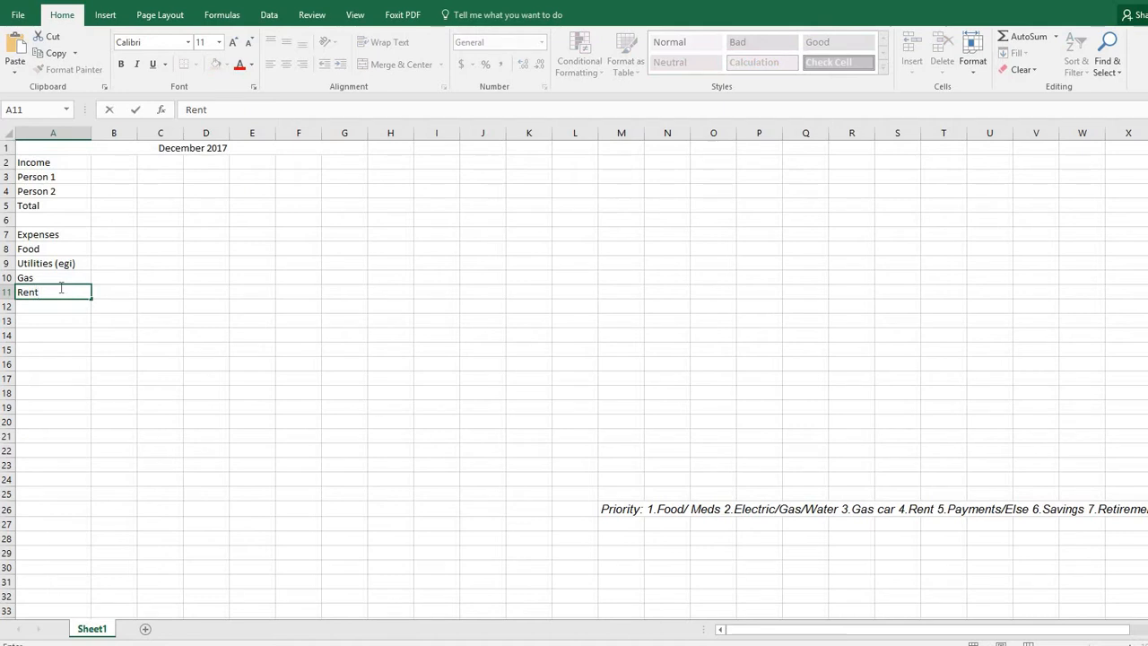
key(Return)
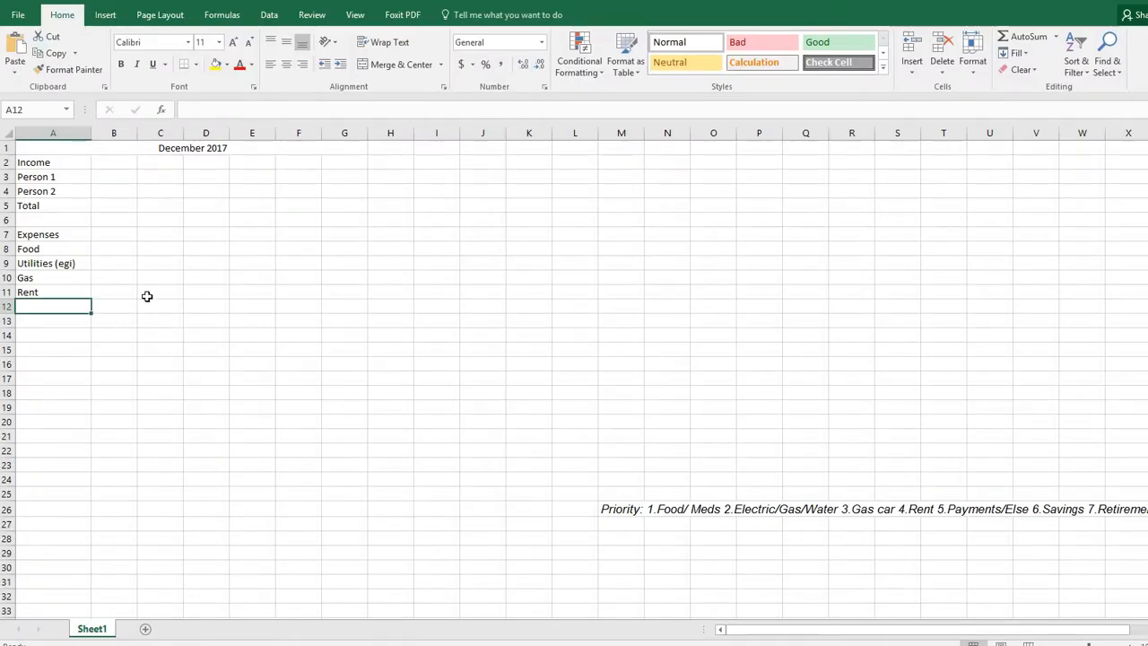
text(Medical)
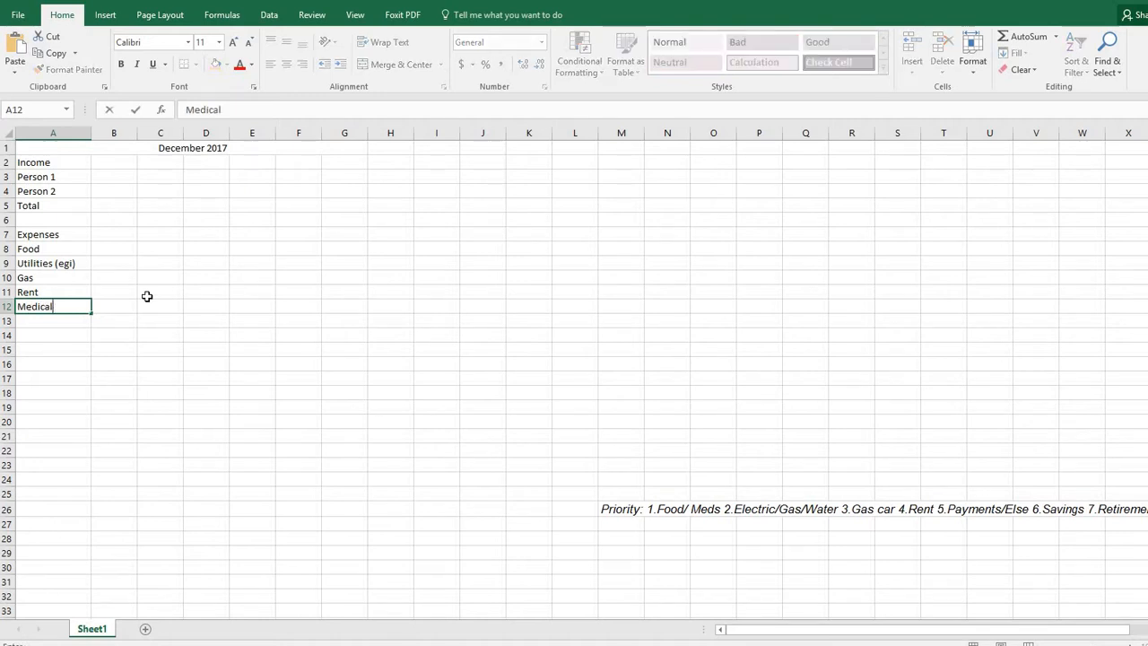
key(Return)
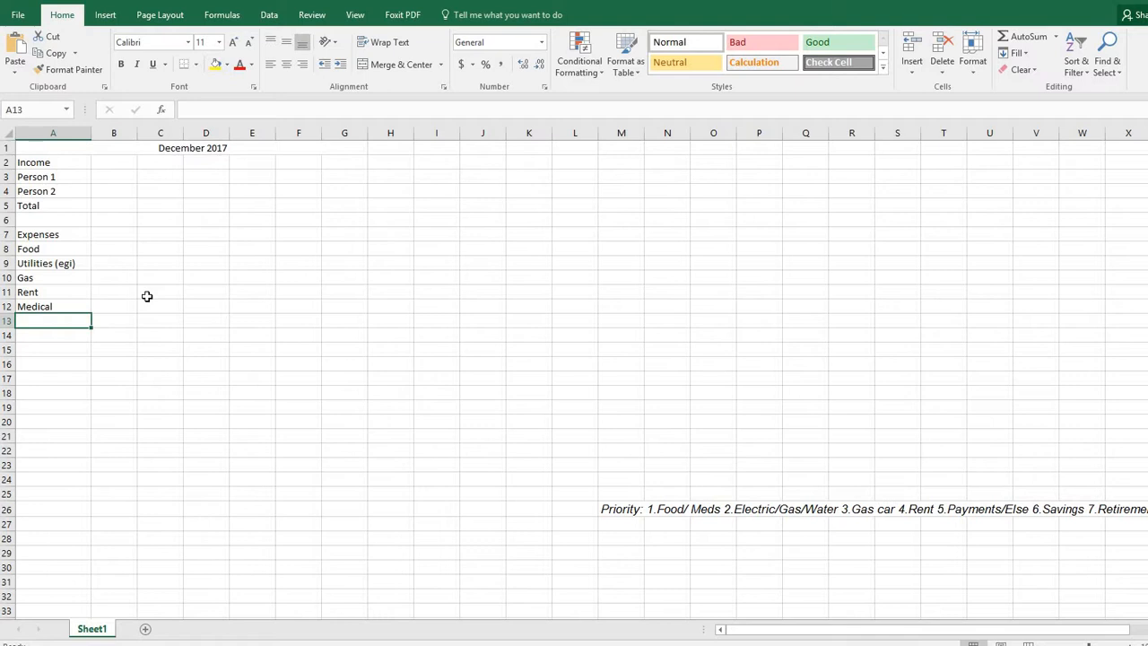
text(Pet)
key(Return)
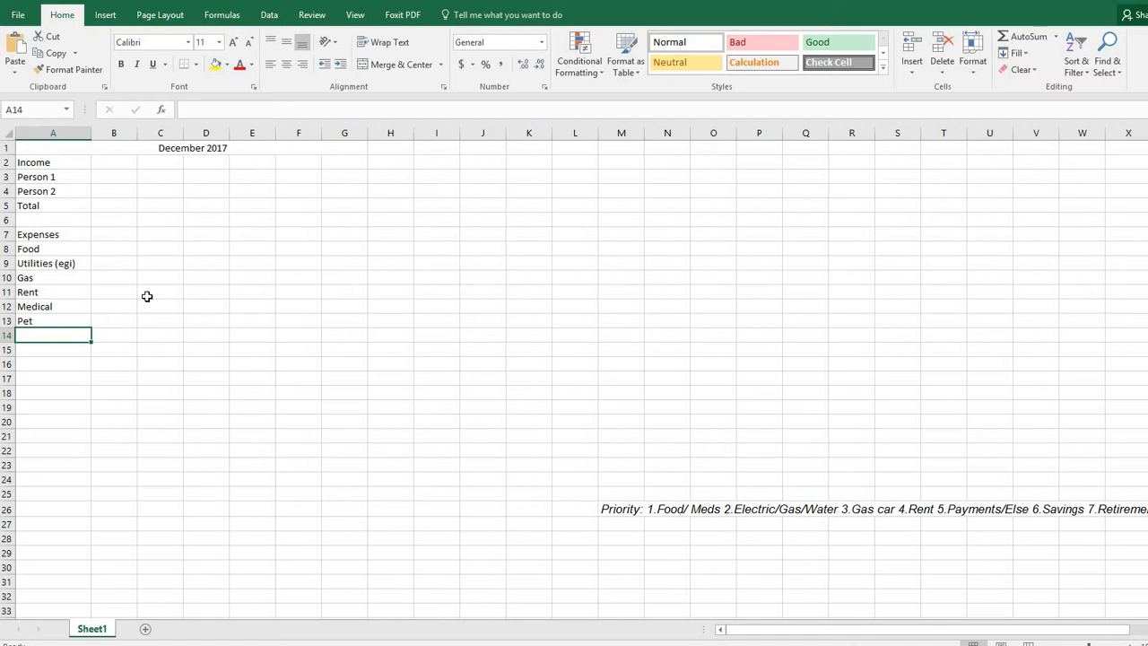
Enter the expense label Car Insurance in cell A14, correcting any stray letter and the capitalisation
text(M)
key(BackSpace)
text(car )
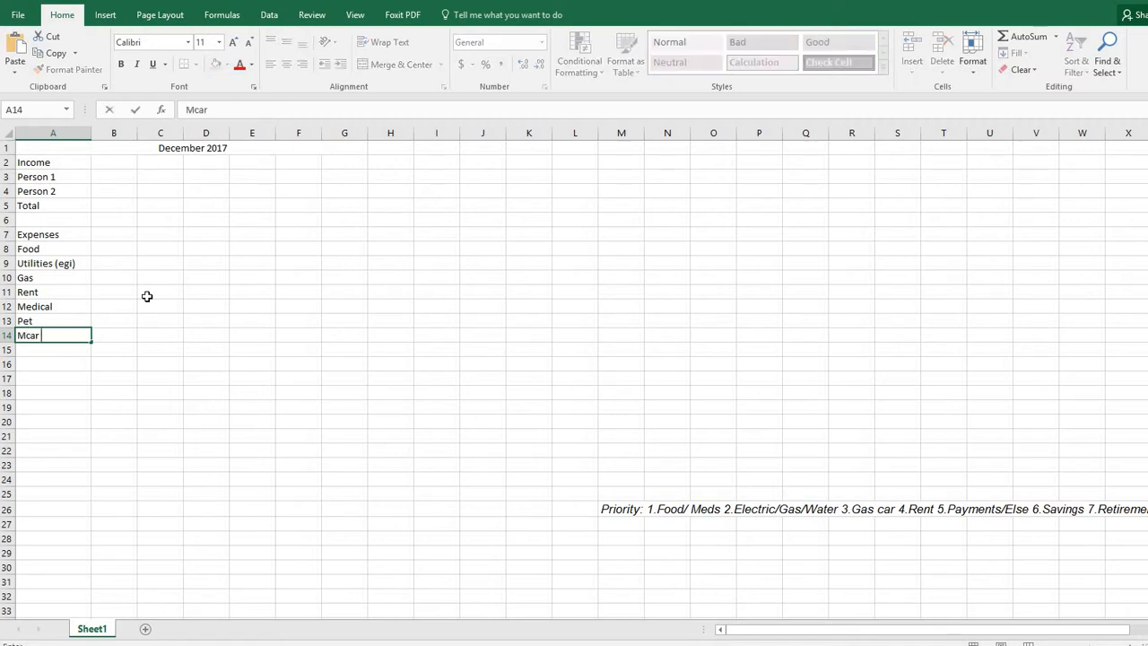
text(Insurance)
key(Return)
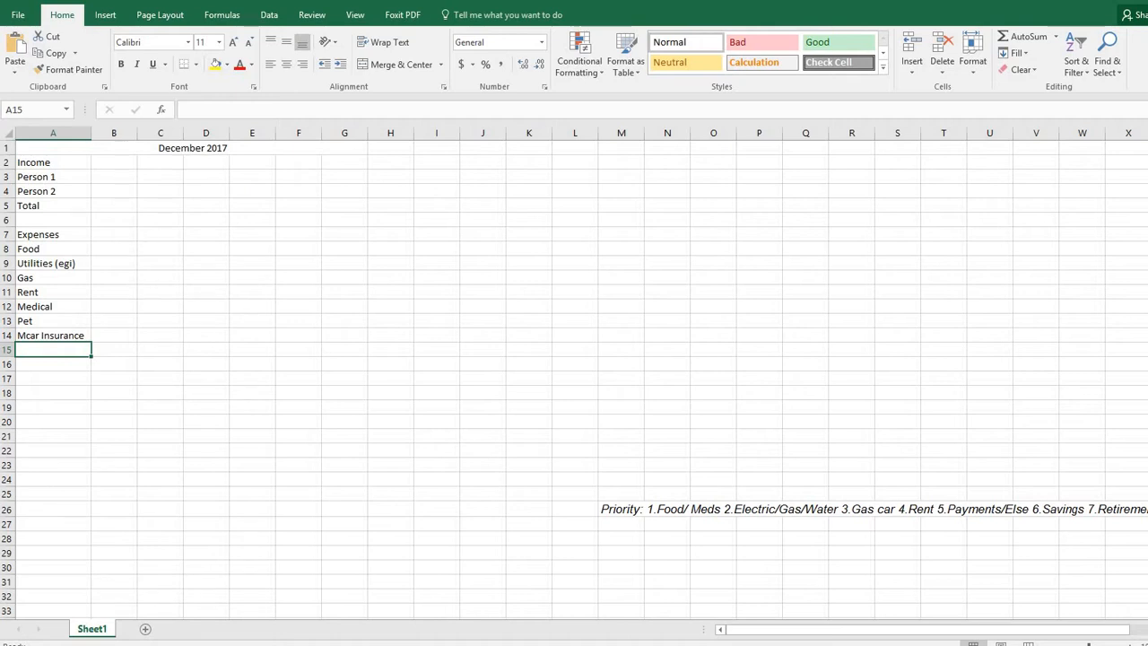
click(41, 334)
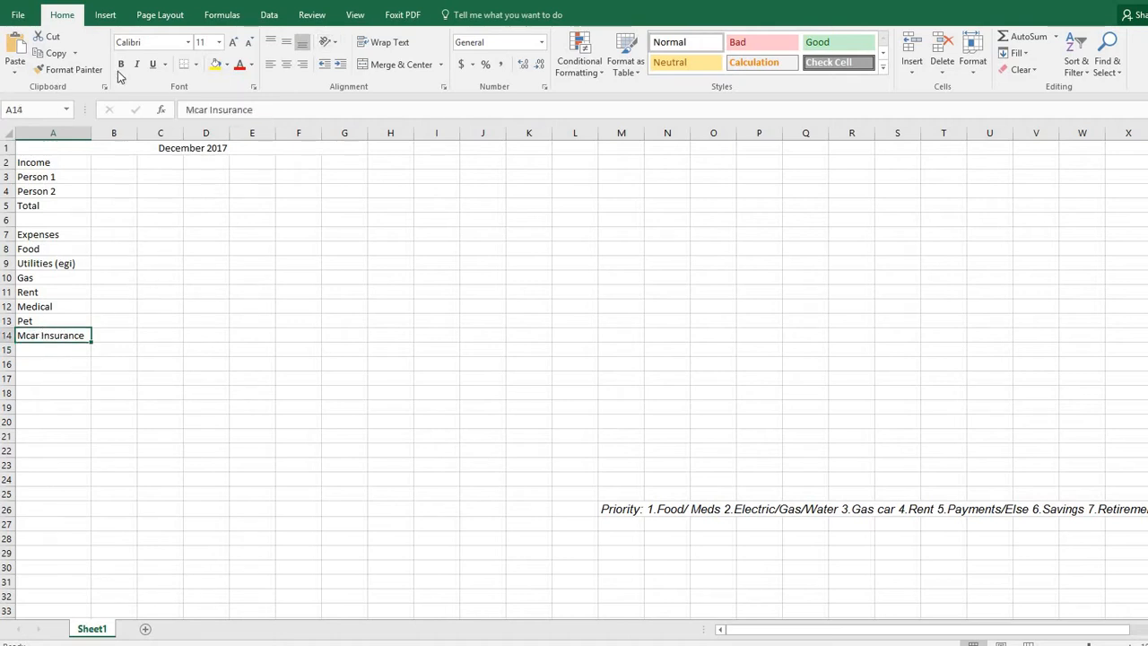
click(194, 110)
key(BackSpace)
key(BackSpace)
text(C)
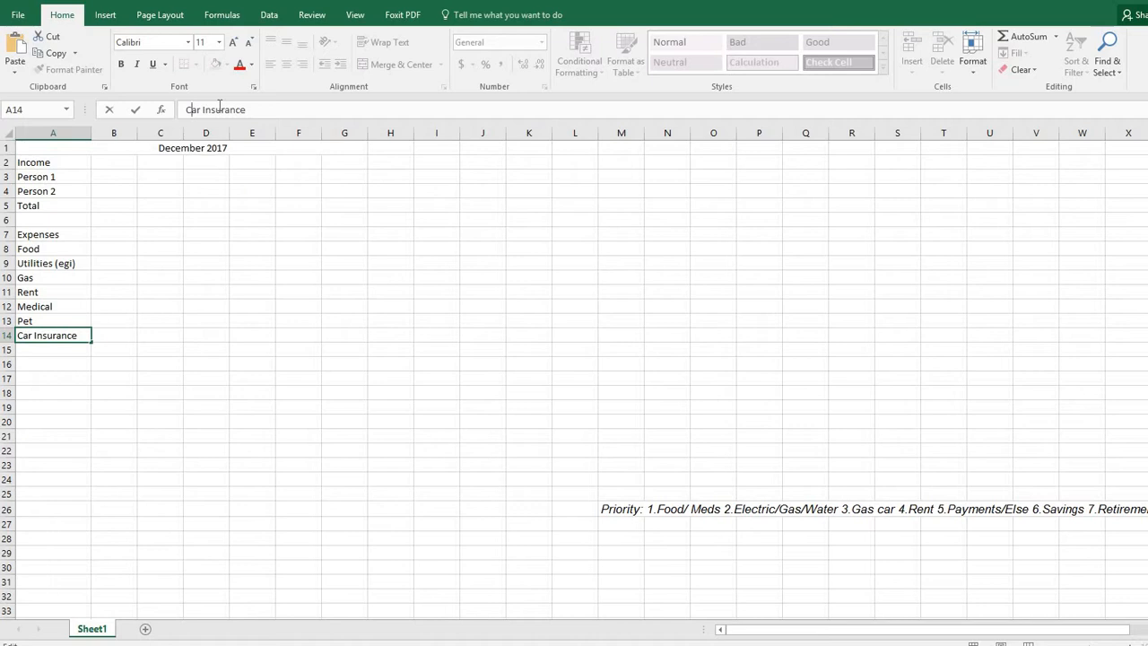
key(Return)
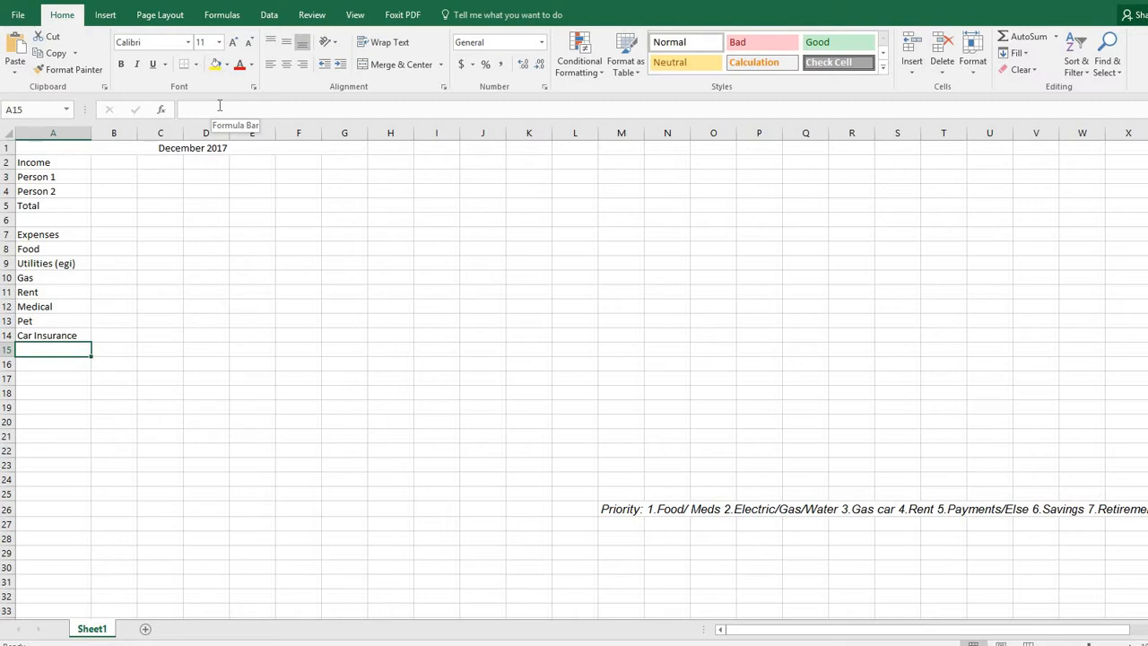
Enter the labels Retirement in cell A15 and Savings in cell A16
text(Retirme)
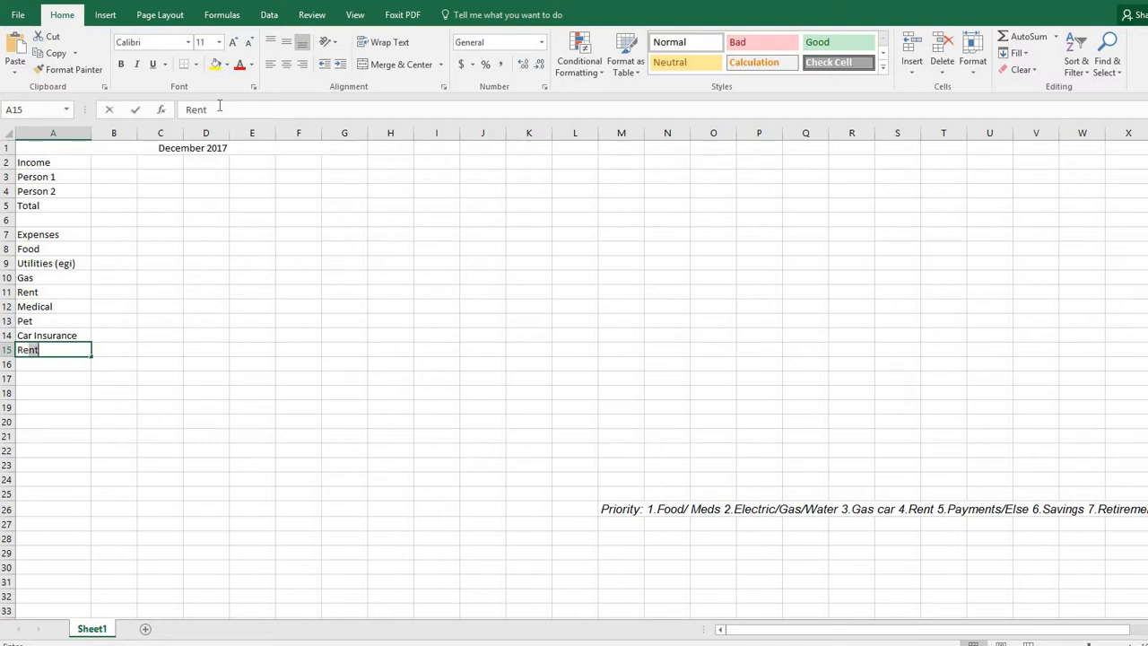
key(BackSpace)
key(BackSpace)
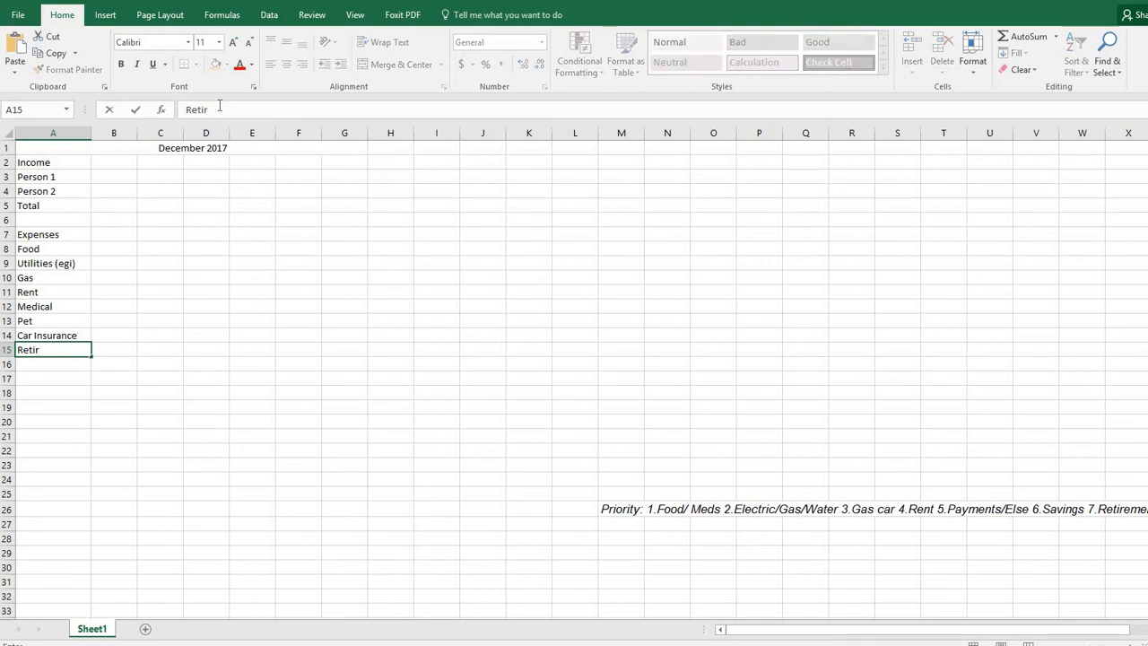
text(ement)
key(Return)
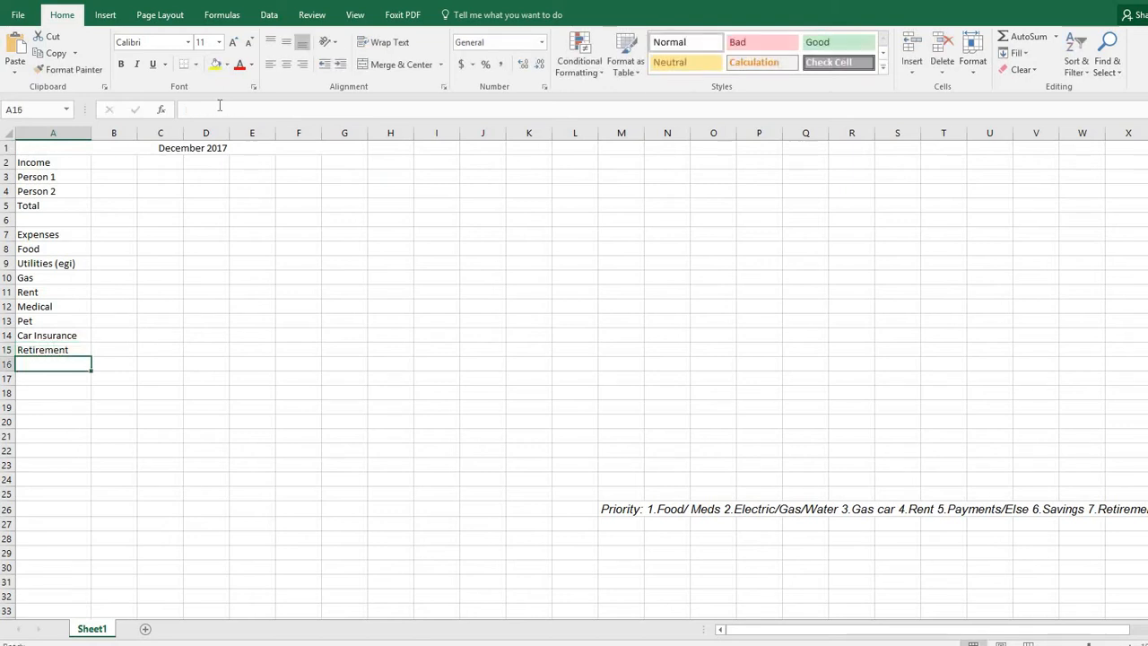
text(Savings)
key(Return)
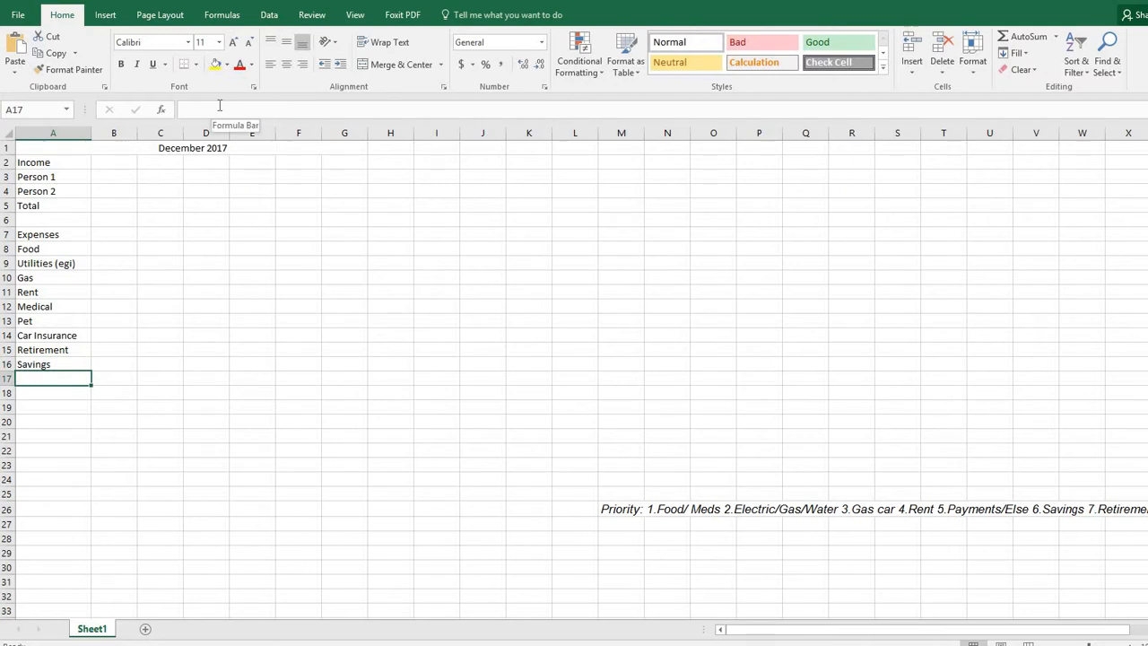
Enter the label Tally/ Total Expenses in cell A17 below the expense list
text(Tally)
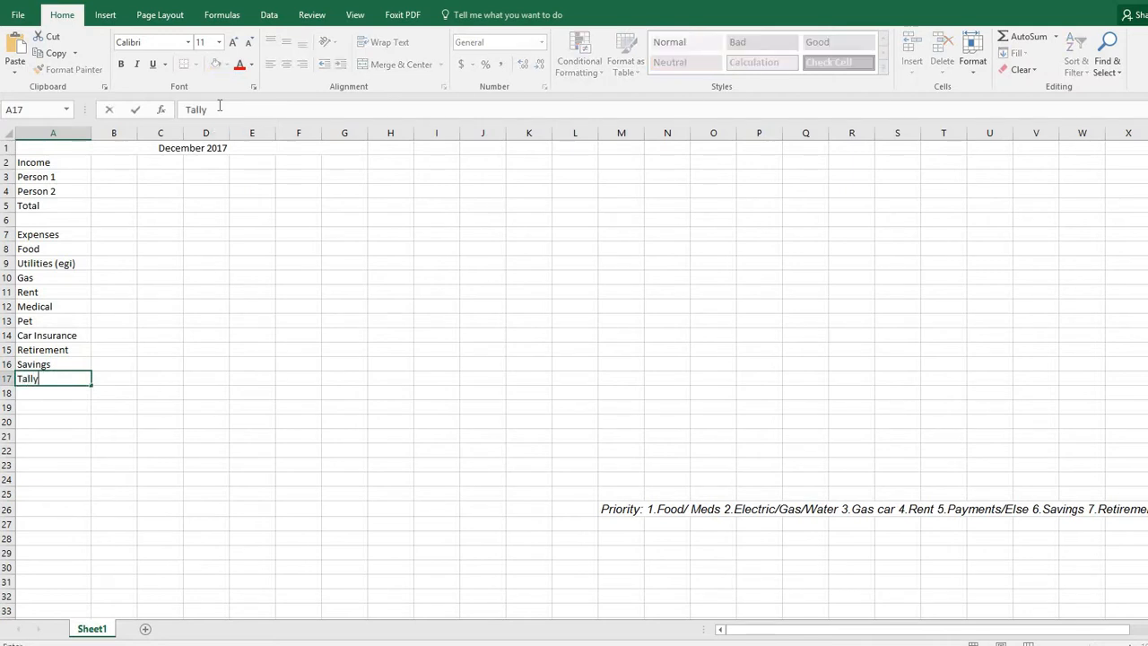
text(/ Total Expenses)
key(Return)
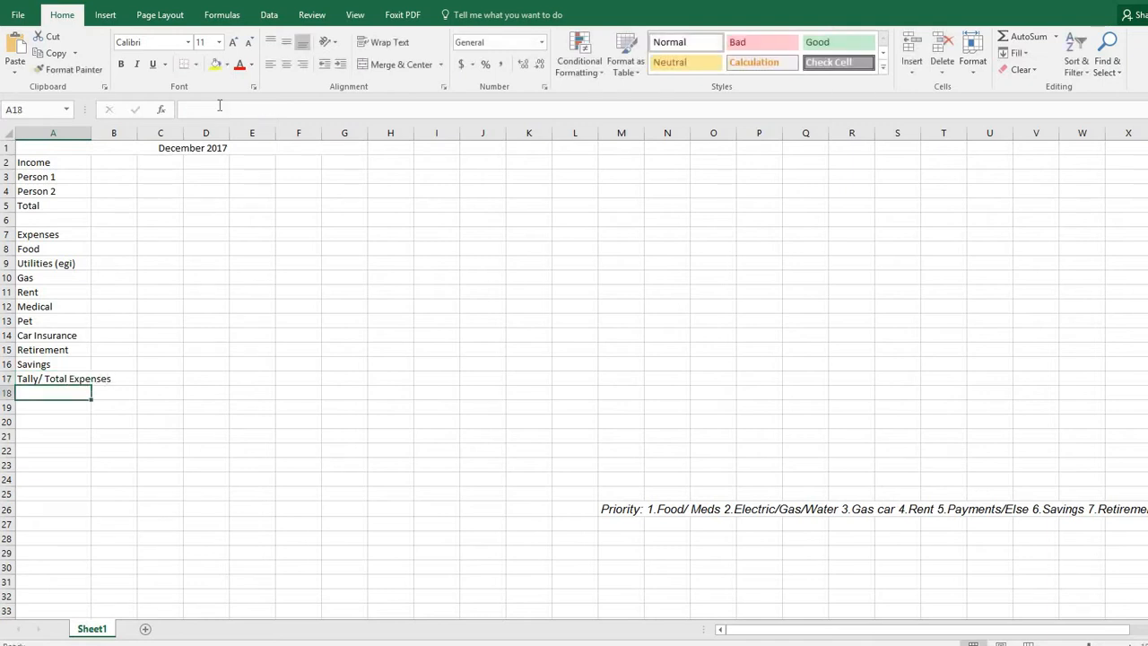
Leave row 18 blank and enter the label Total Income in cell A19
key(Return)
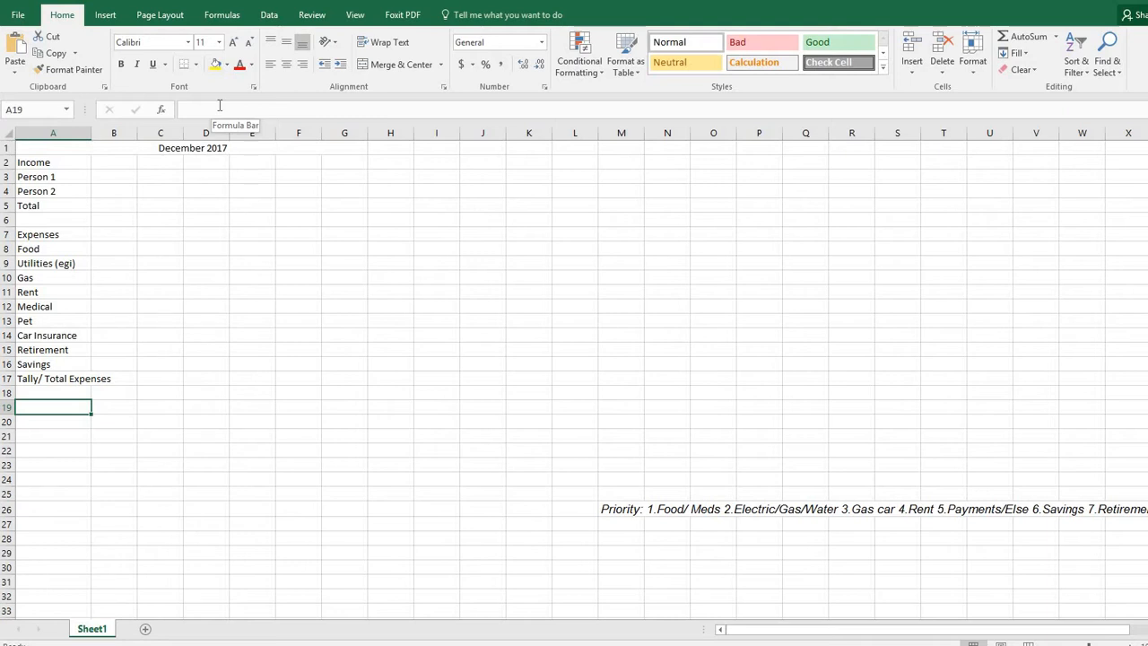
text(Ta)
key(BackSpace)
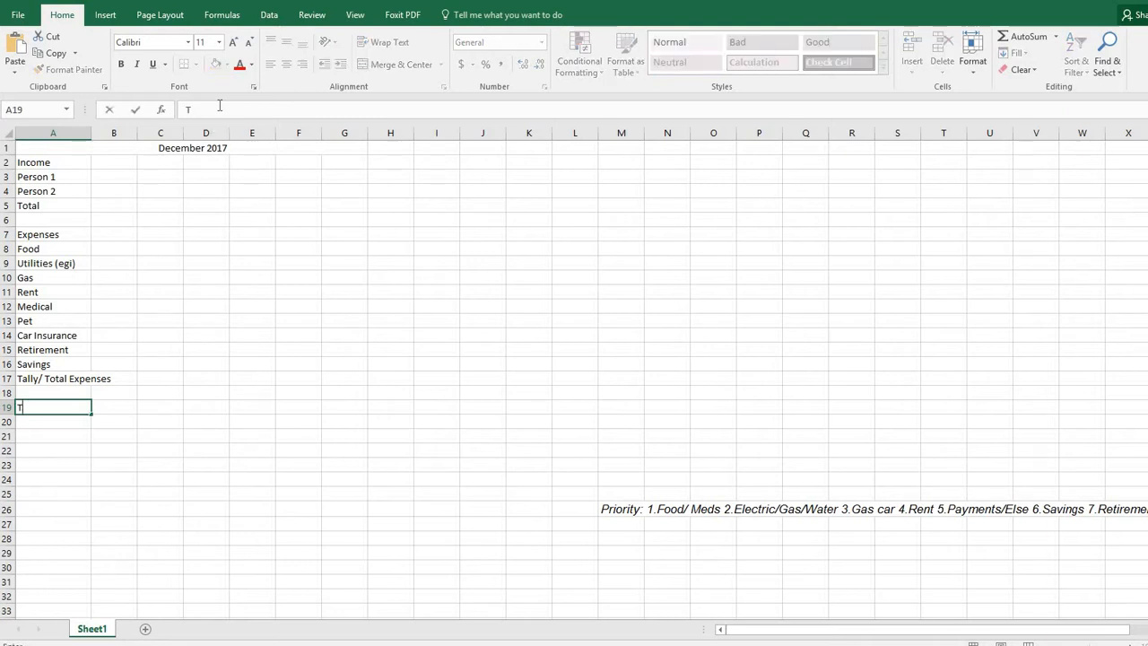
text(otal Income)
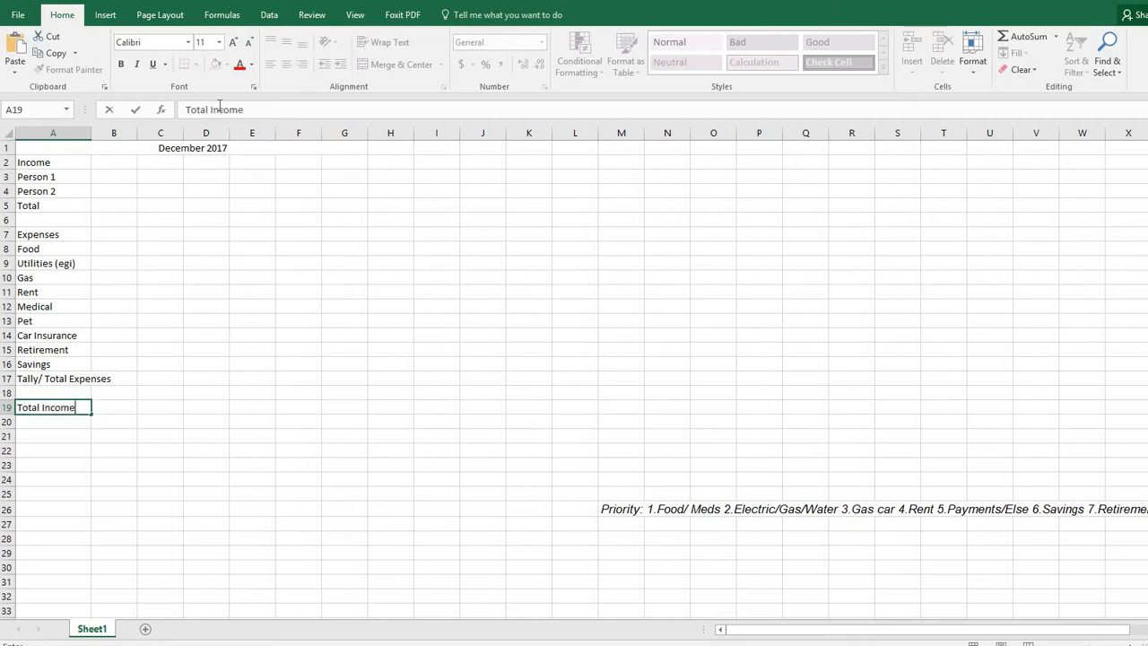
key(Return)
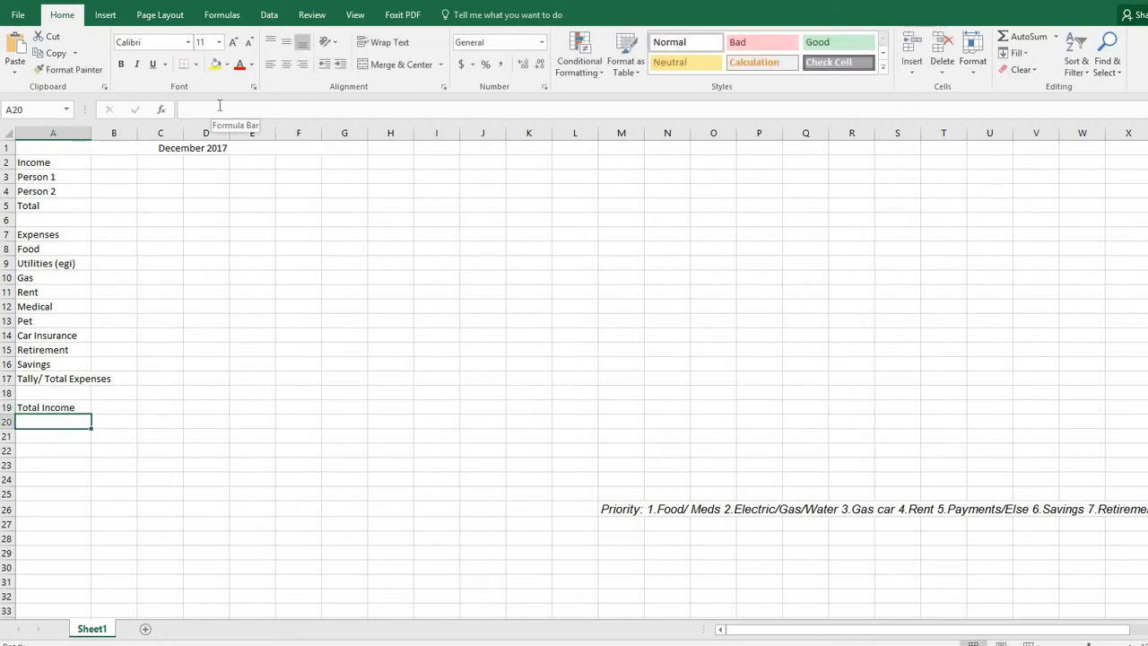
Enter the label Total expenses in cell A20, replacing the autocompleted text
text(Total Income)
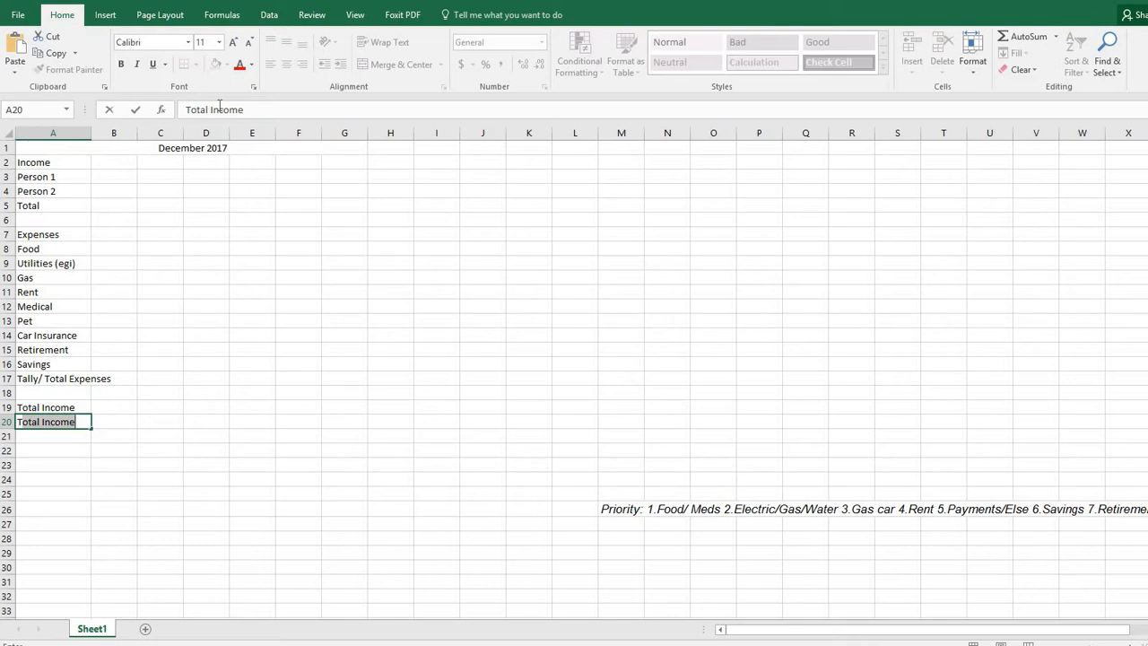
key(Return)
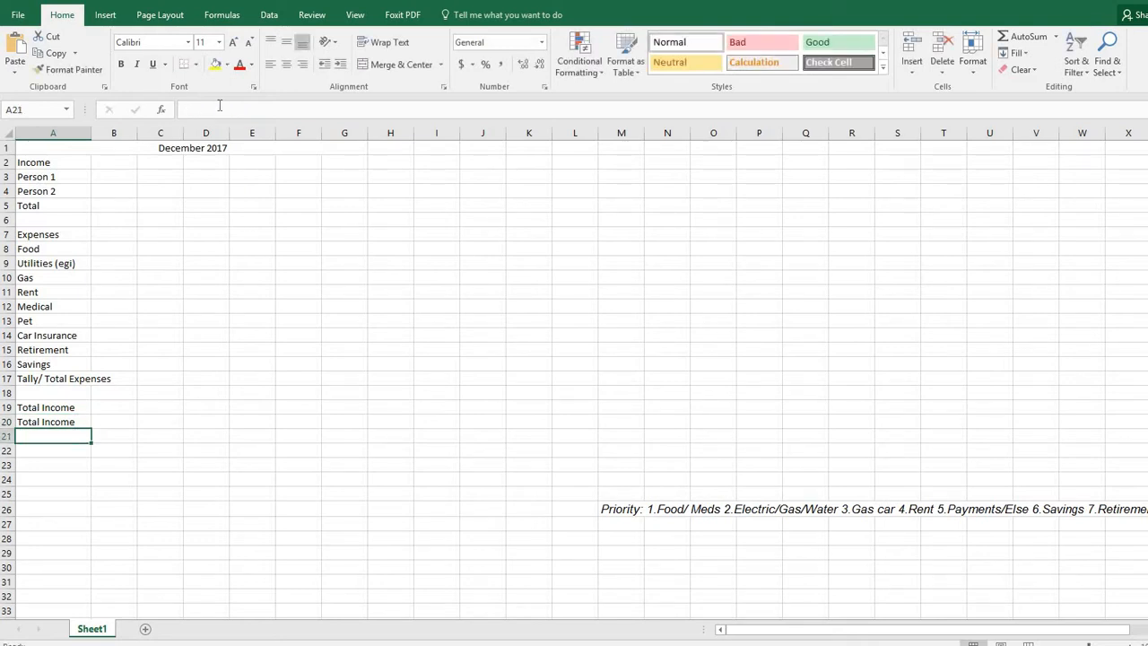
key(Up)
double_click(248, 110)
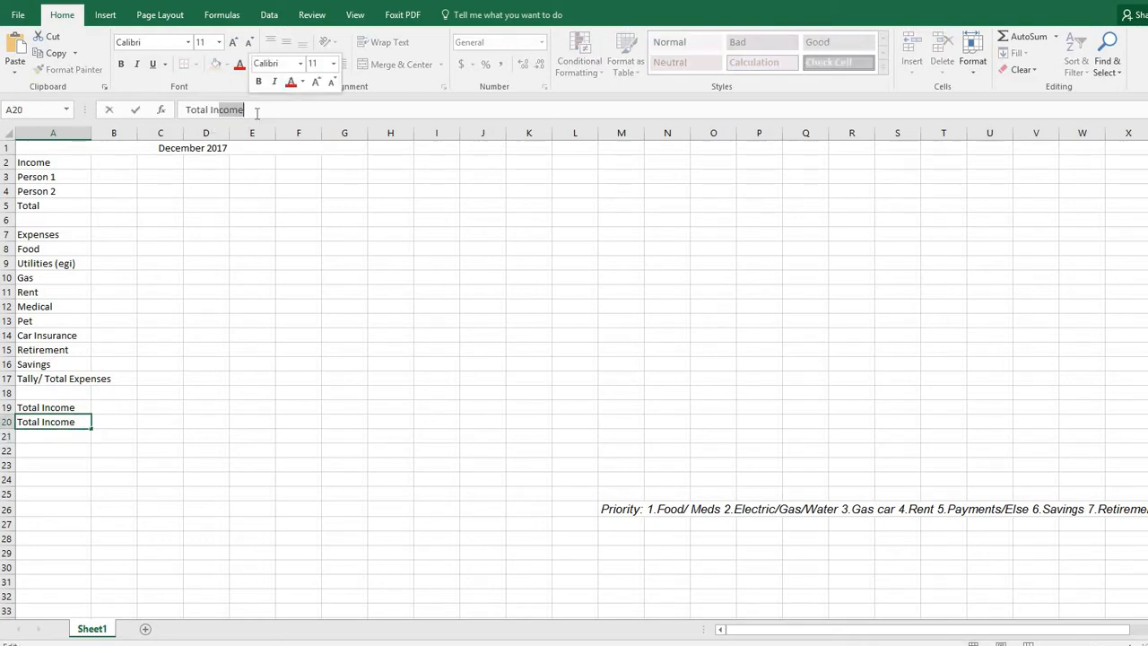
key(BackSpace)
key(BackSpace)
text(E)
key(BackSpace)
text(e)
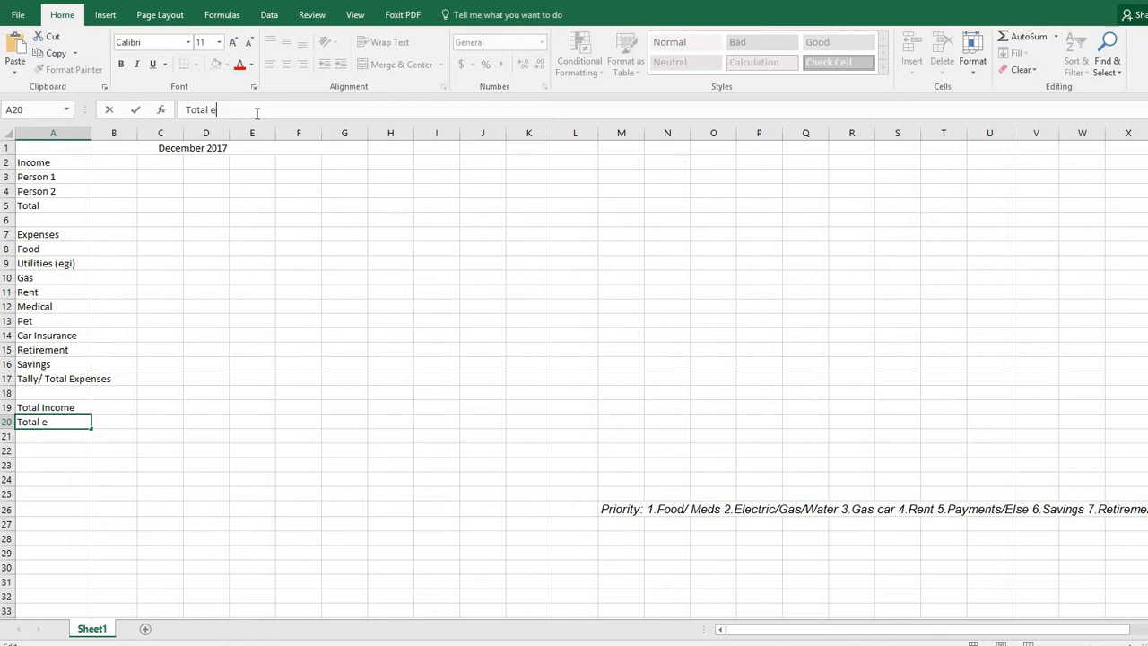
text(xpenses)
key(Return)
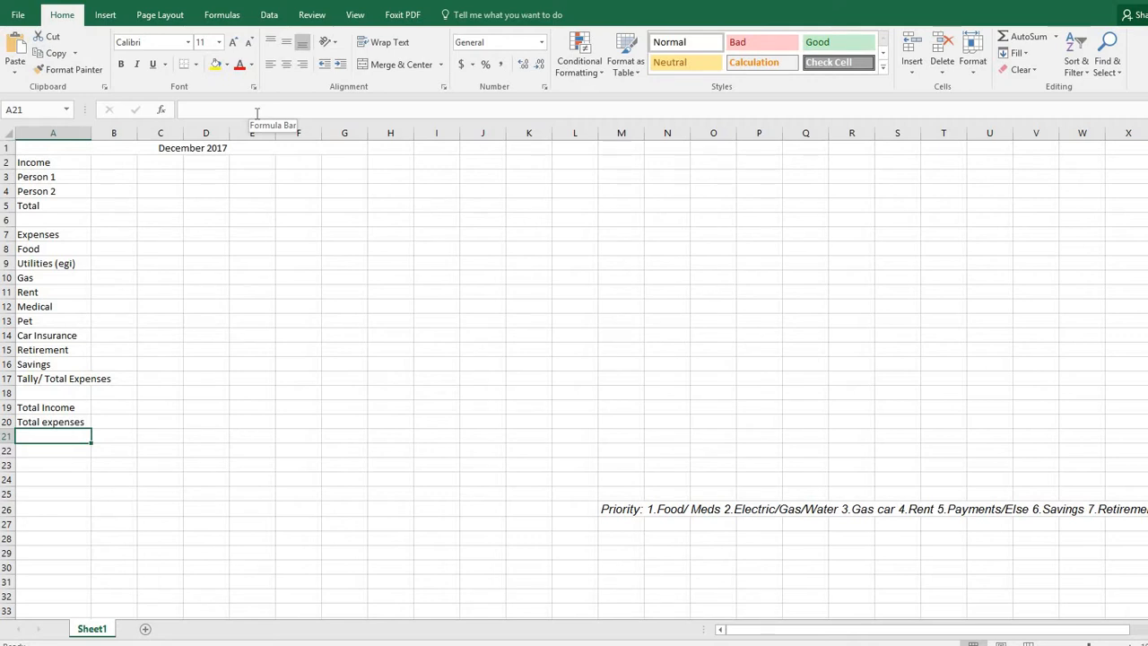
Enter the label Variance in cell A21 and capitalize the label in A20 as Total Expenses
text(Variance)
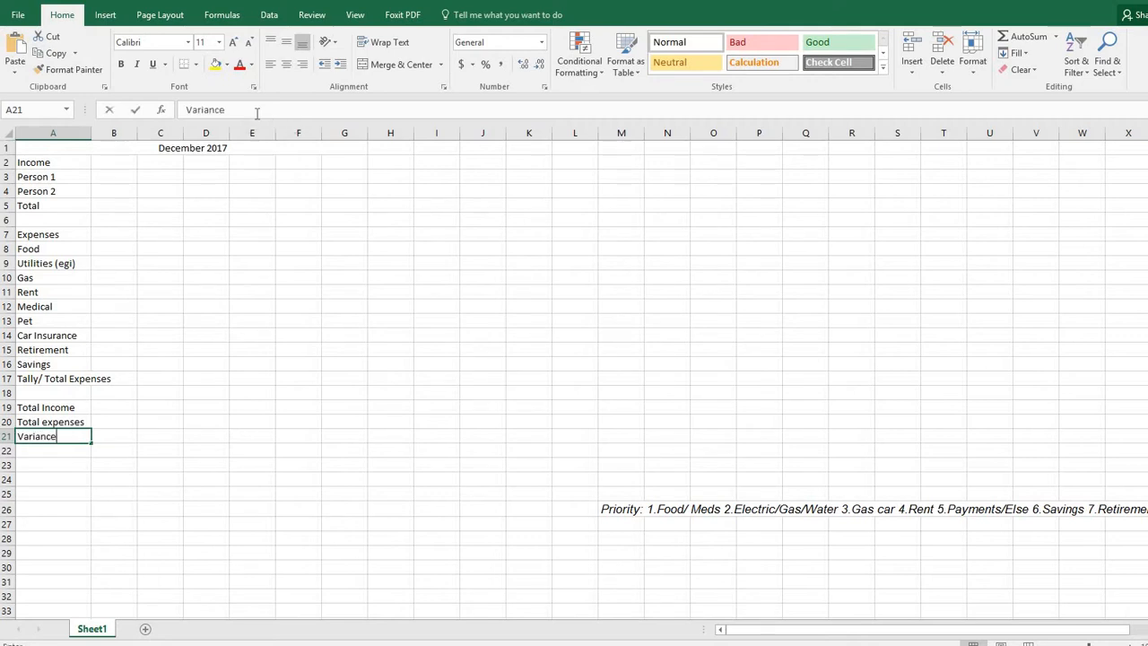
click(54, 424)
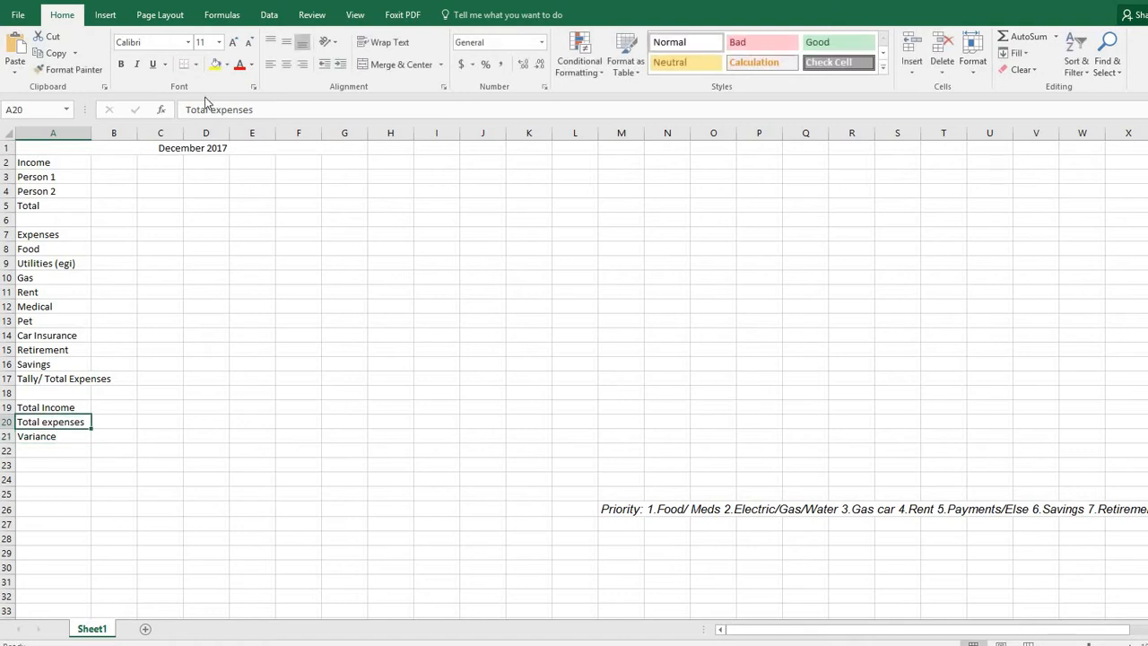
click(211, 109)
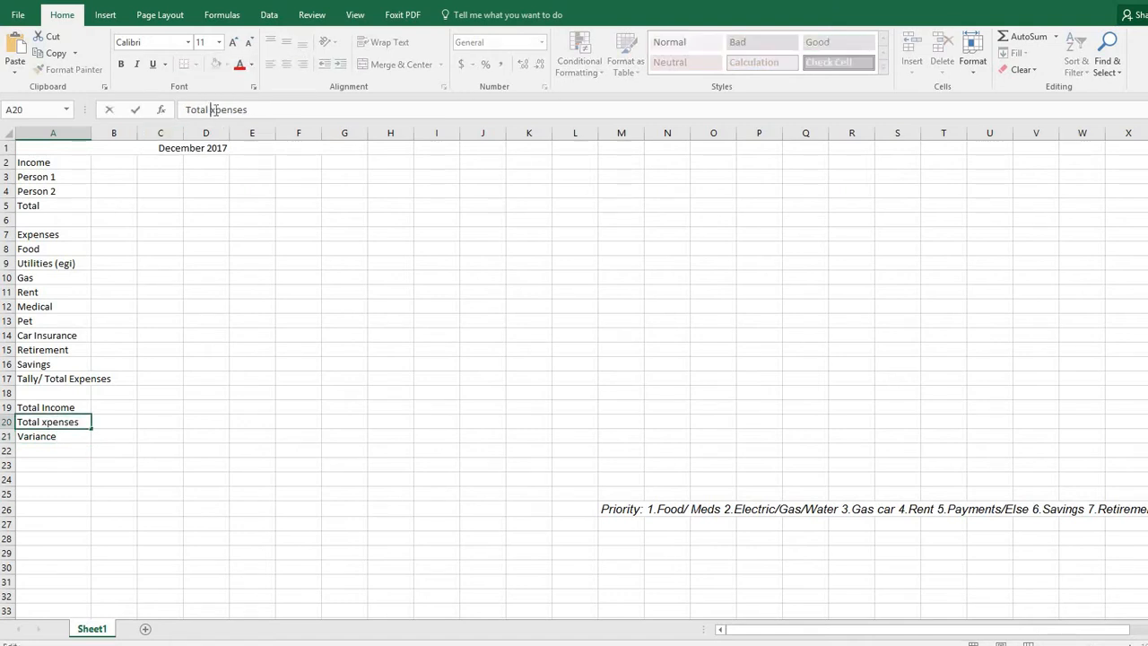
key(Delete)
text(E)
Shorten the label in A17 to Total Expenses and fit column A's width to its labels
drag(90, 133, 129, 133)
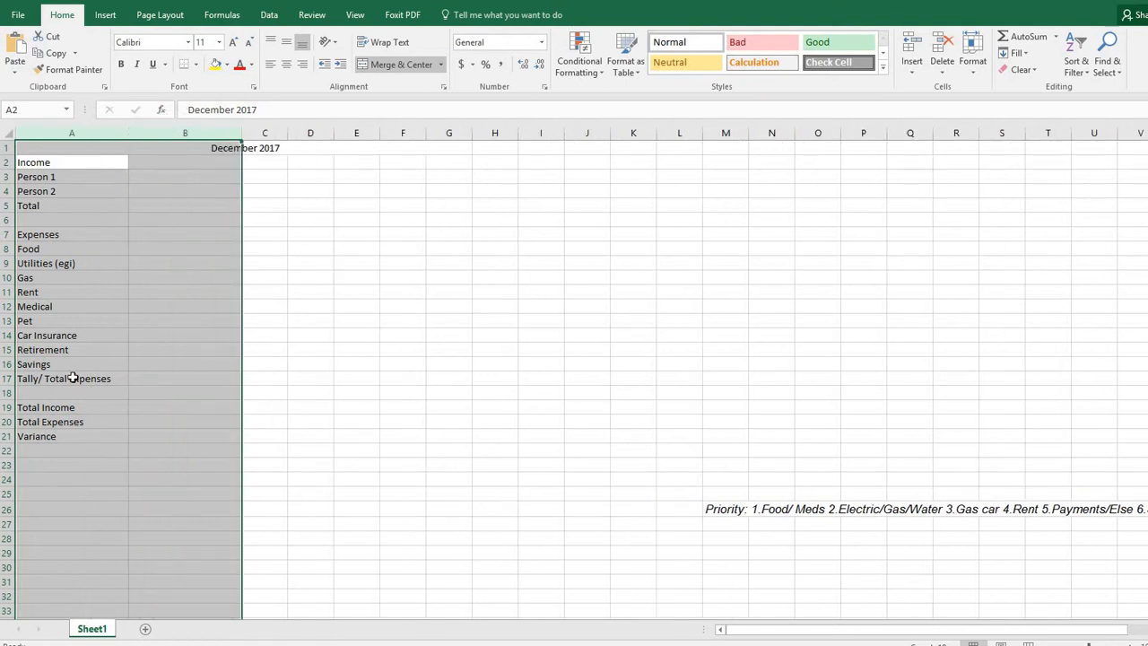
click(121, 427)
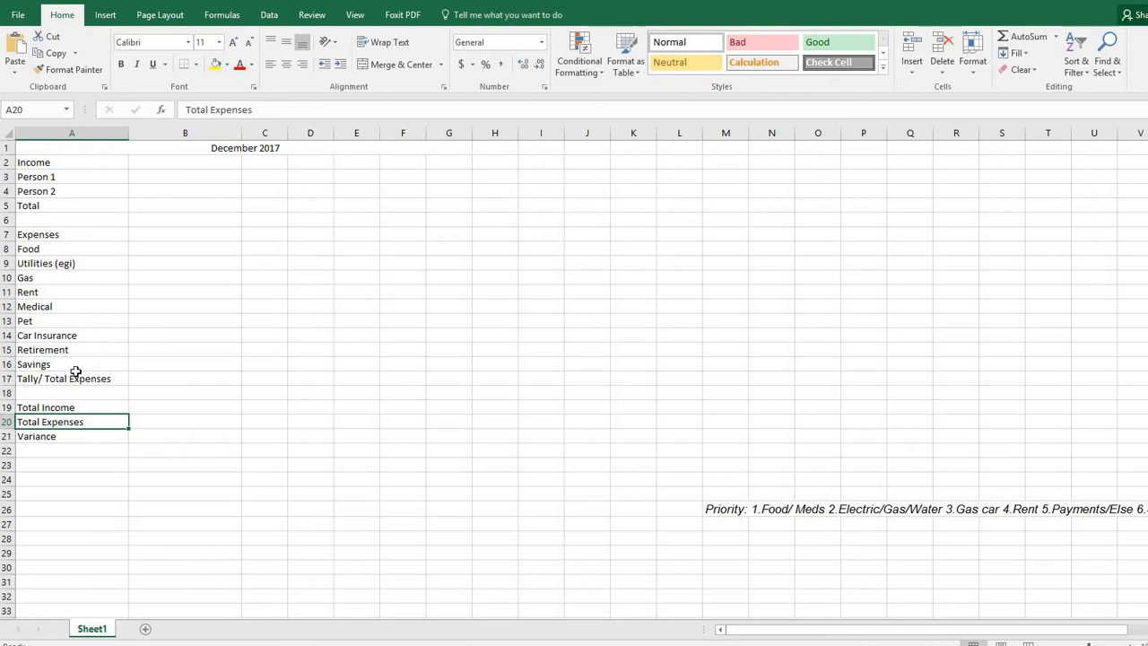
click(81, 379)
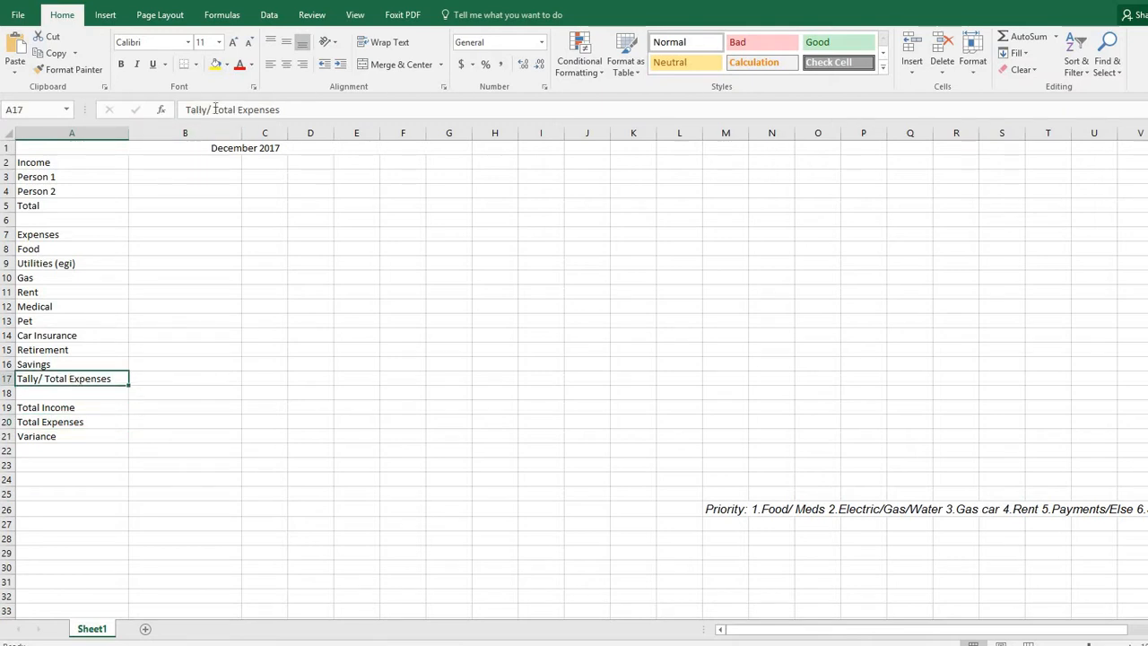
drag(214, 110, 185, 110)
key(BackSpace)
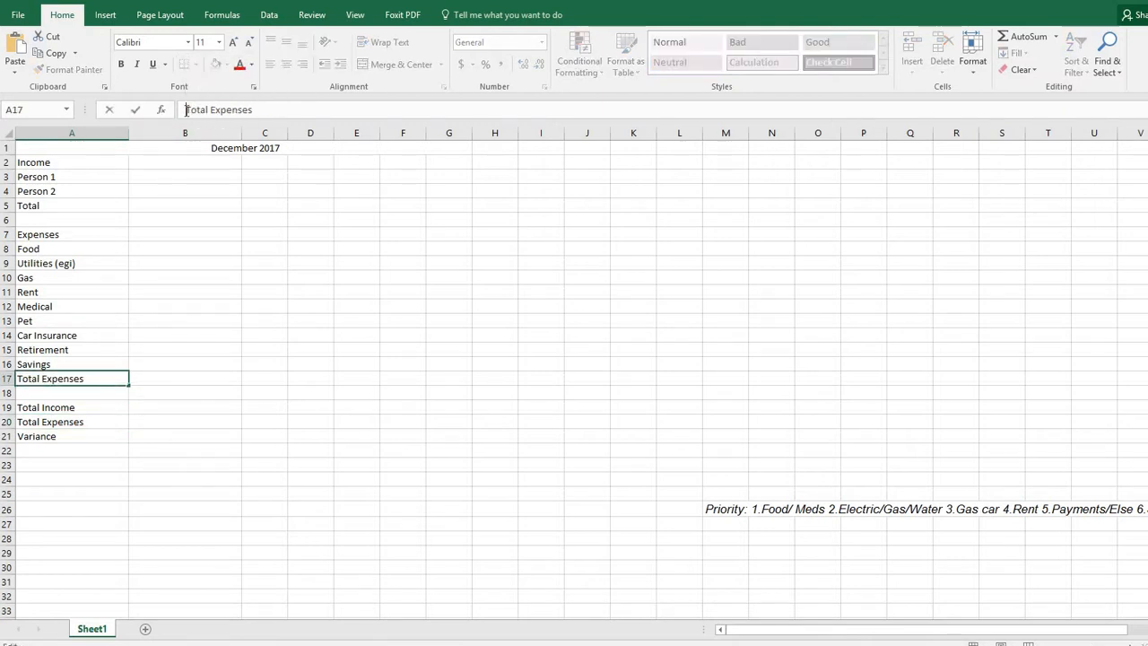
key(Return)
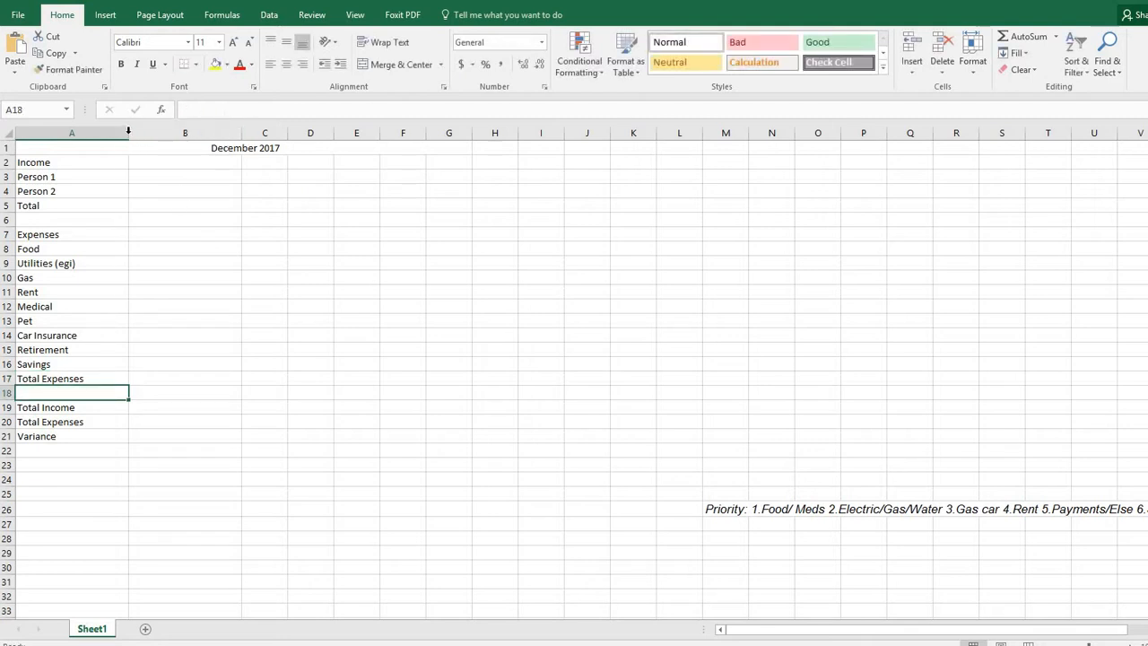
double_click(128, 133)
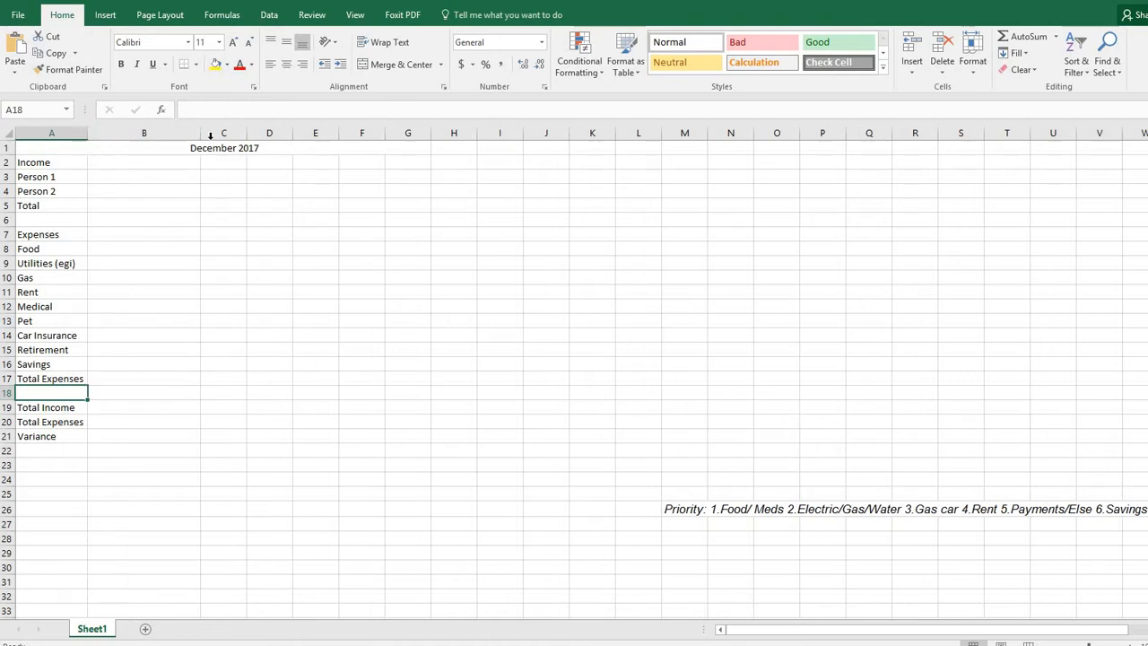
Enter the header Estimated in cell B2 and fit column B's width to it
click(141, 162)
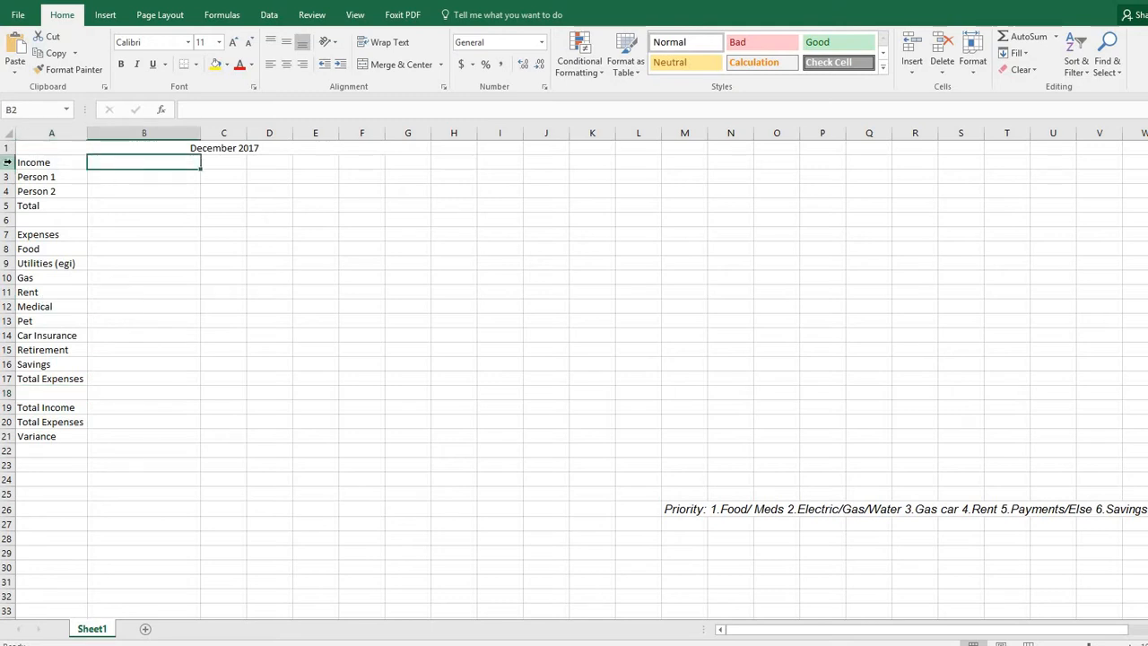
text(Estimates)
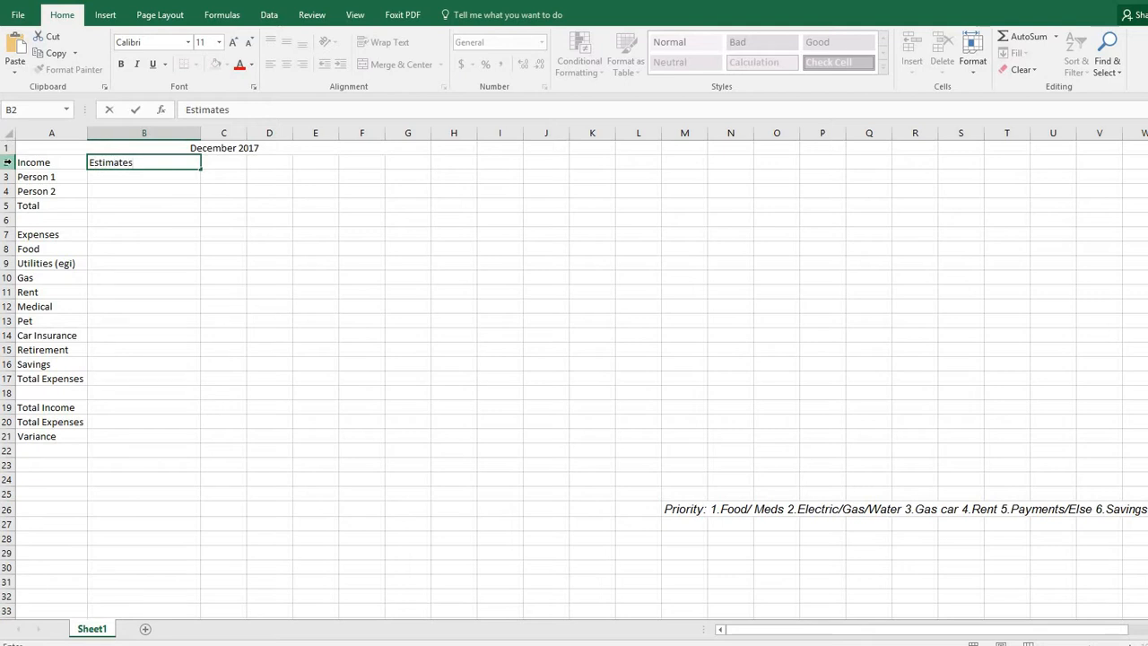
key(BackSpace)
text(d)
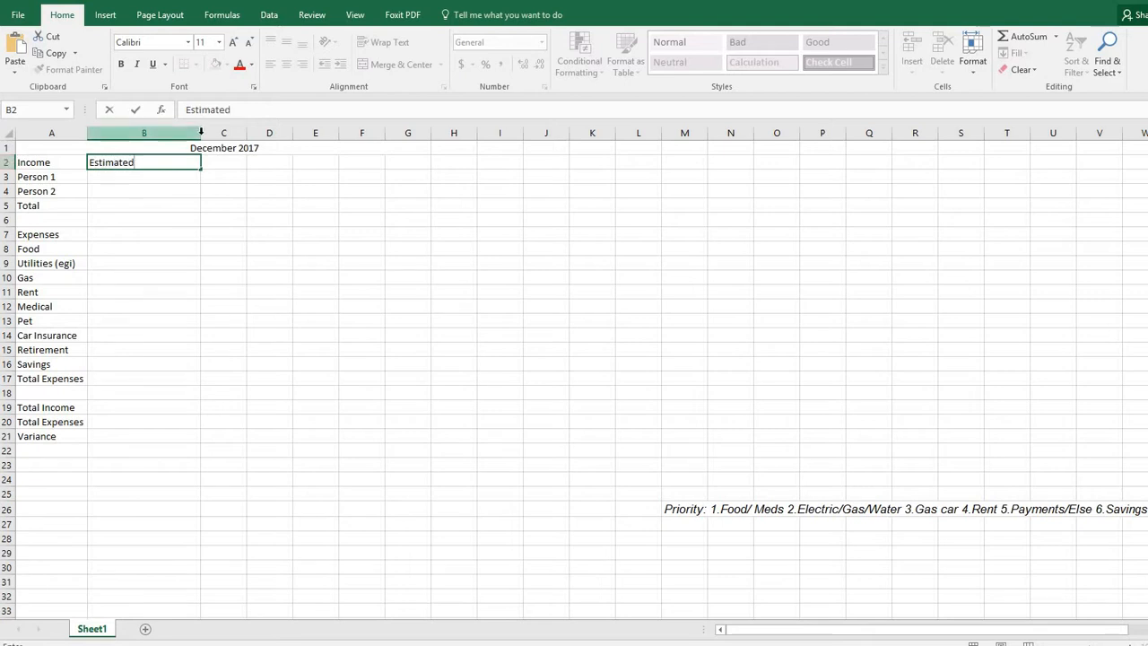
click(182, 192)
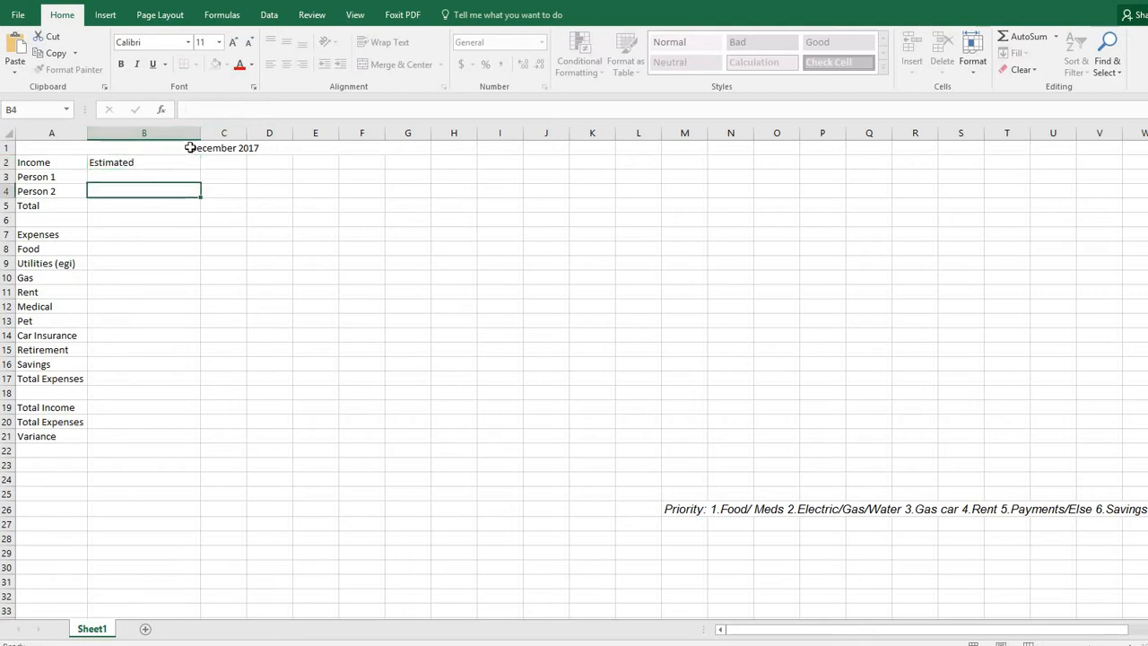
double_click(201, 132)
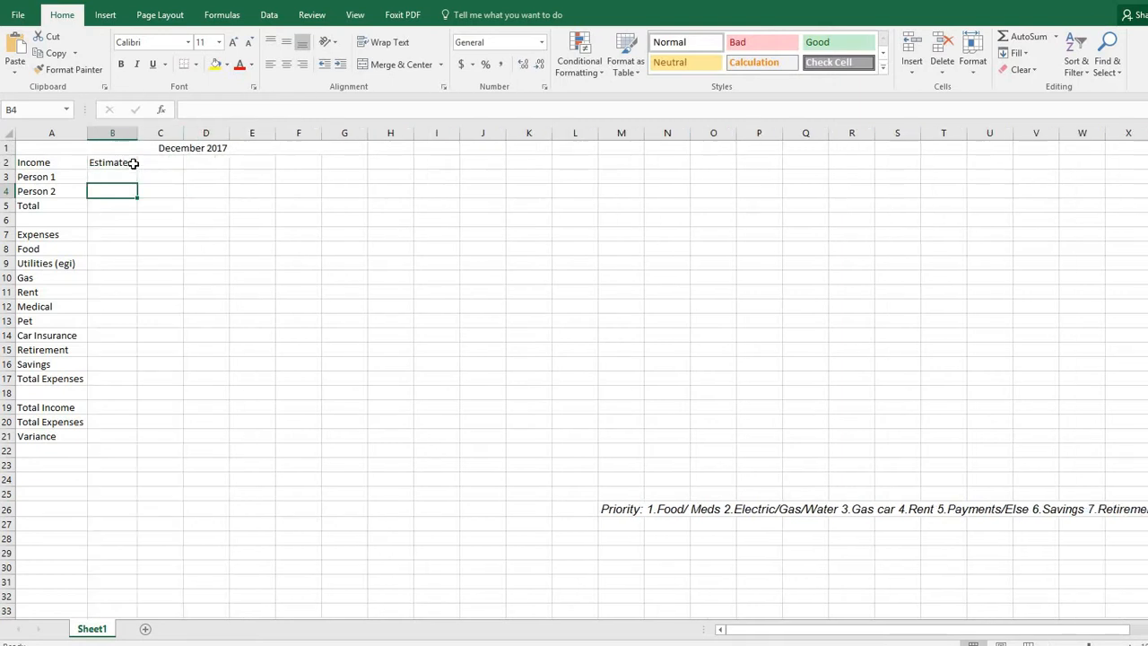
Enter the header Actual in cell C2 and adjust column C to slightly wider than the header text
click(148, 163)
text(Actual)
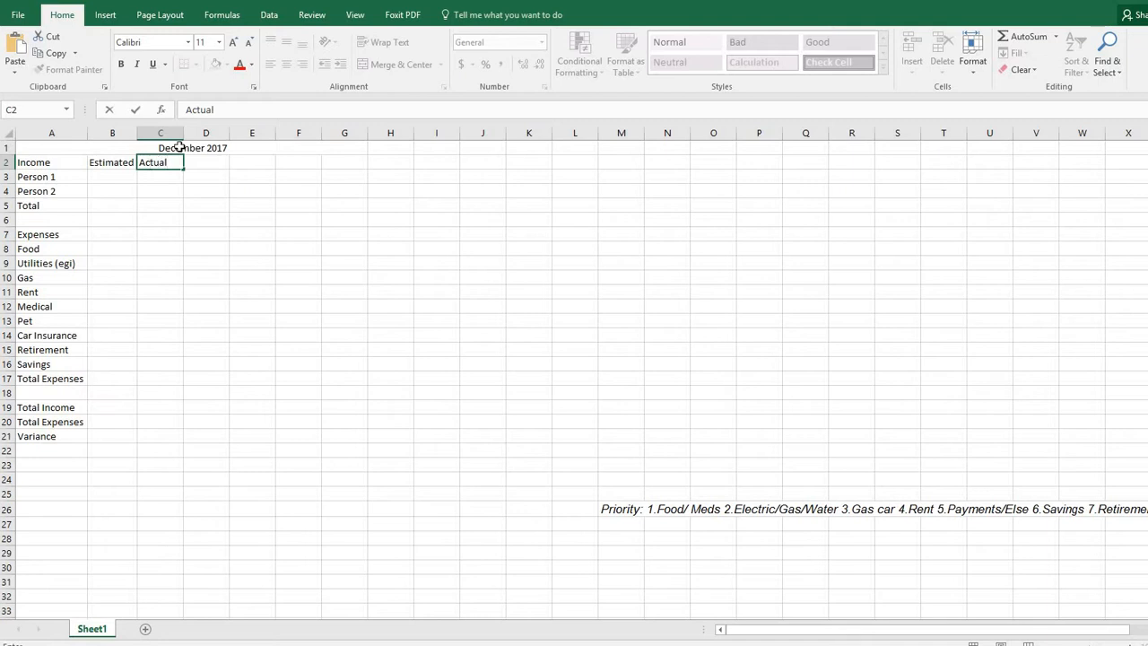
drag(178, 132, 171, 132)
click(176, 132)
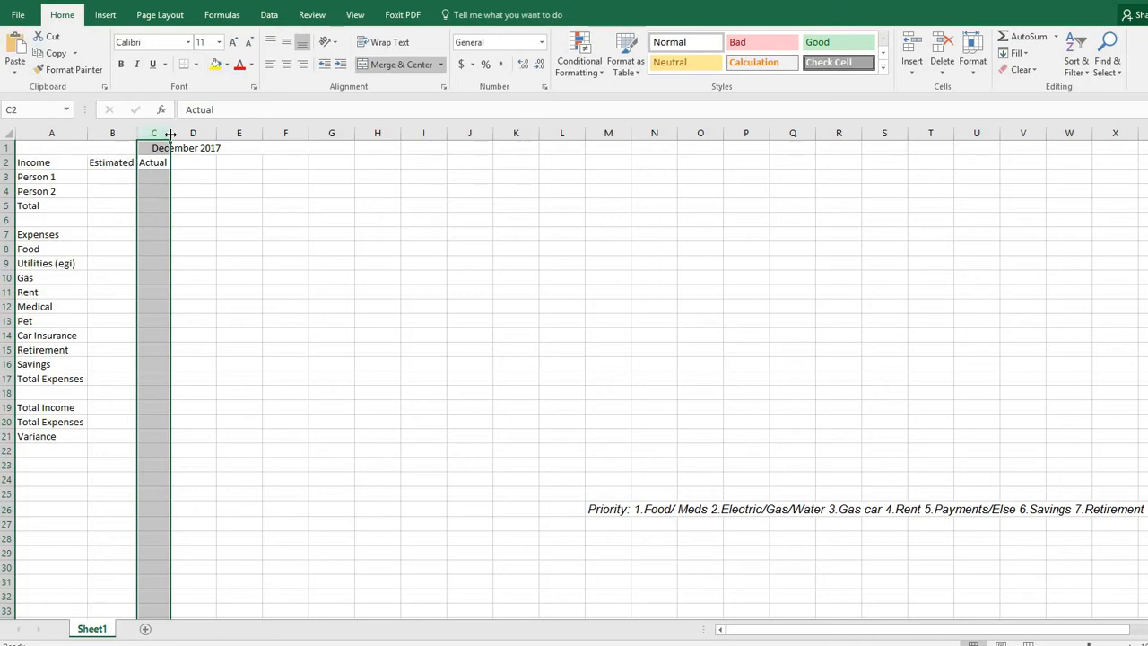
drag(170, 134, 185, 132)
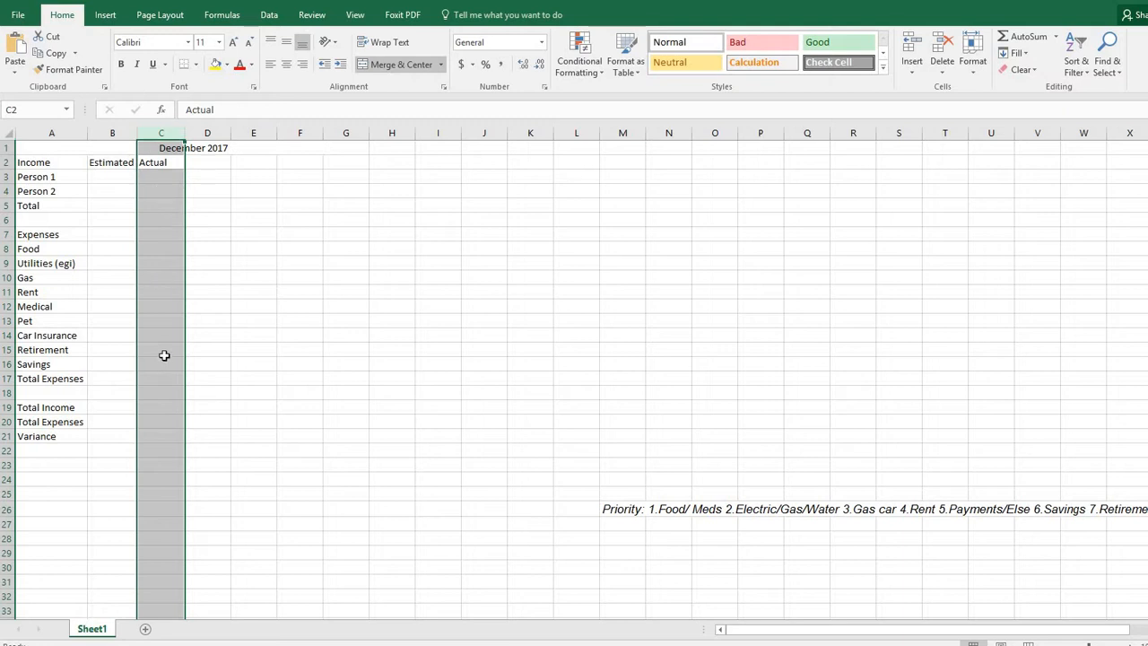
Enter 2000 as the actual rent in cell C11
click(142, 290)
text(200)
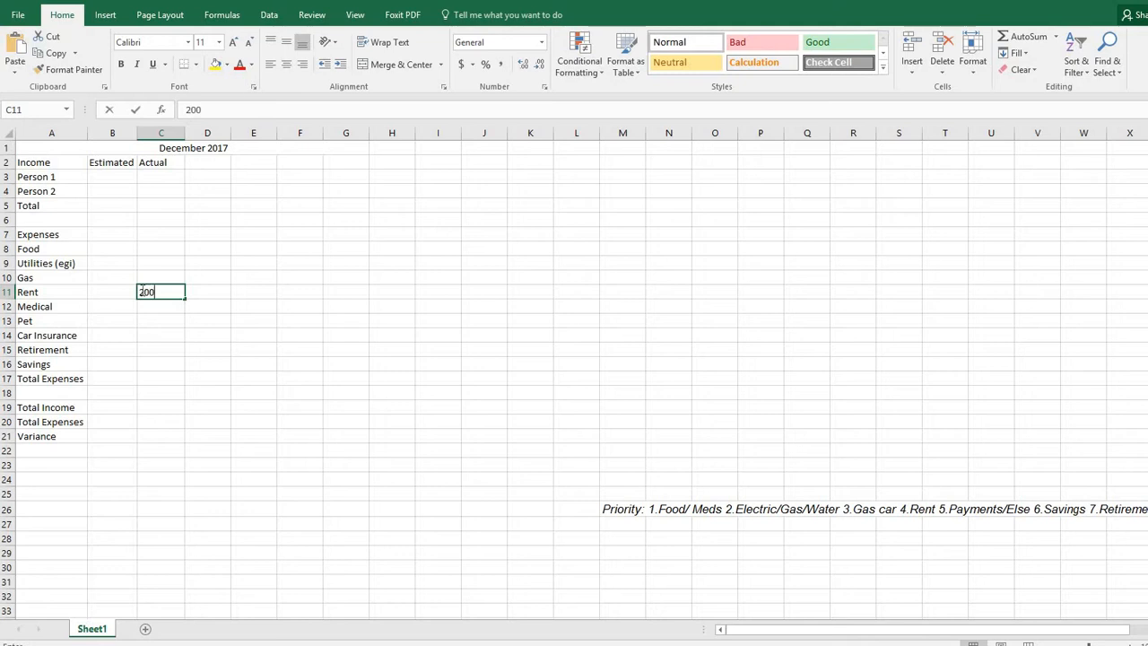
text(0)
key(Return)
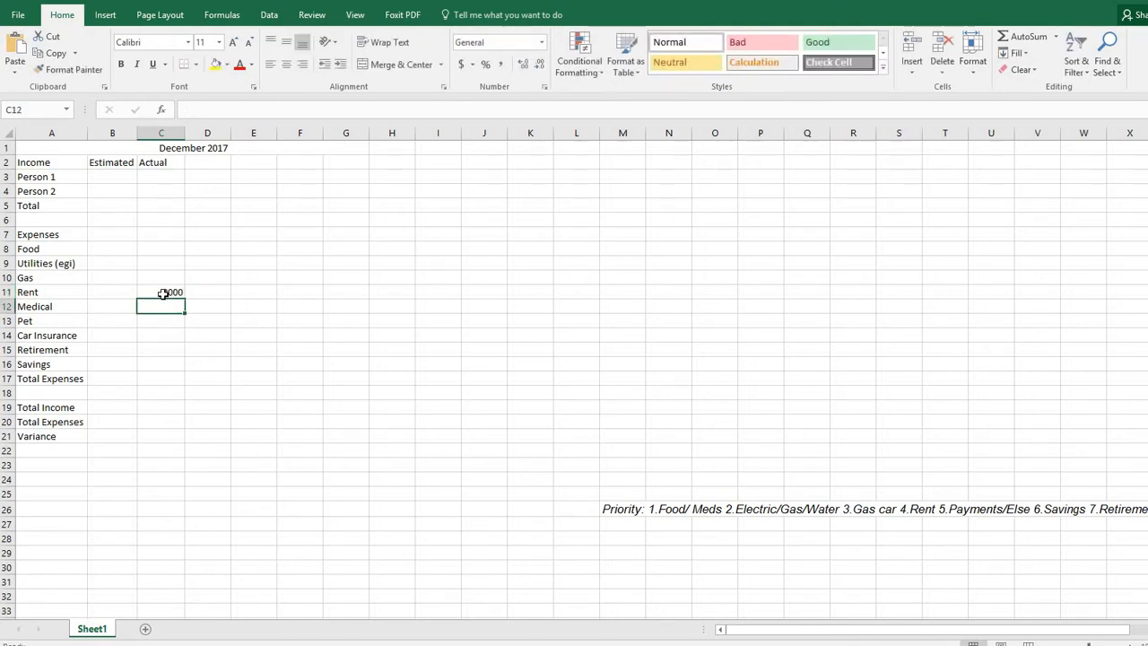
click(163, 293)
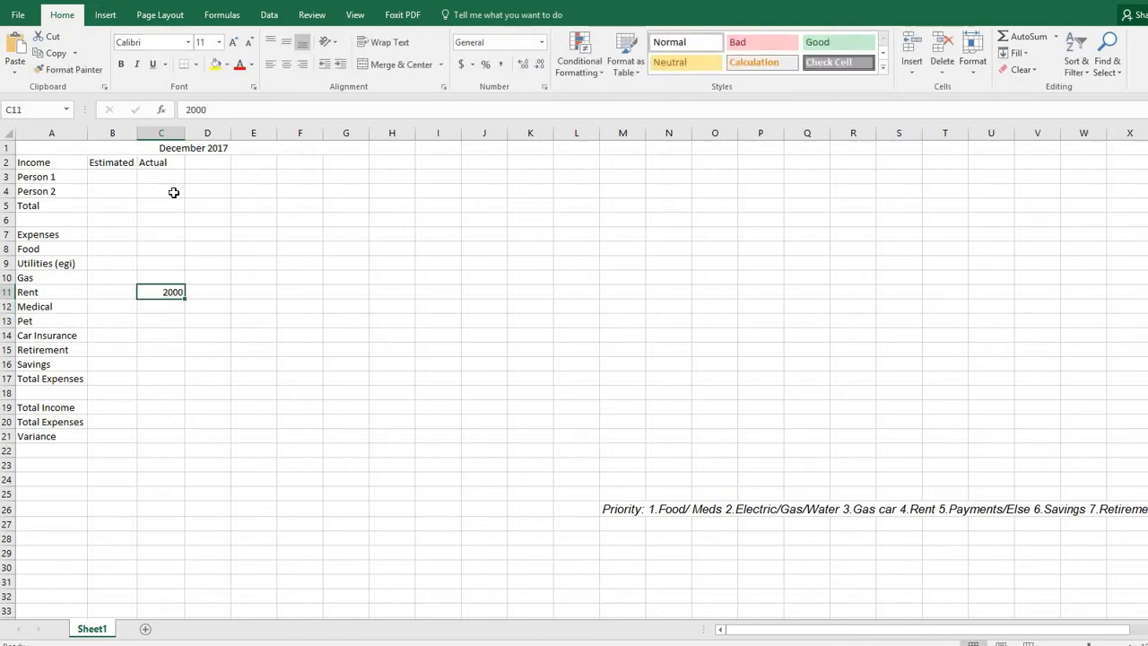
Center the contents of the Income header row A2:C2 and the Expenses header row A7:C7
click(46, 163)
drag(145, 160, 181, 157)
click(287, 65)
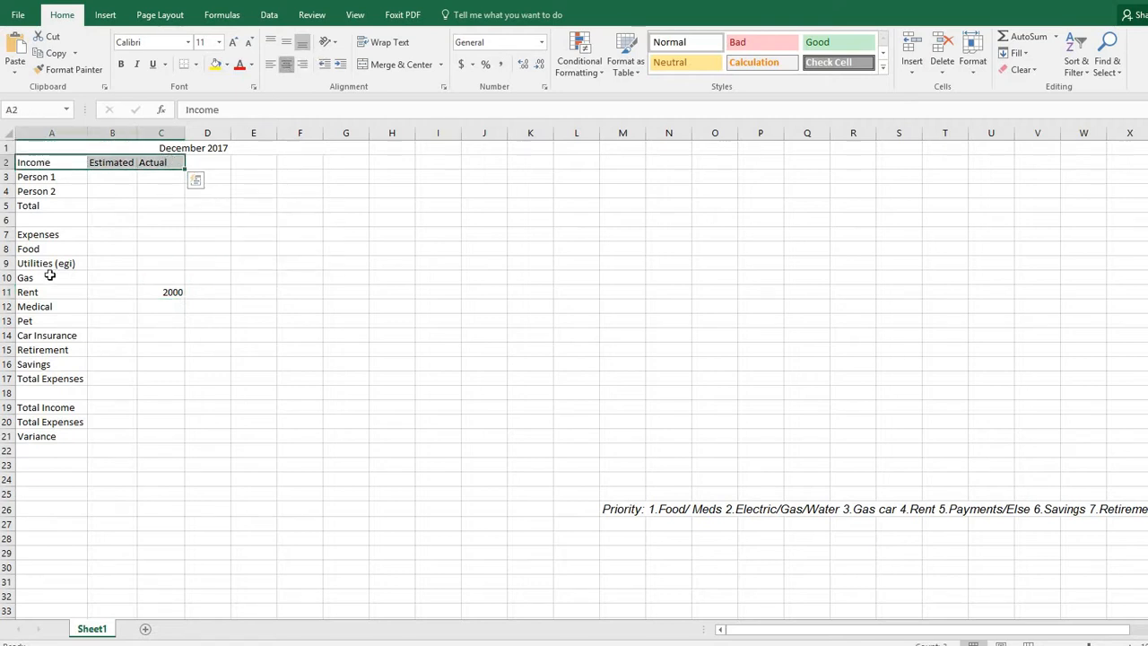
drag(45, 235, 163, 233)
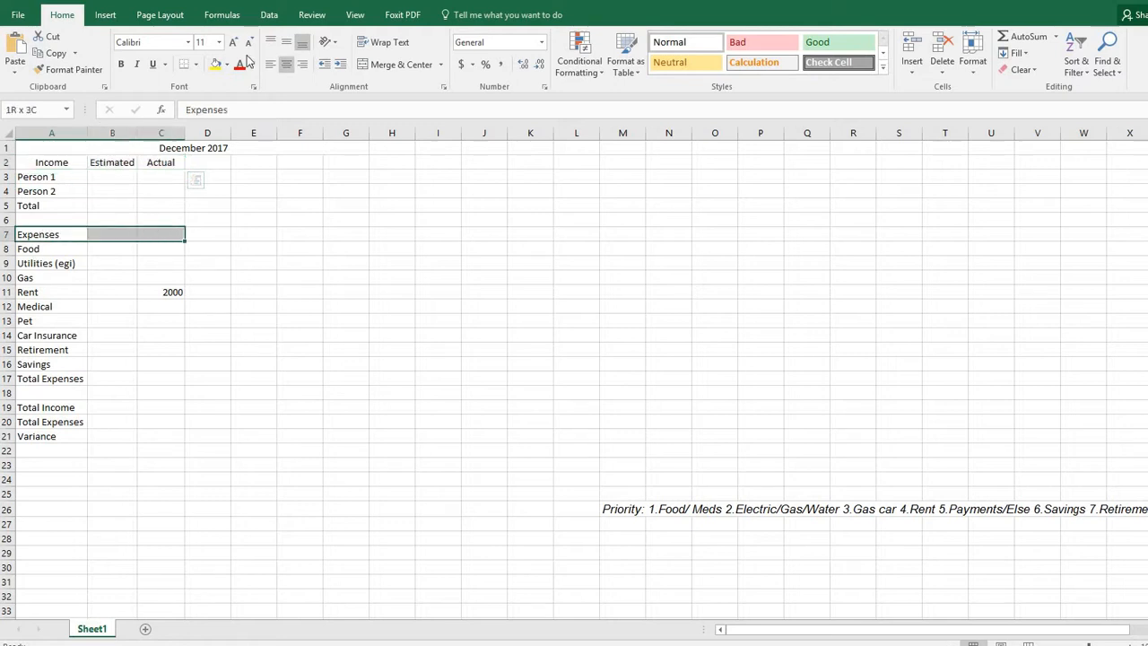
click(286, 65)
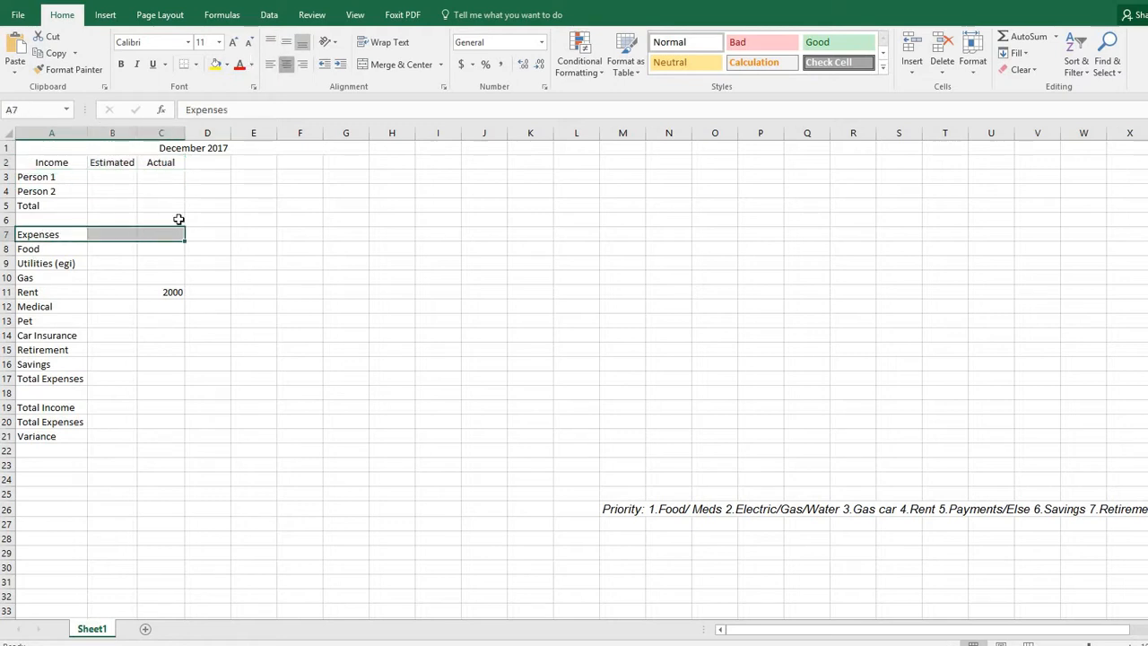
click(51, 378)
drag(100, 393, 154, 439)
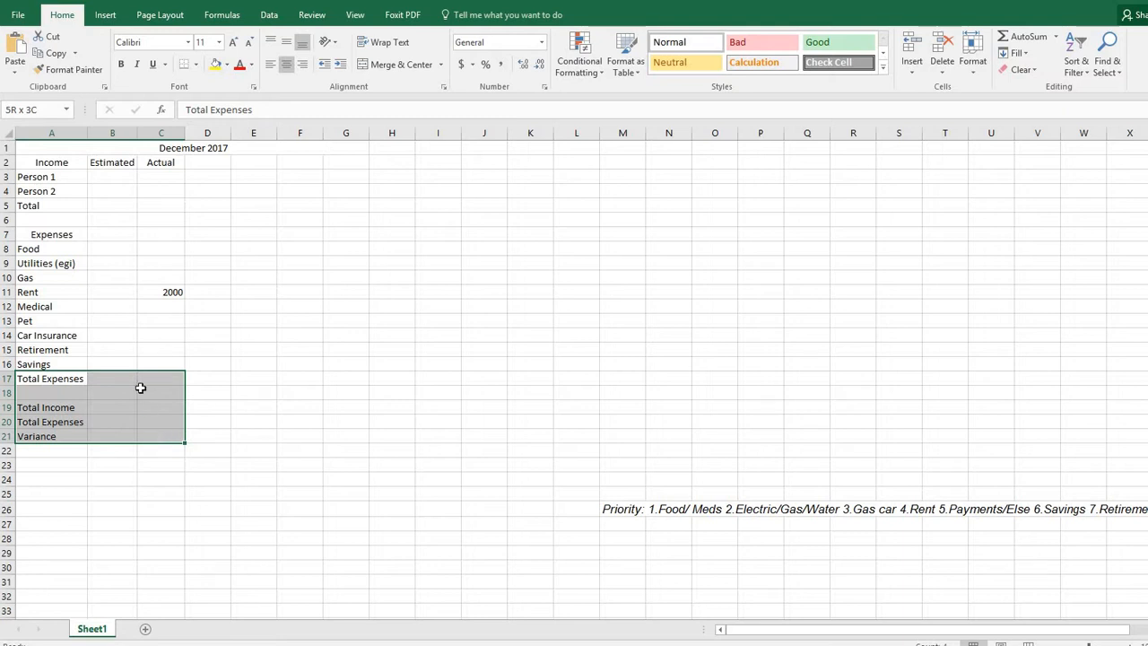
Copy the Estimated and Actual headers from B2:C2 into B7:C7 of the Expenses section
click(118, 234)
click(109, 158)
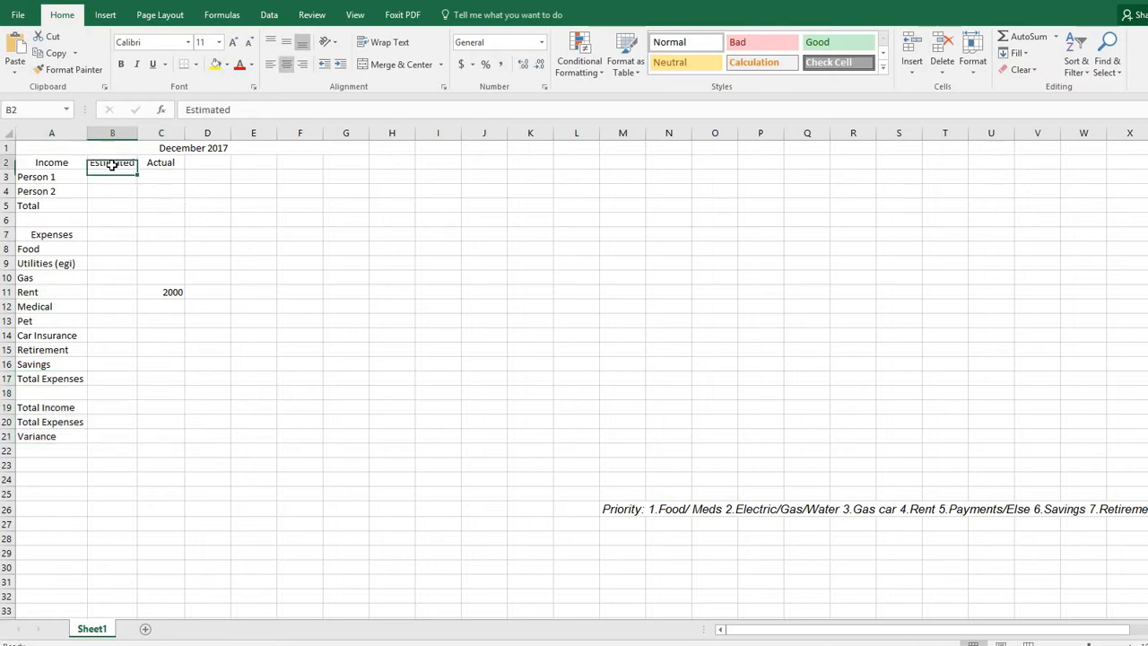
shift+click(165, 171)
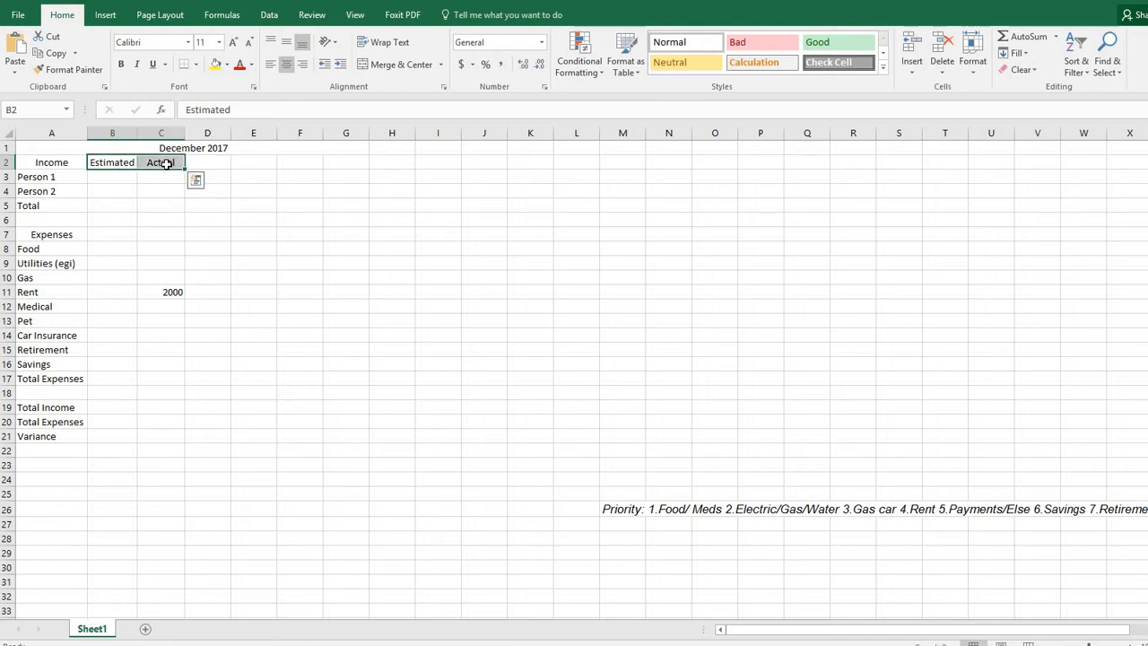
key(ctrl+c)
click(118, 234)
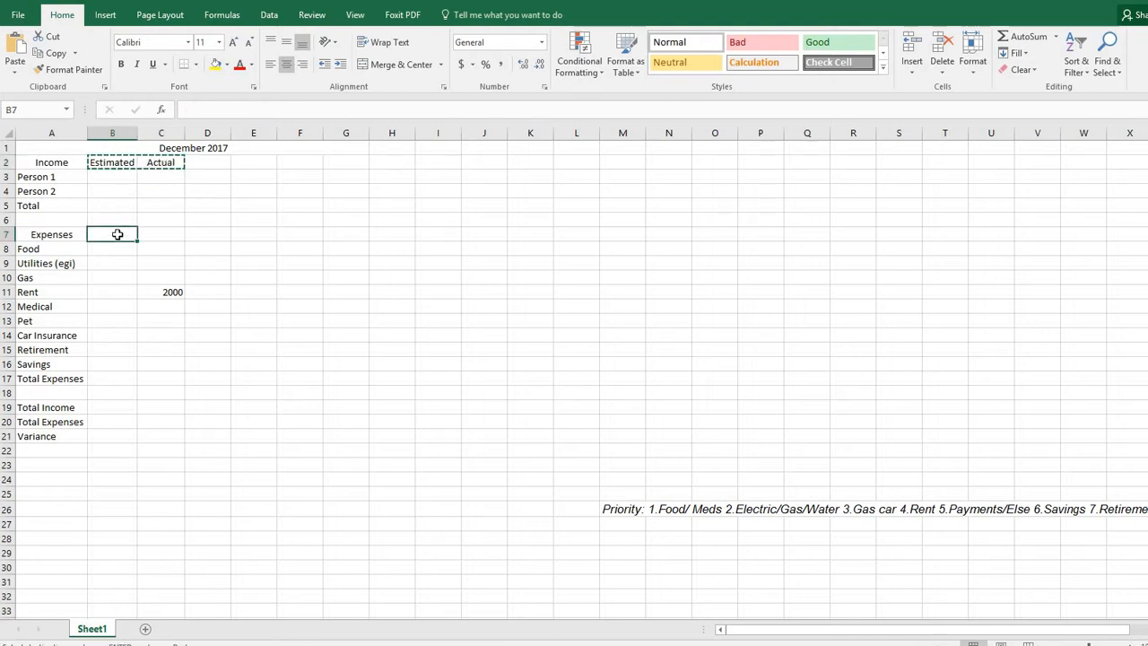
key(ctrl+v)
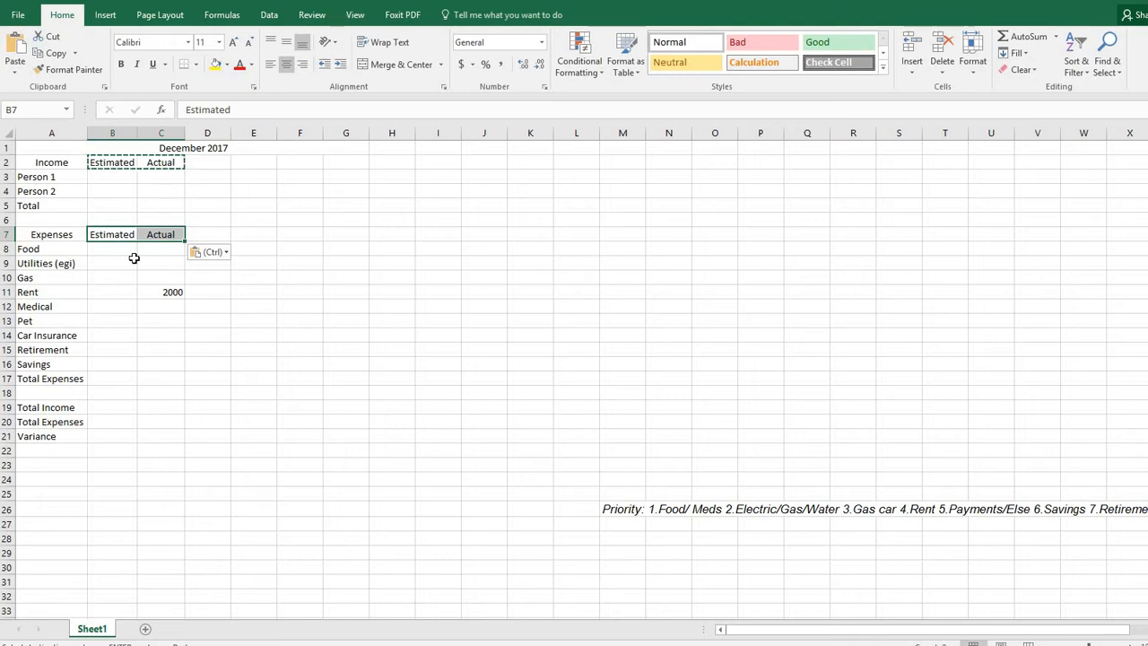
click(101, 379)
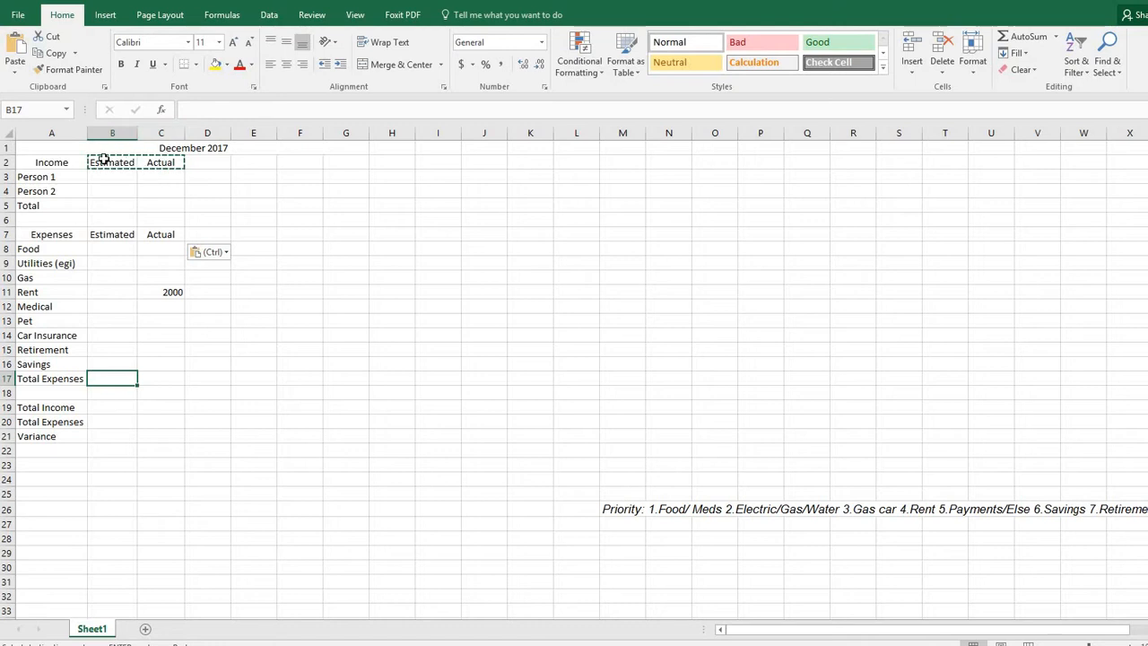
key(Escape)
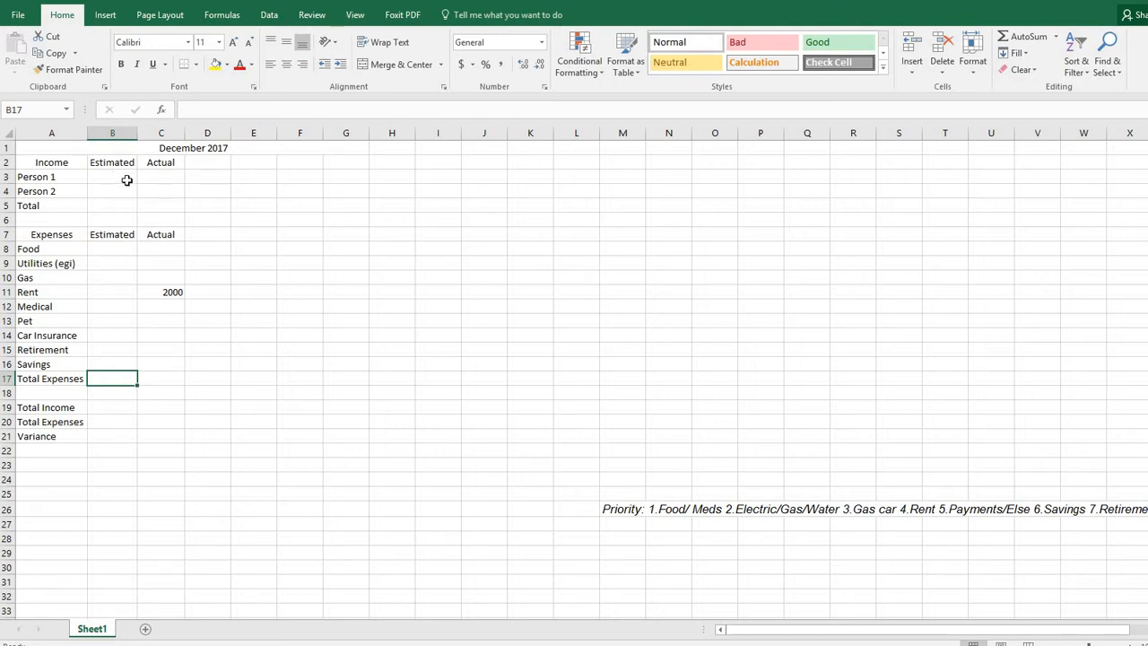
Apply the Accounting number format to the amount ranges B3:C5, B8:C17 and B19:C21
drag(127, 181, 167, 204)
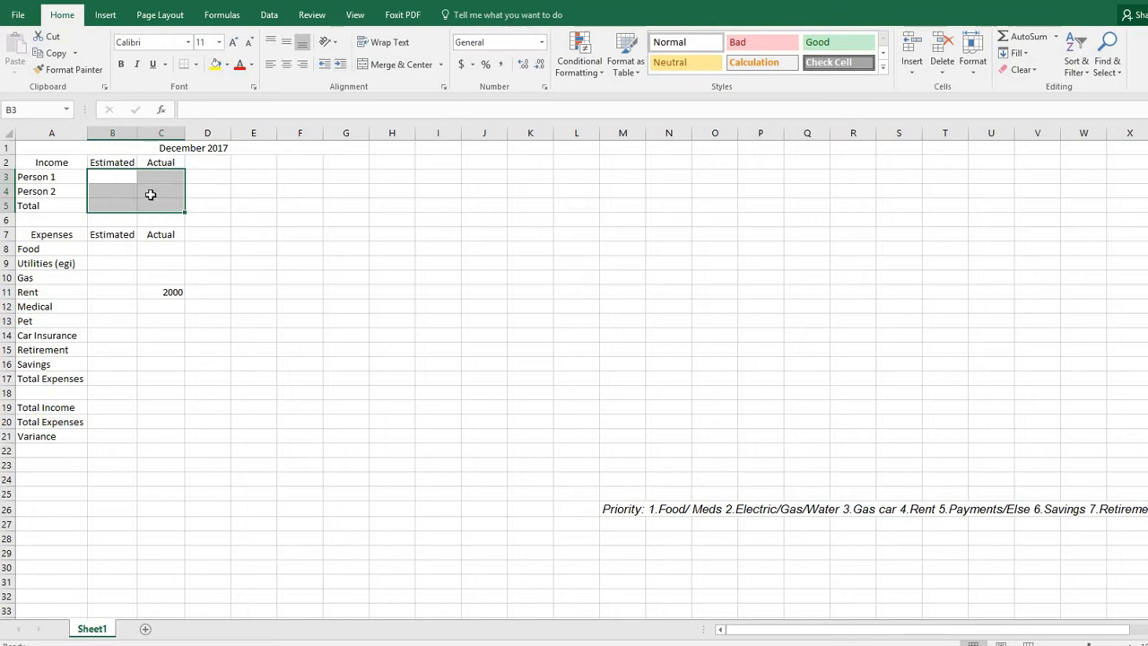
click(461, 66)
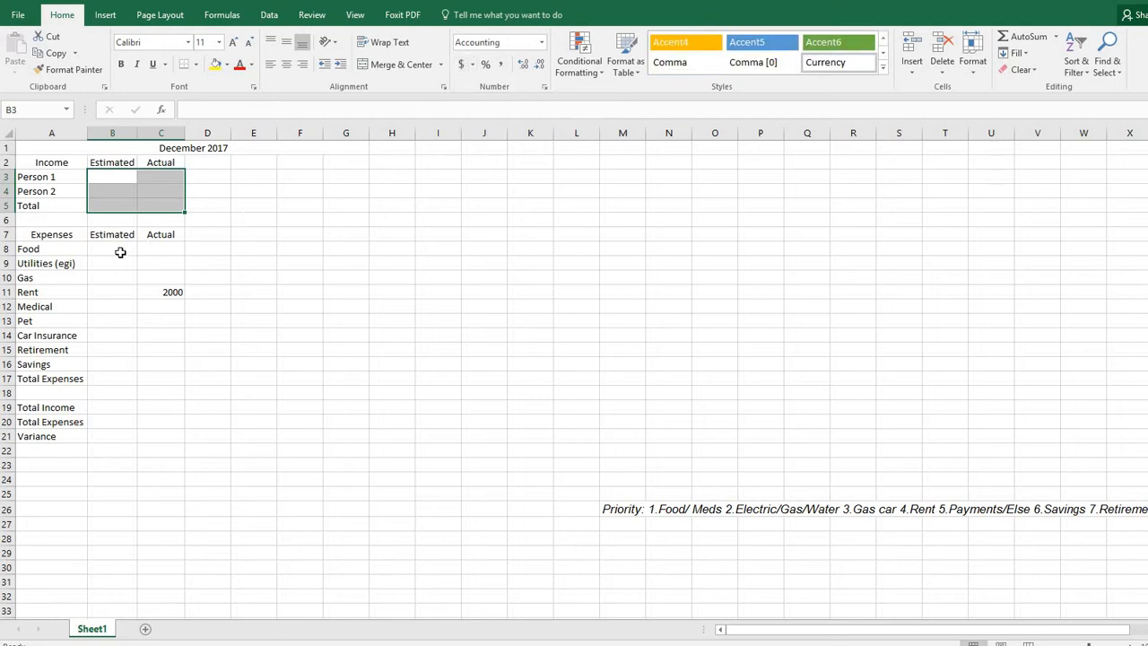
drag(120, 252, 174, 374)
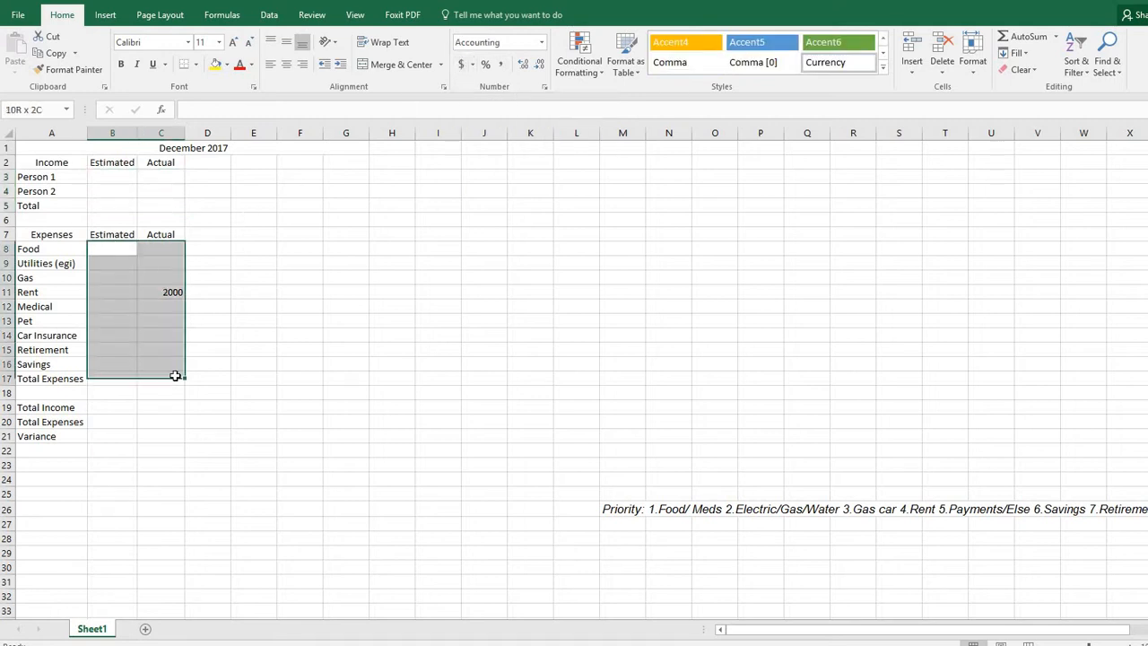
click(463, 66)
drag(118, 412, 157, 442)
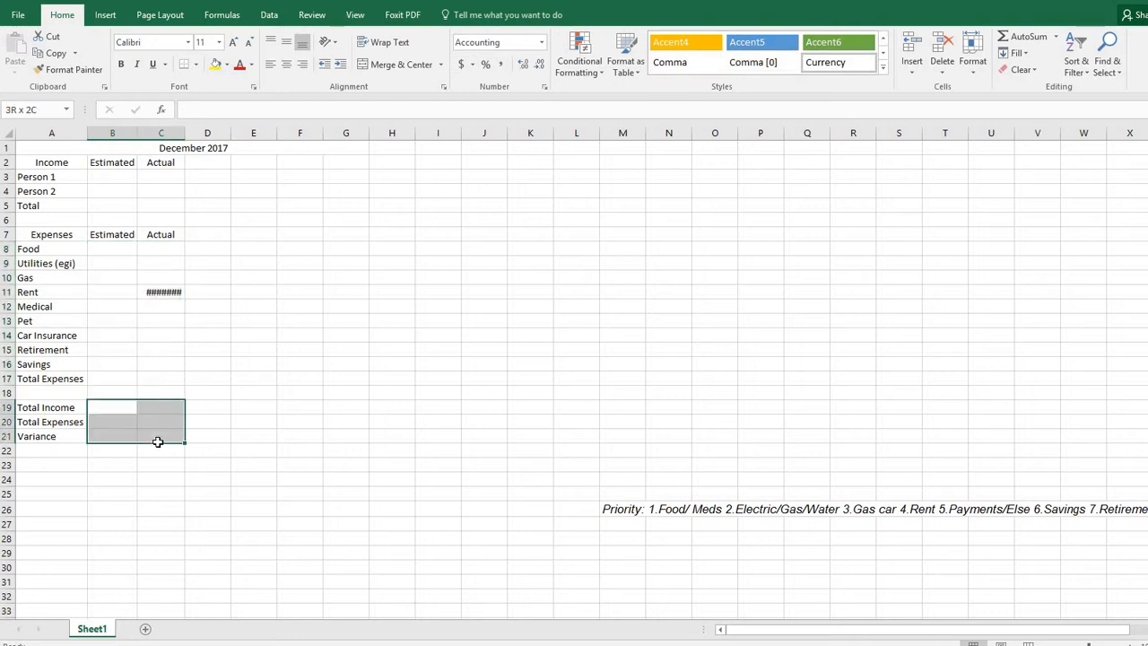
click(463, 66)
click(155, 291)
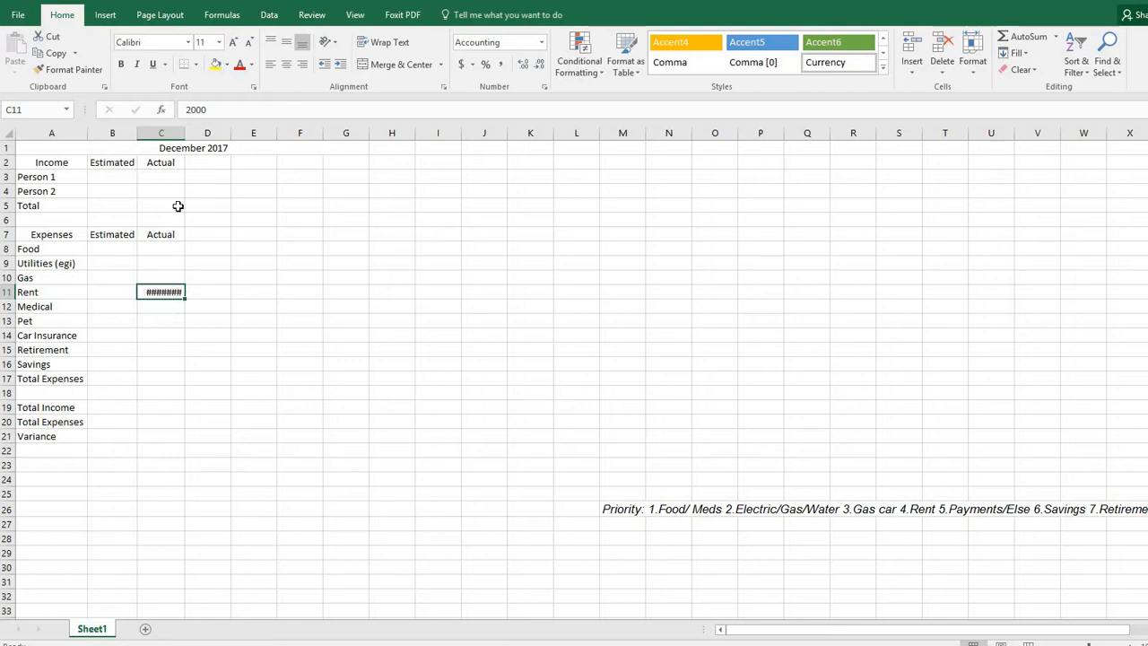
Widen column C enough to display the rent amount in full
drag(183, 132, 194, 132)
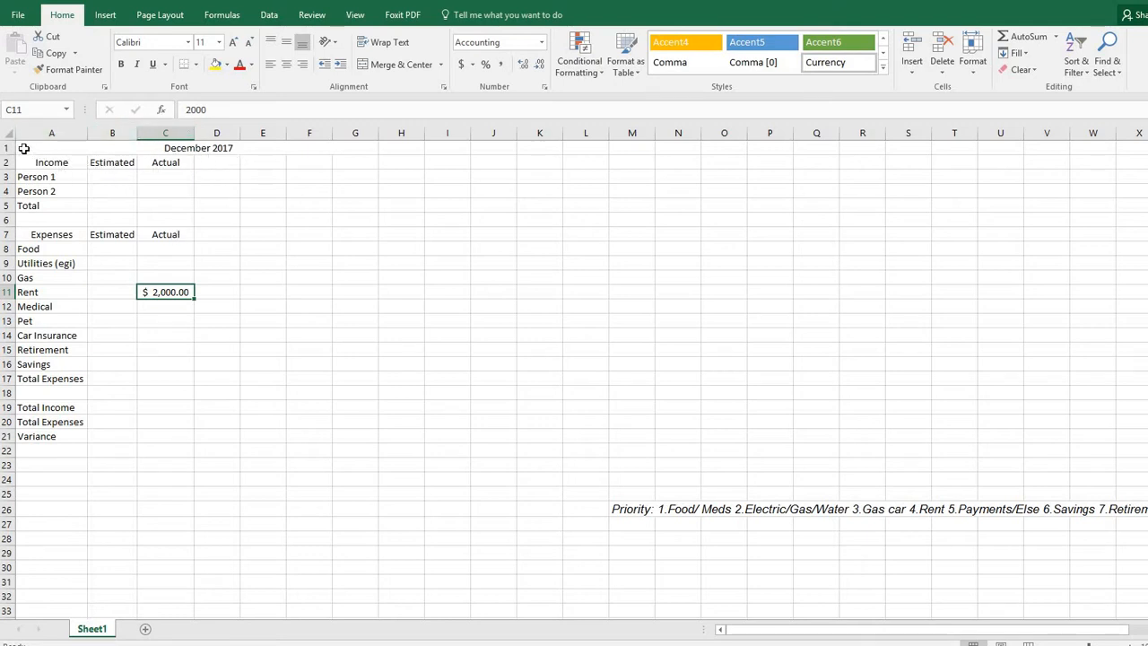
Set the labels in A2:A21 to font size 14 and autofit column A to them
drag(27, 162, 36, 436)
click(205, 42)
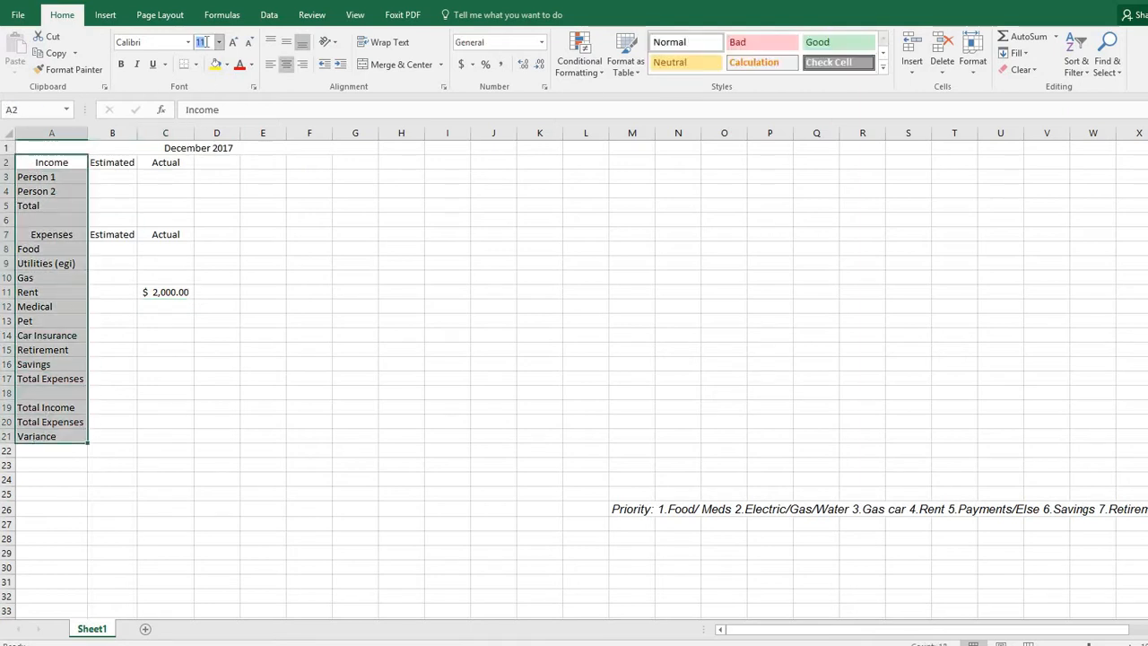
key(Return)
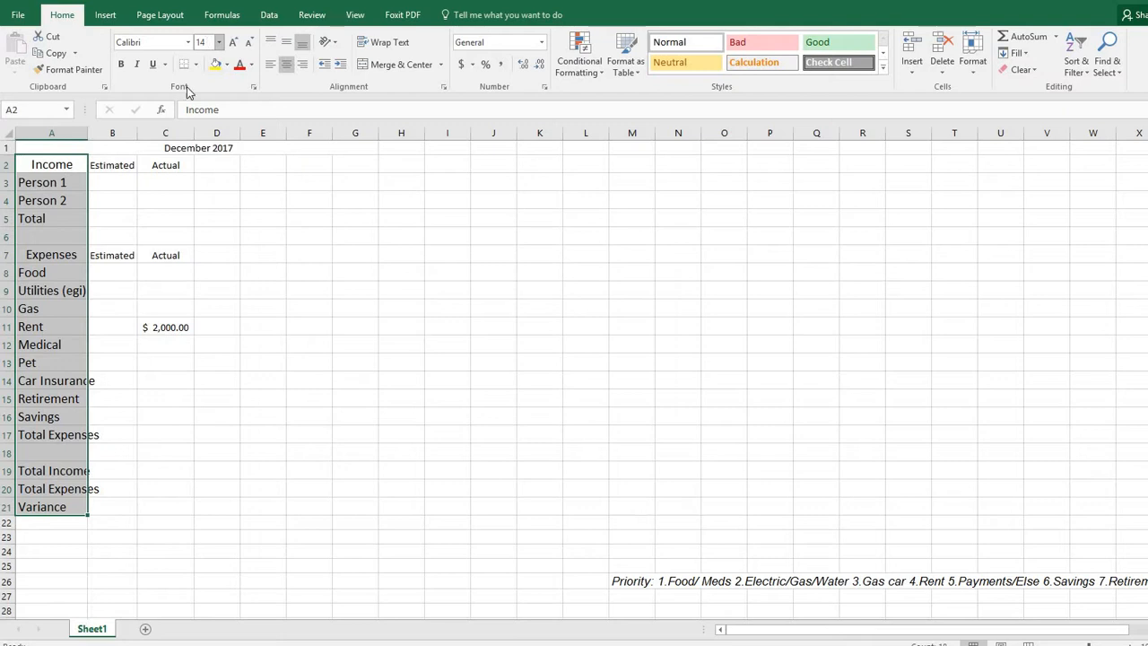
double_click(88, 133)
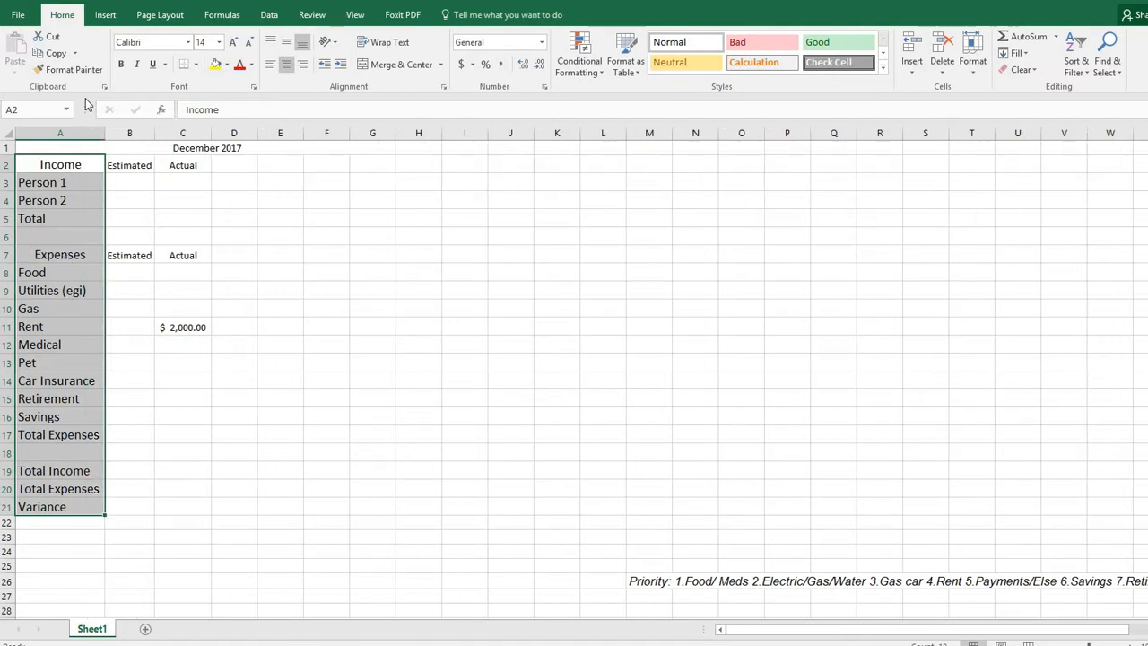
Right-align the labels in A2:A21, keeping the Expenses header in A7 centered
click(302, 64)
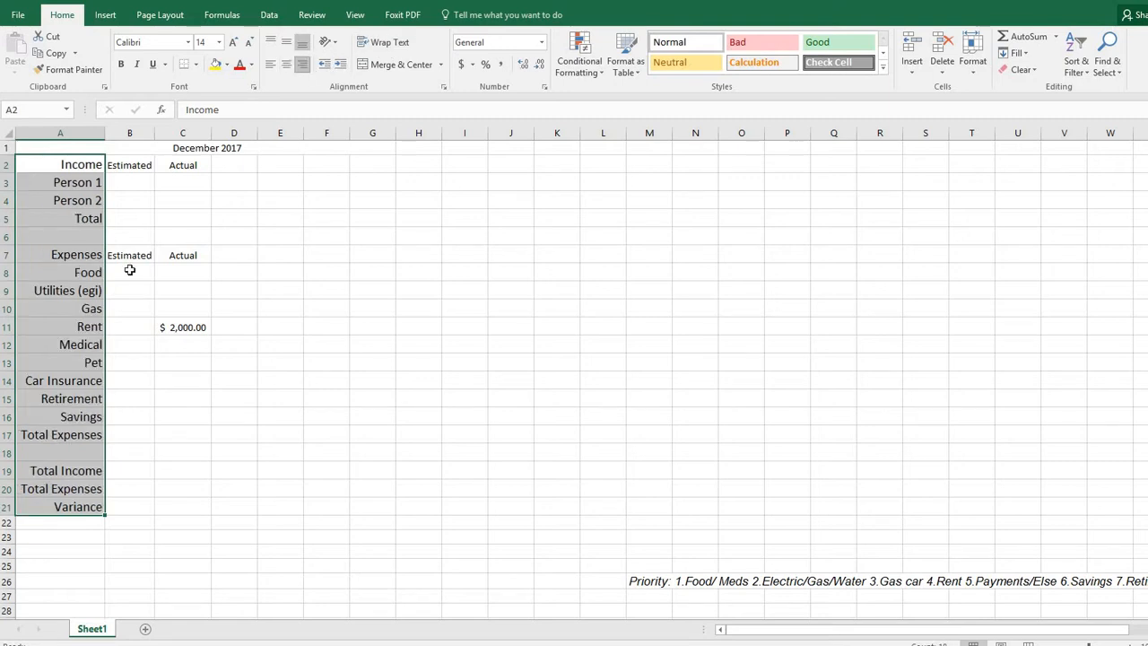
click(53, 257)
click(286, 64)
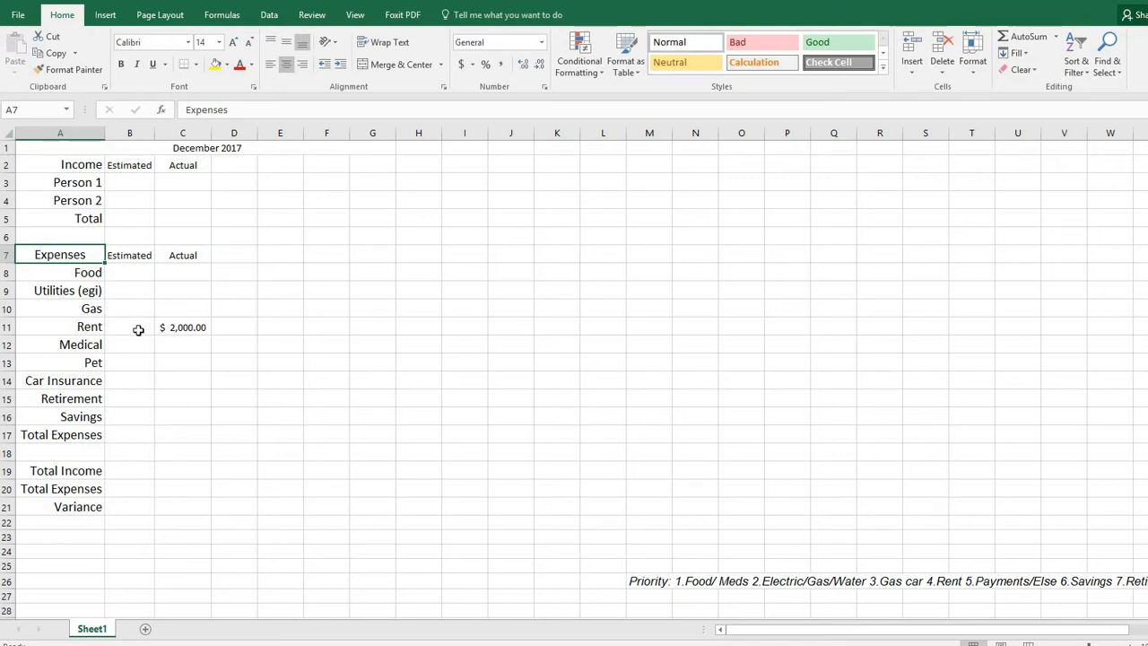
Enter the formula =B3+B4 in cell B5 to total the estimated income
drag(142, 271, 184, 456)
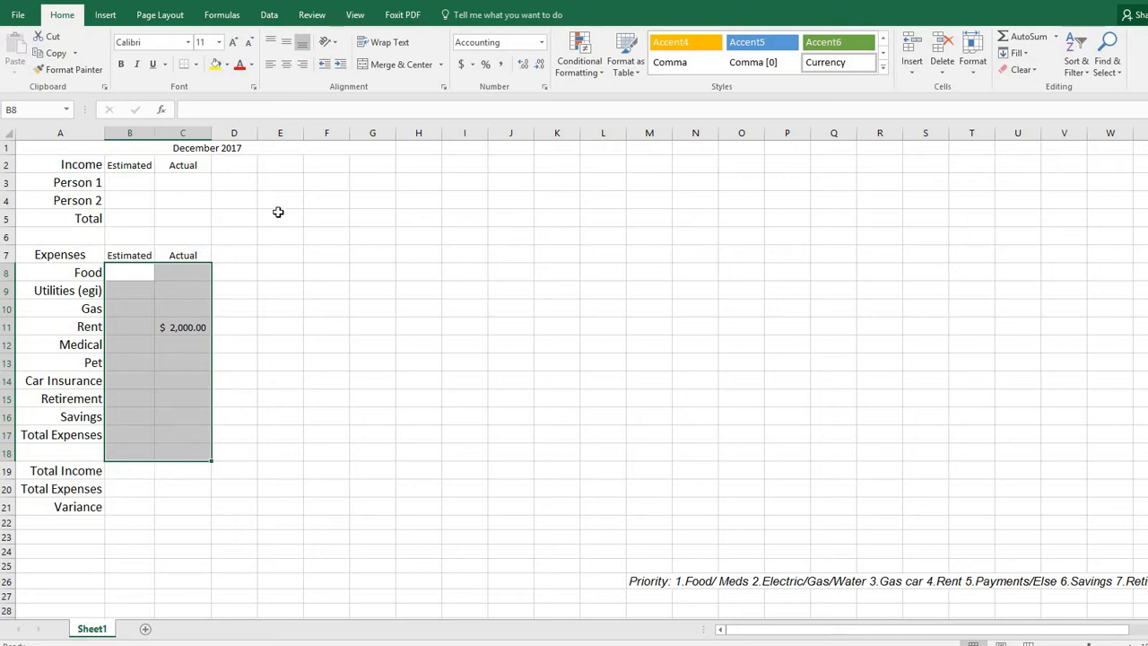
click(136, 181)
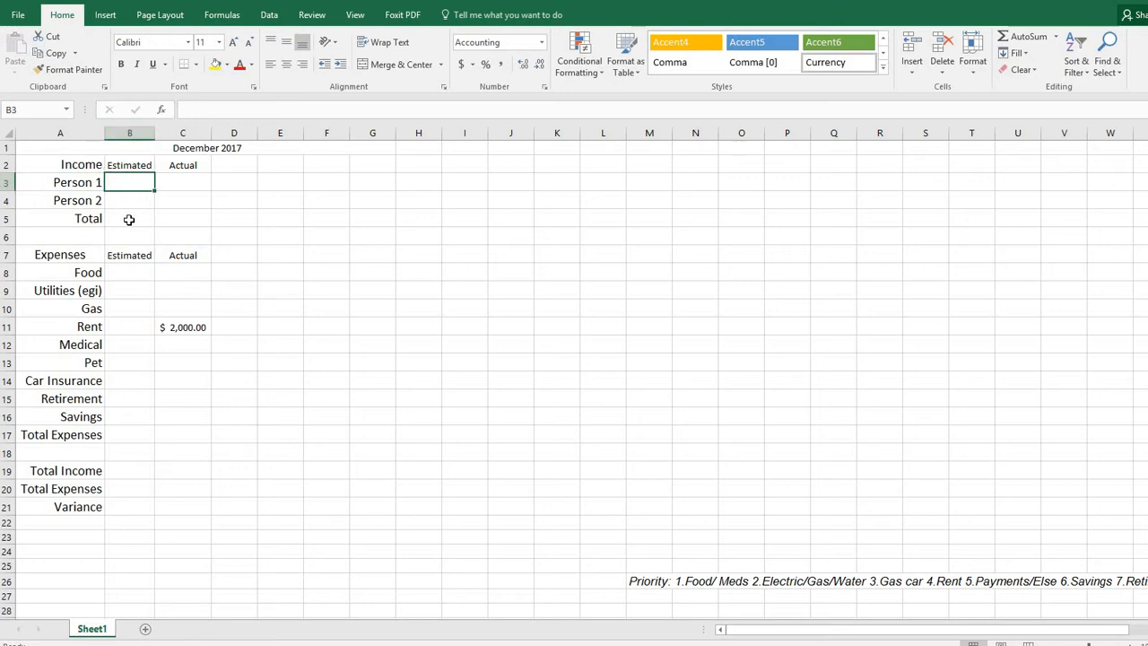
key(Down)
key(Down)
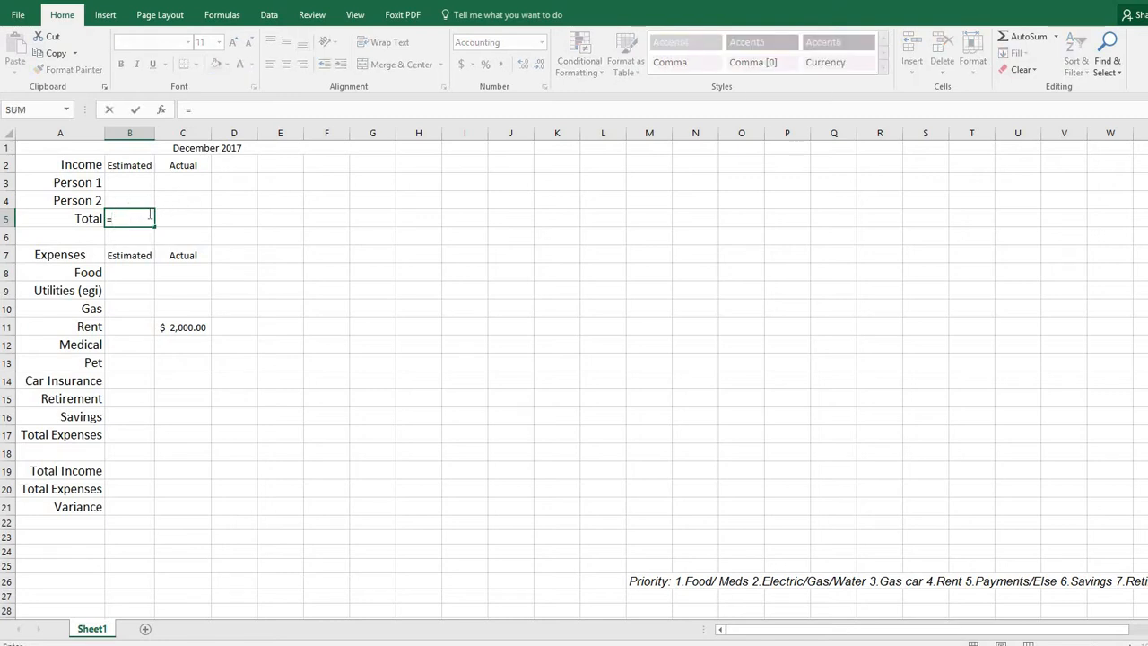
text(=B3)
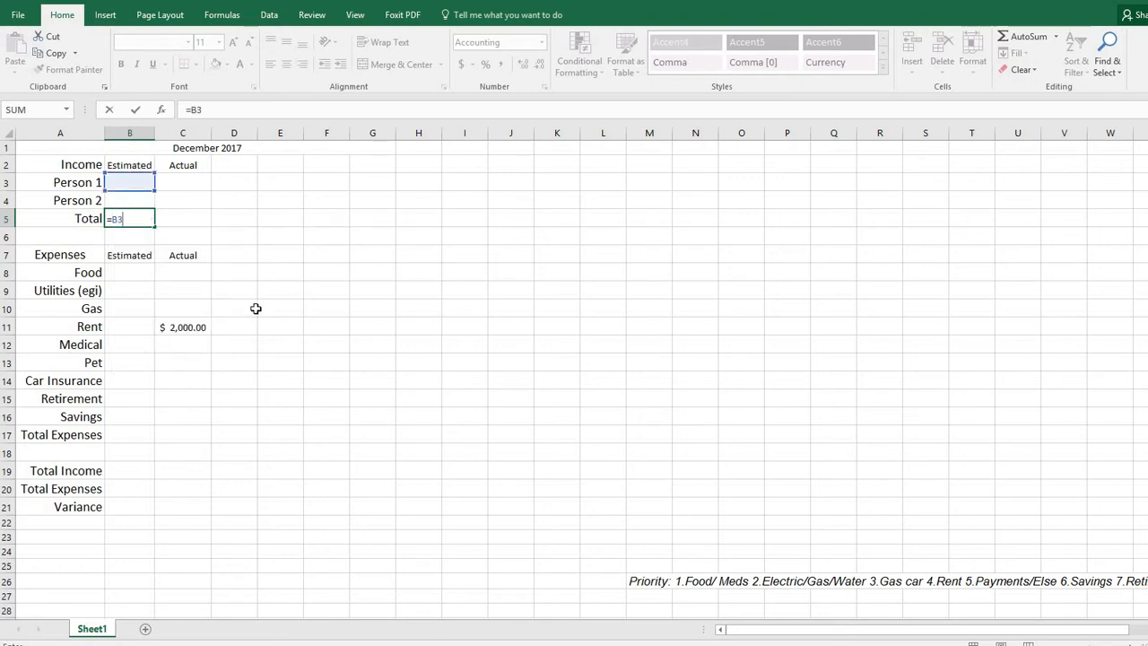
text(+B4)
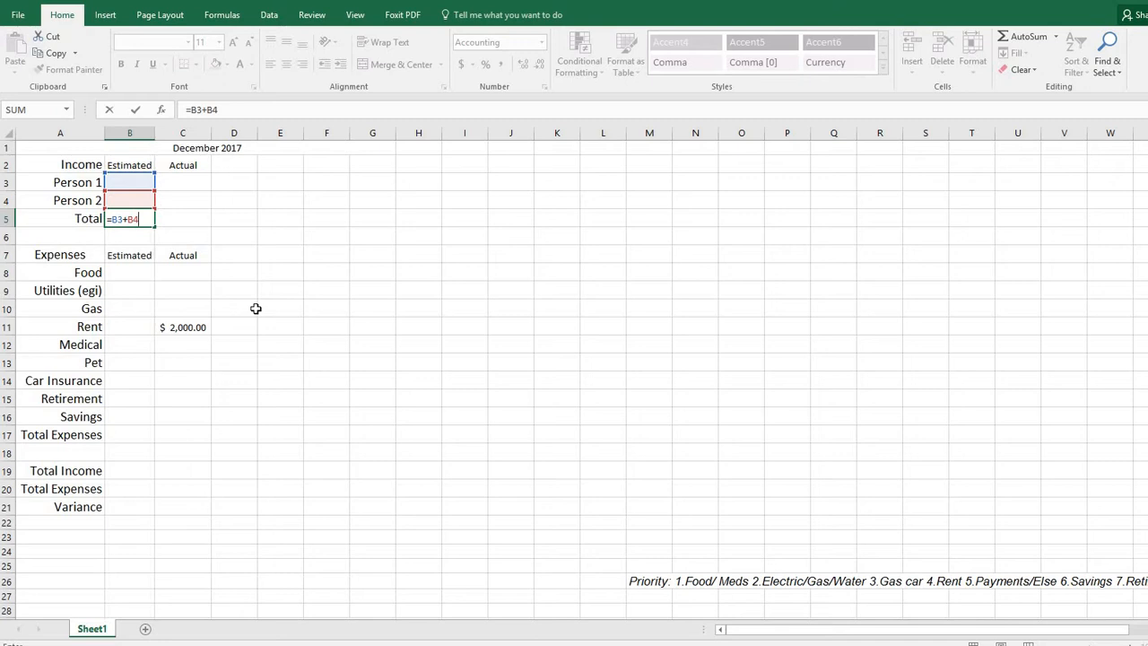
key(Return)
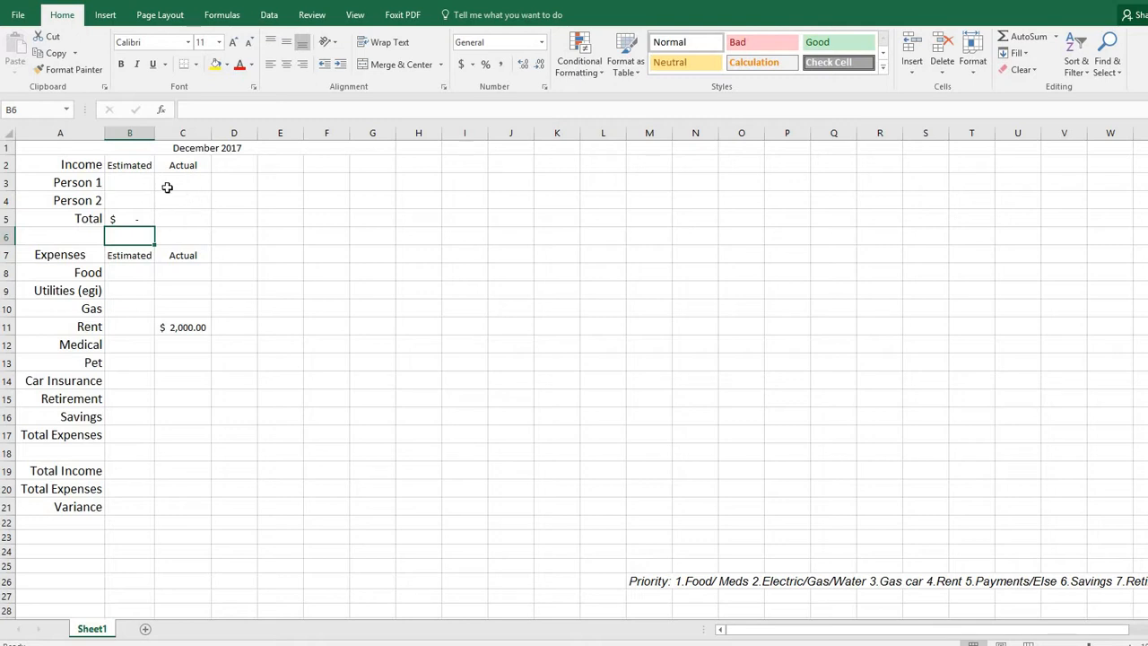
drag(195, 182, 193, 201)
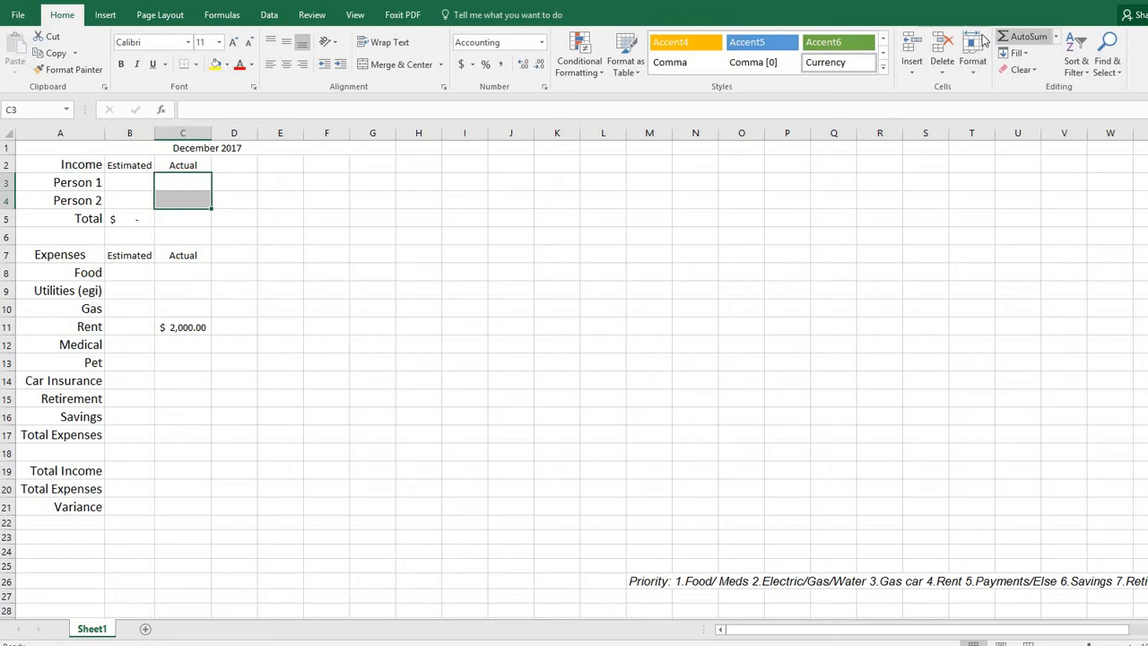
click(1045, 41)
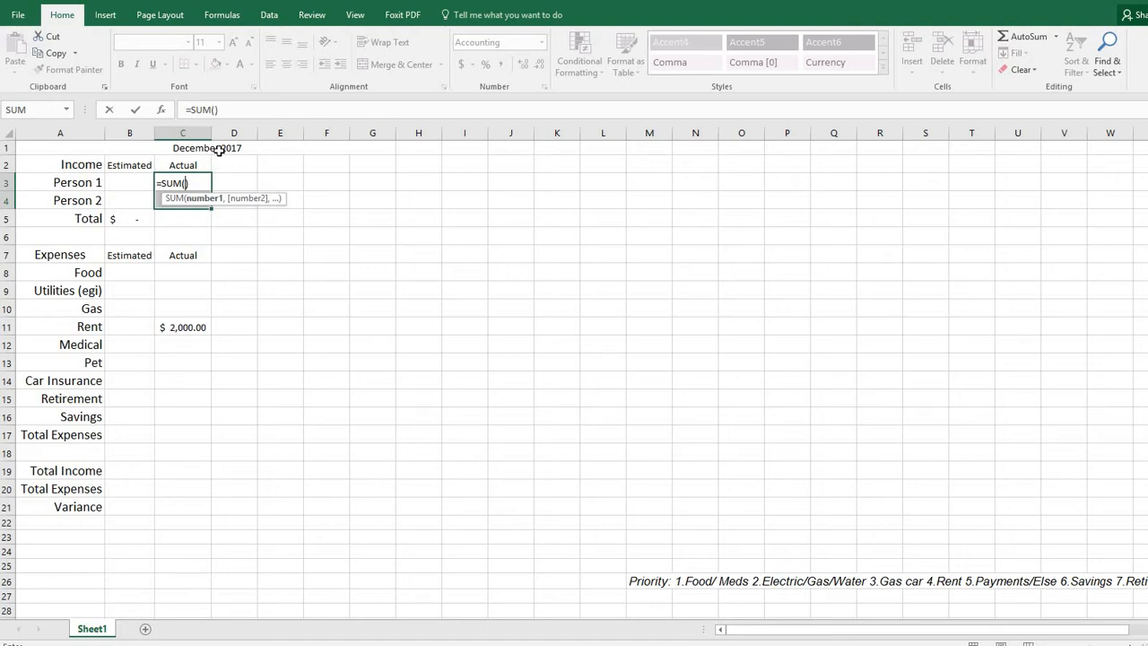
key(Escape)
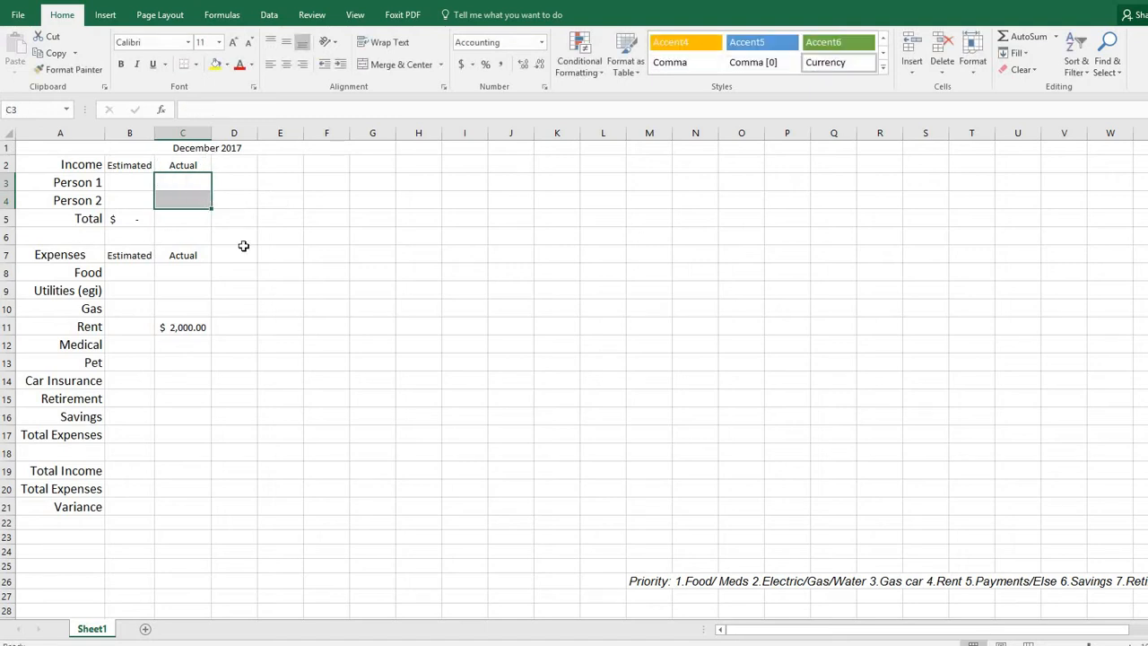
click(1056, 38)
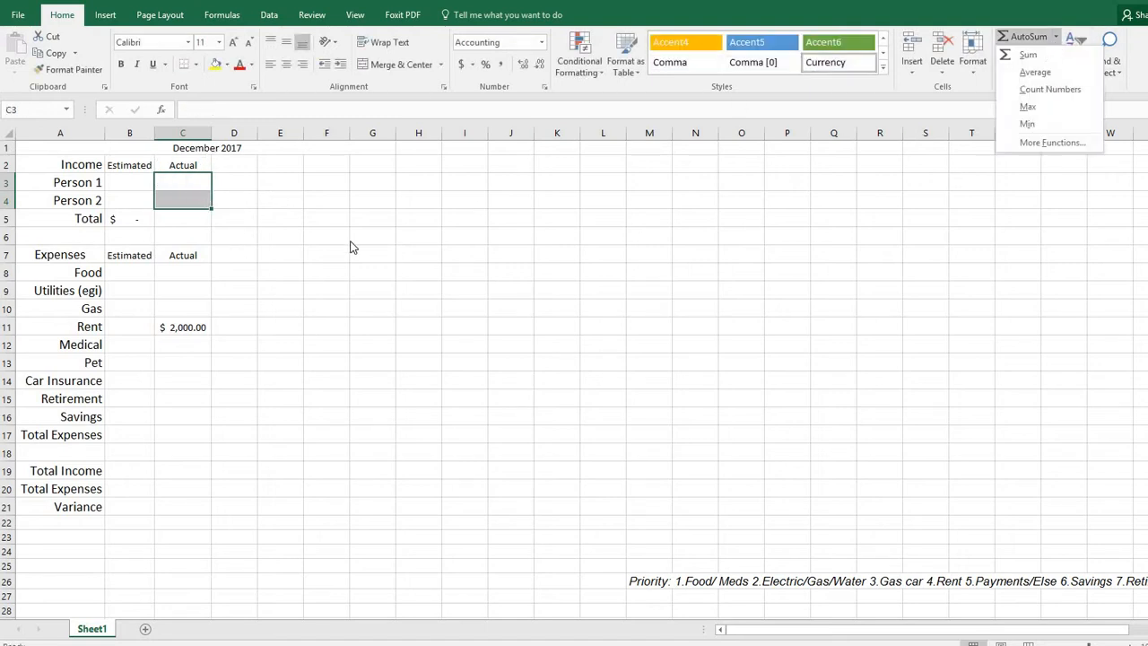
click(182, 220)
Total the actual income in cell C5 with AutoSum over C3:C4
click(182, 220)
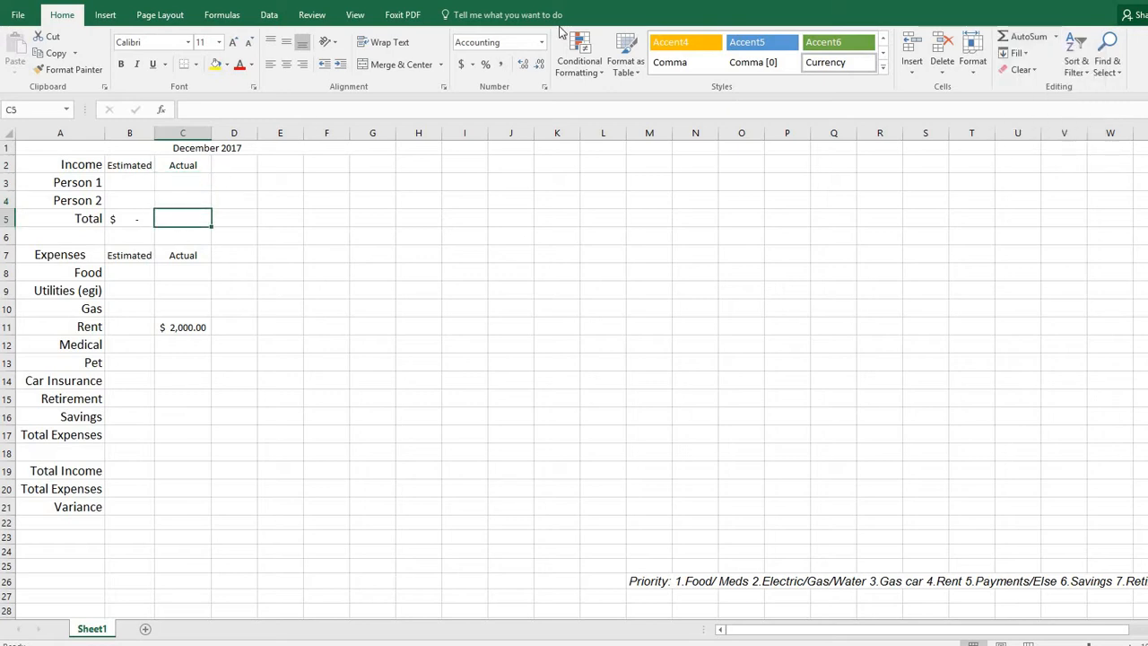
click(1041, 43)
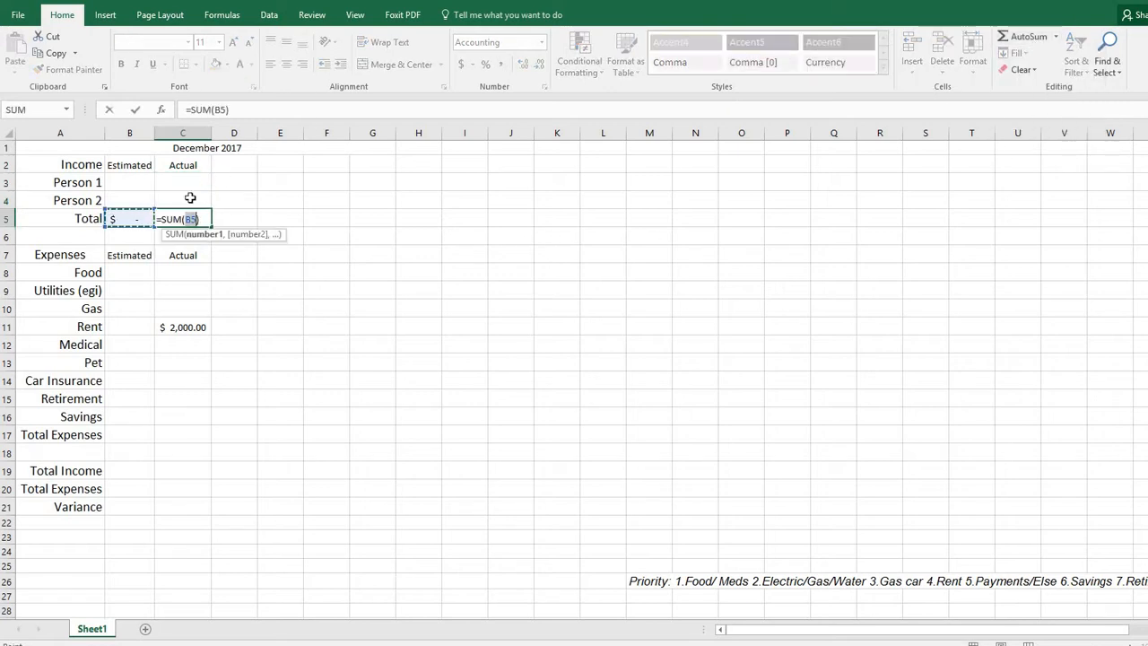
drag(188, 184, 188, 205)
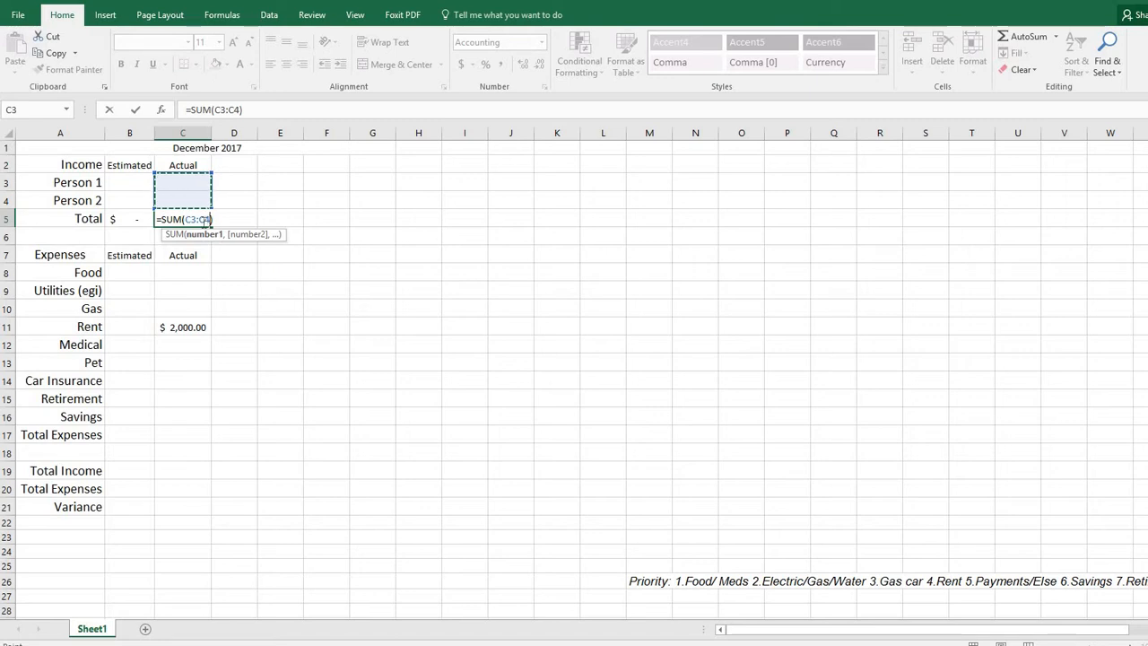
key(Return)
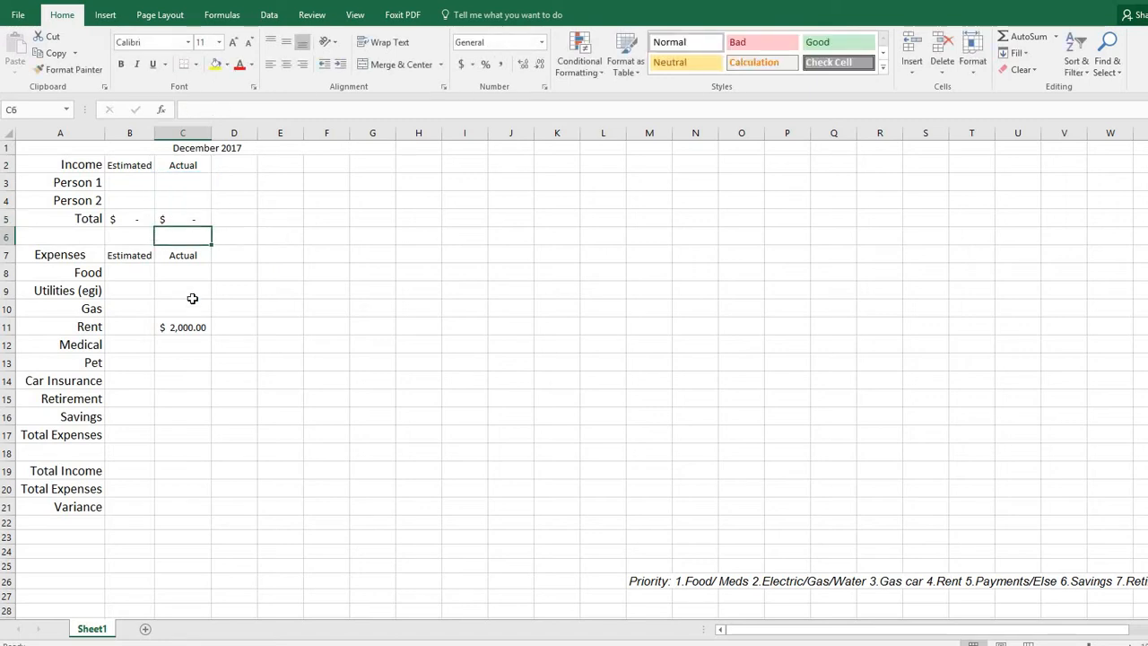
Total the estimated expenses in cell B17 with AutoSum, adjusting the summed range to B8:B16
drag(182, 272, 163, 418)
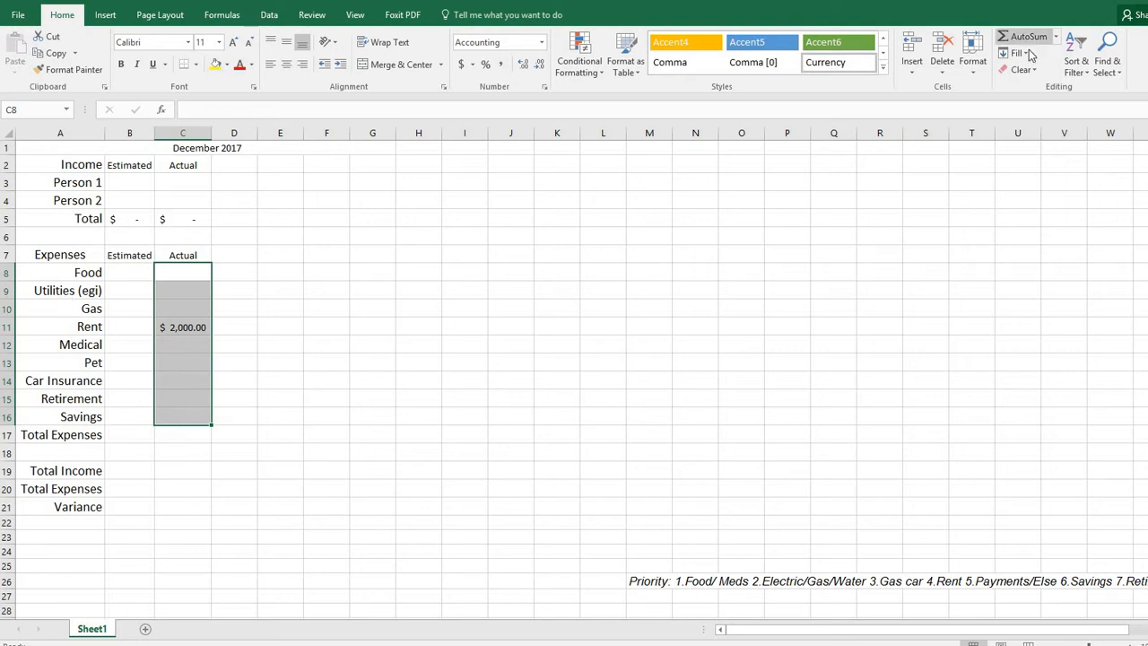
click(140, 437)
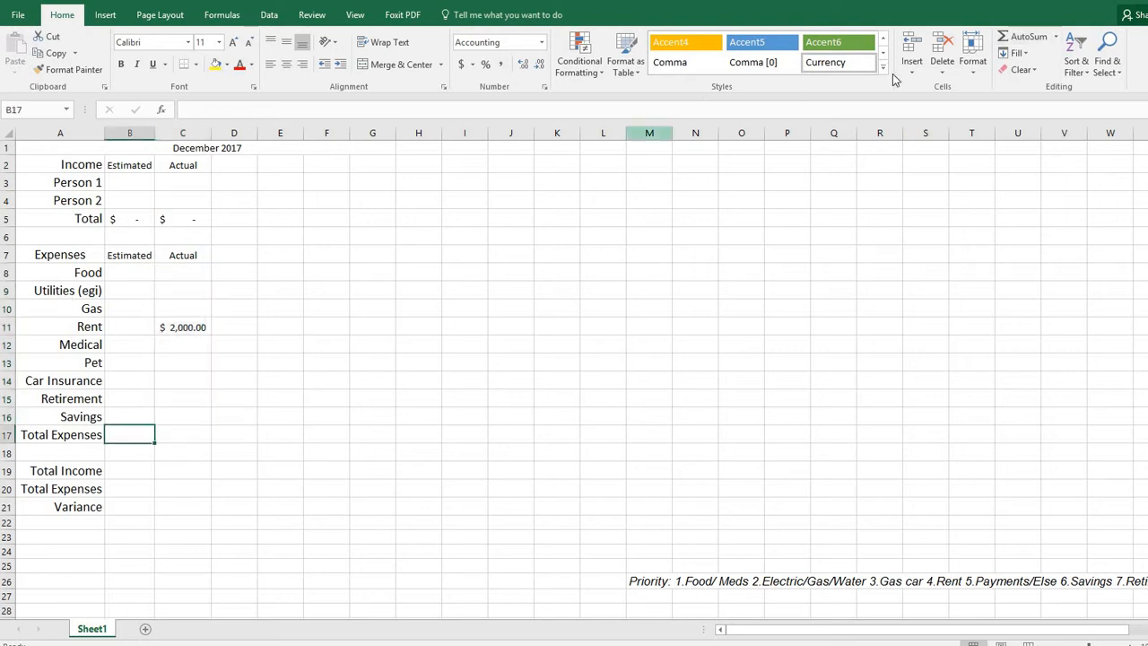
click(1028, 36)
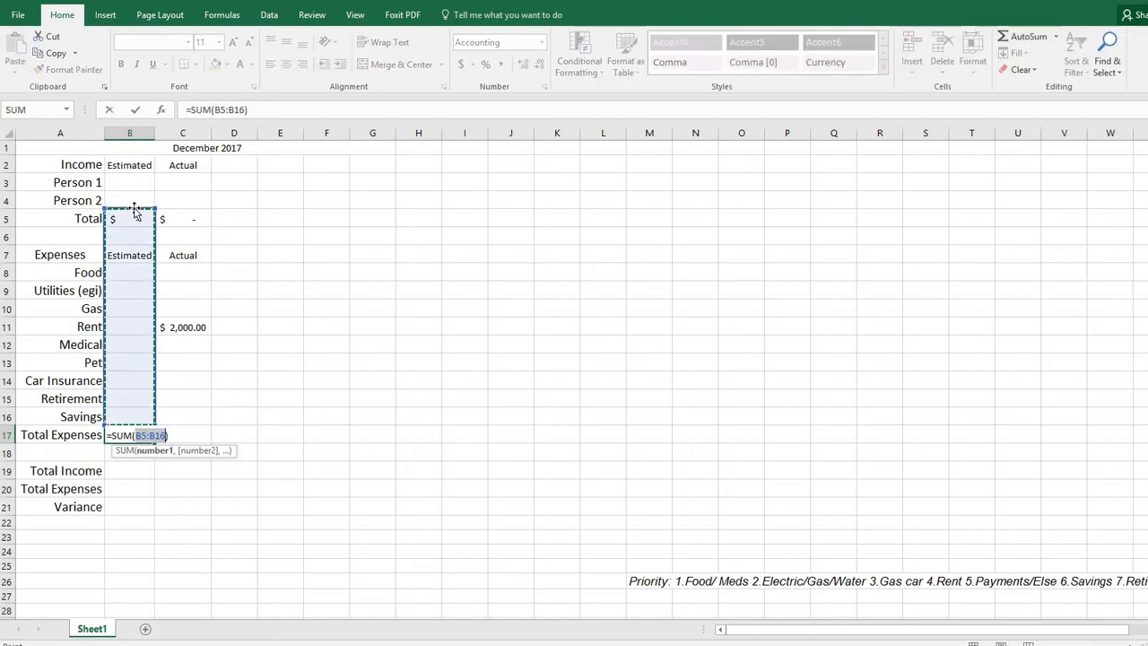
drag(154, 206, 151, 265)
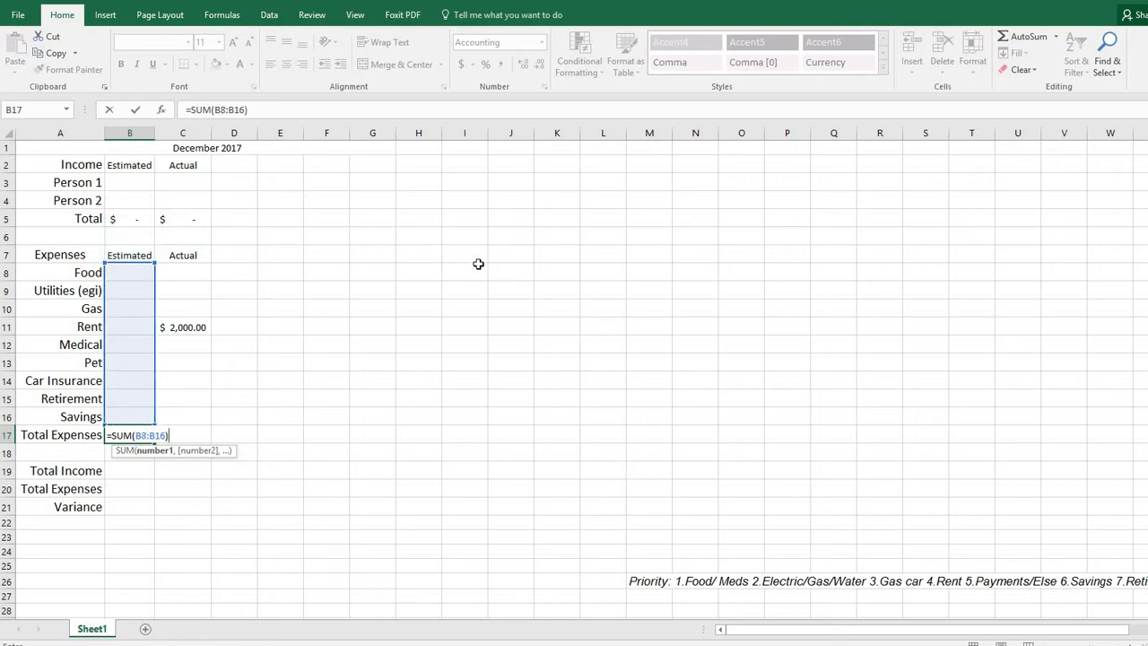
click(137, 436)
key(Return)
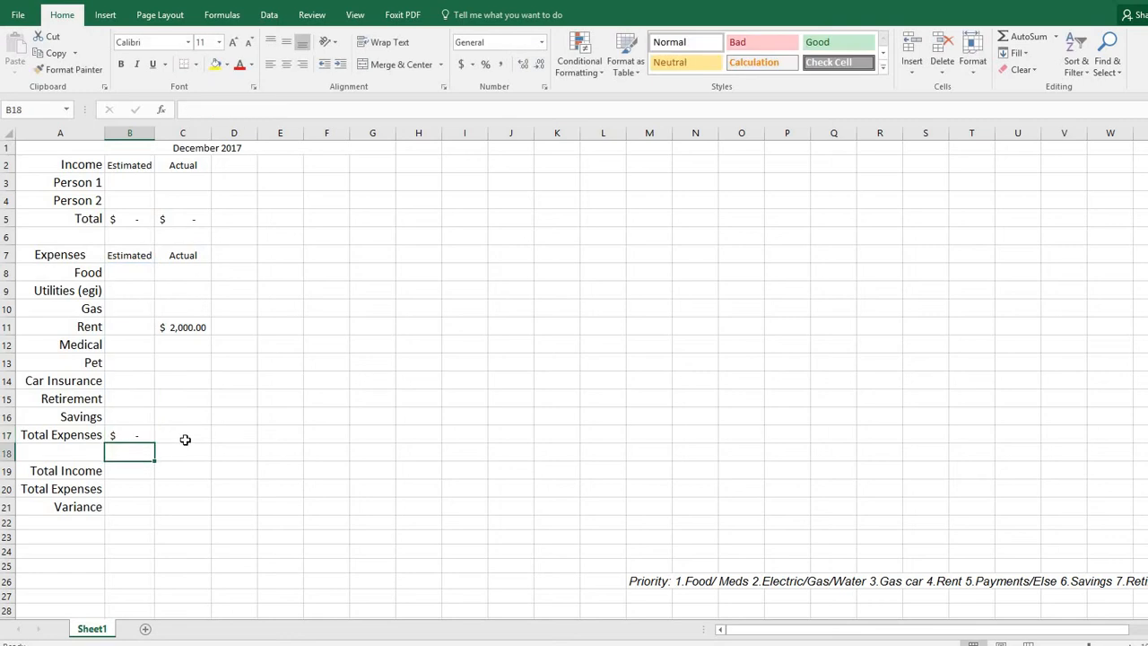
Total the actual expenses in cell C17 with AutoSum, changing the summed range to C8:C16
click(184, 438)
click(1027, 36)
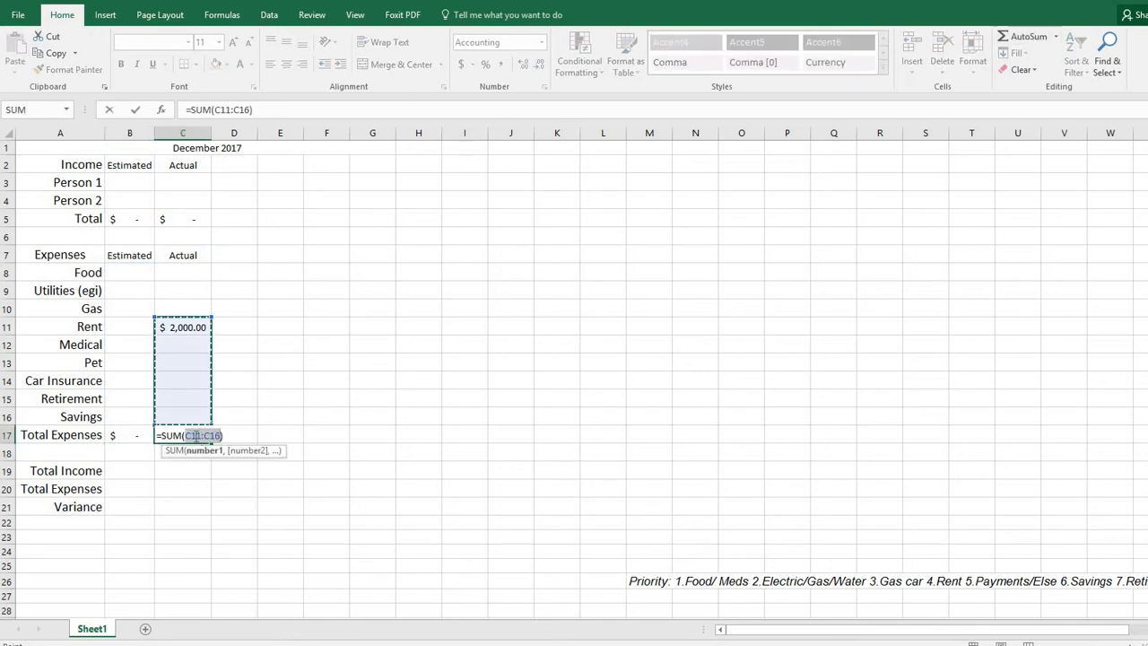
click(195, 437)
key(BackSpace)
key(BackSpace)
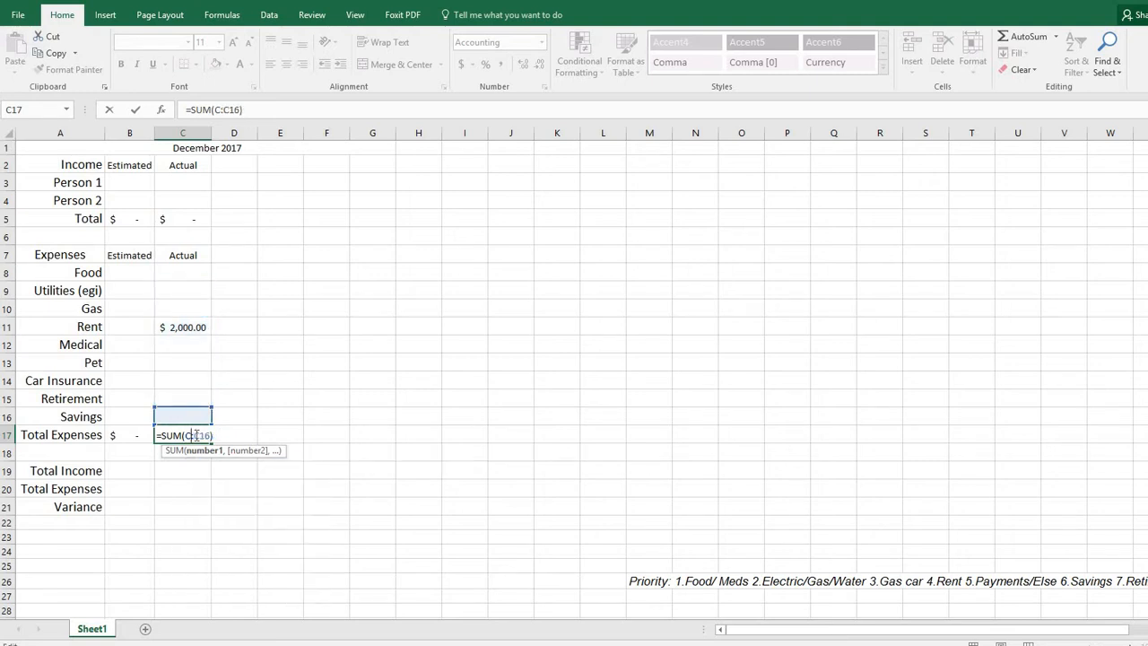
text(8)
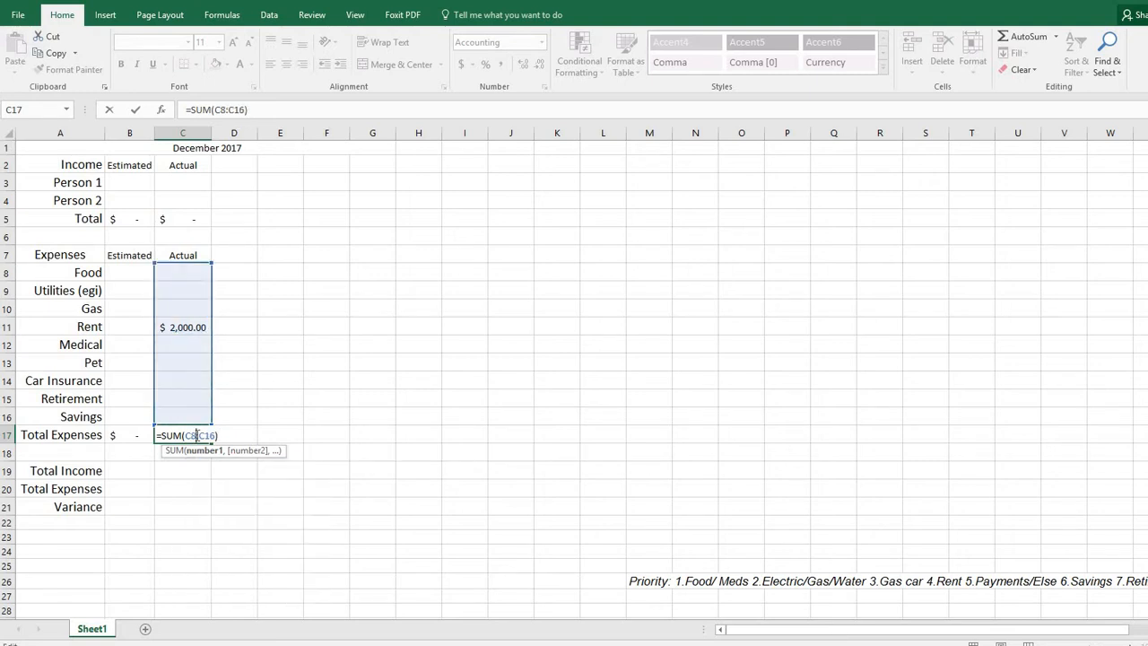
key(Return)
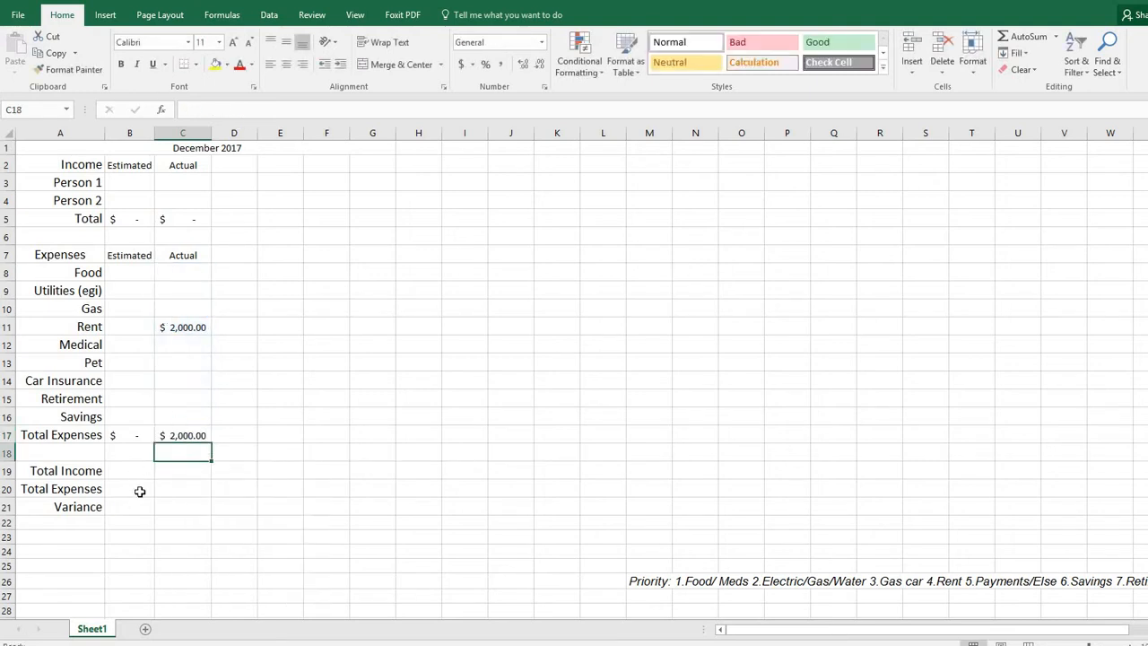
Link the estimated summary cells to their totals, with =B5 in B19 for income and =B17 in B20 for expenses
click(138, 479)
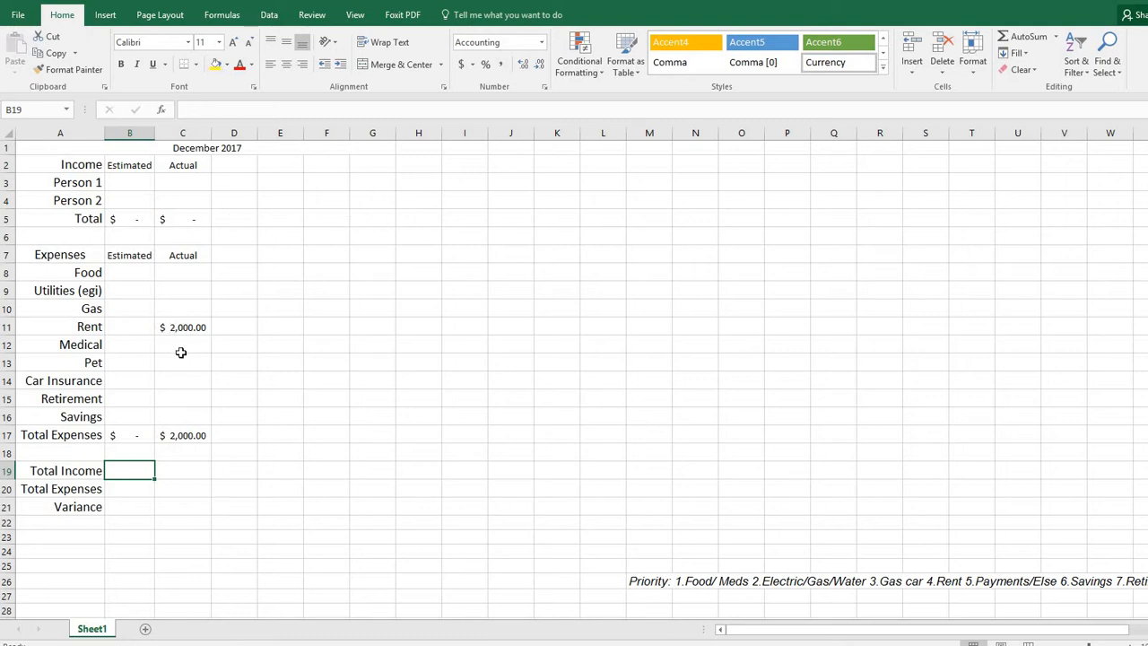
text(=)
click(116, 220)
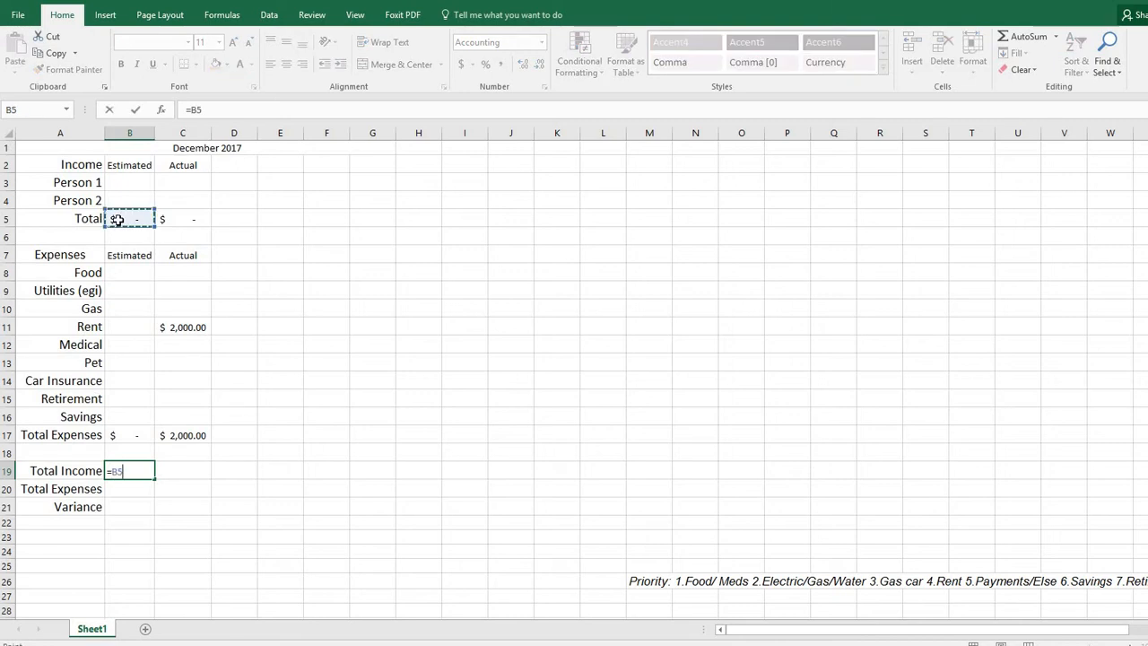
key(Return)
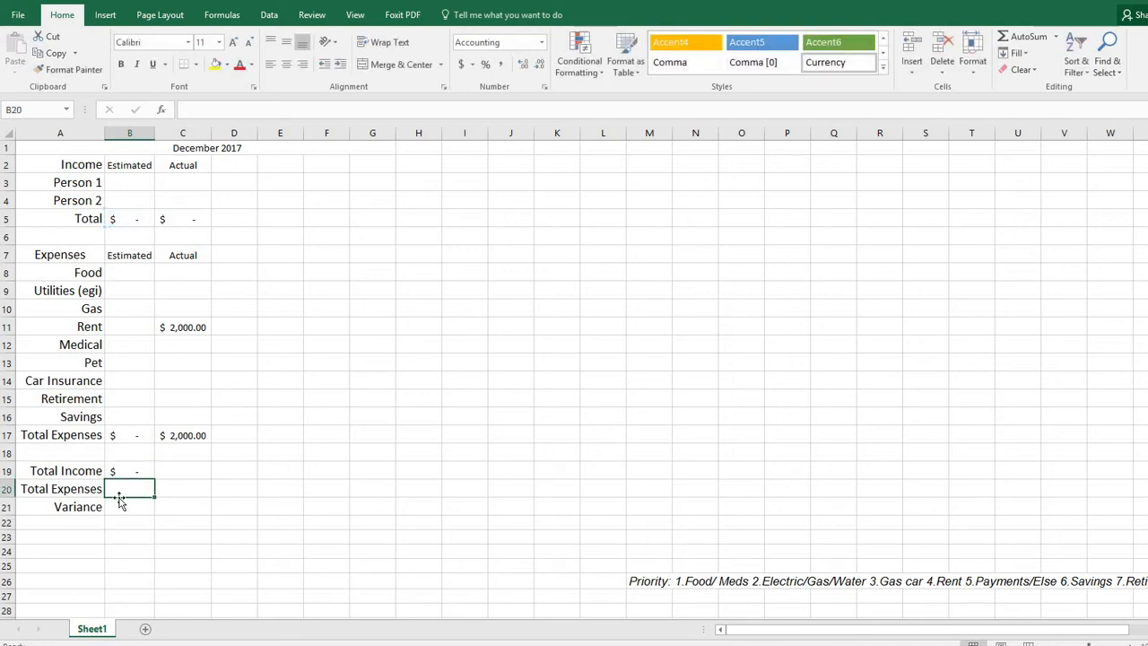
text(=)
click(130, 435)
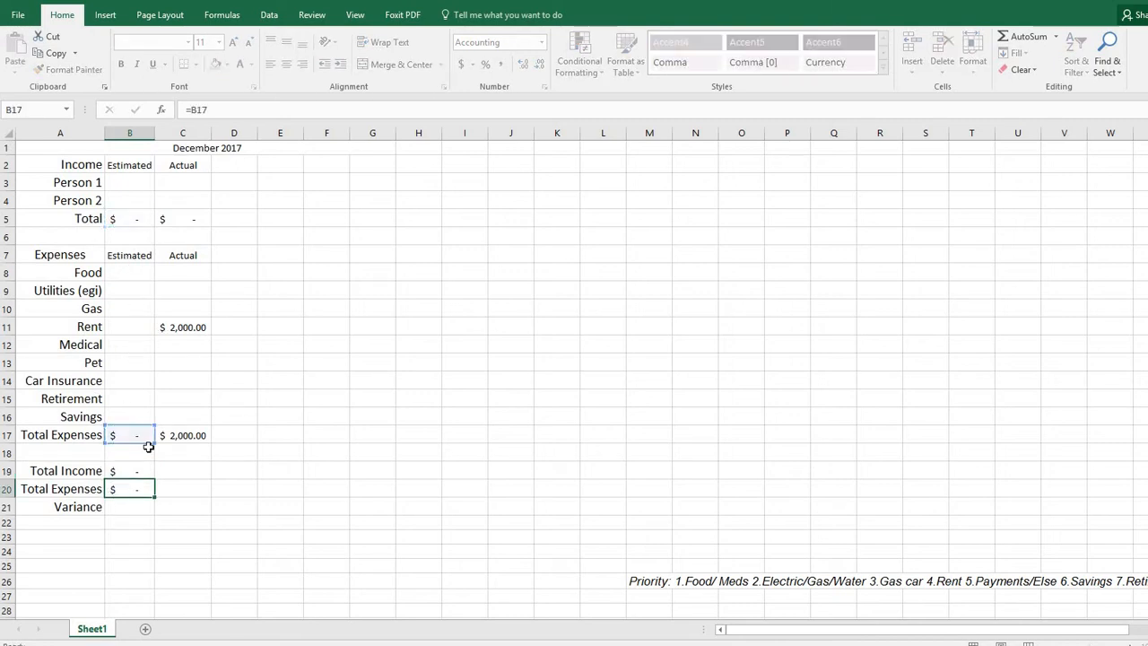
key(Return)
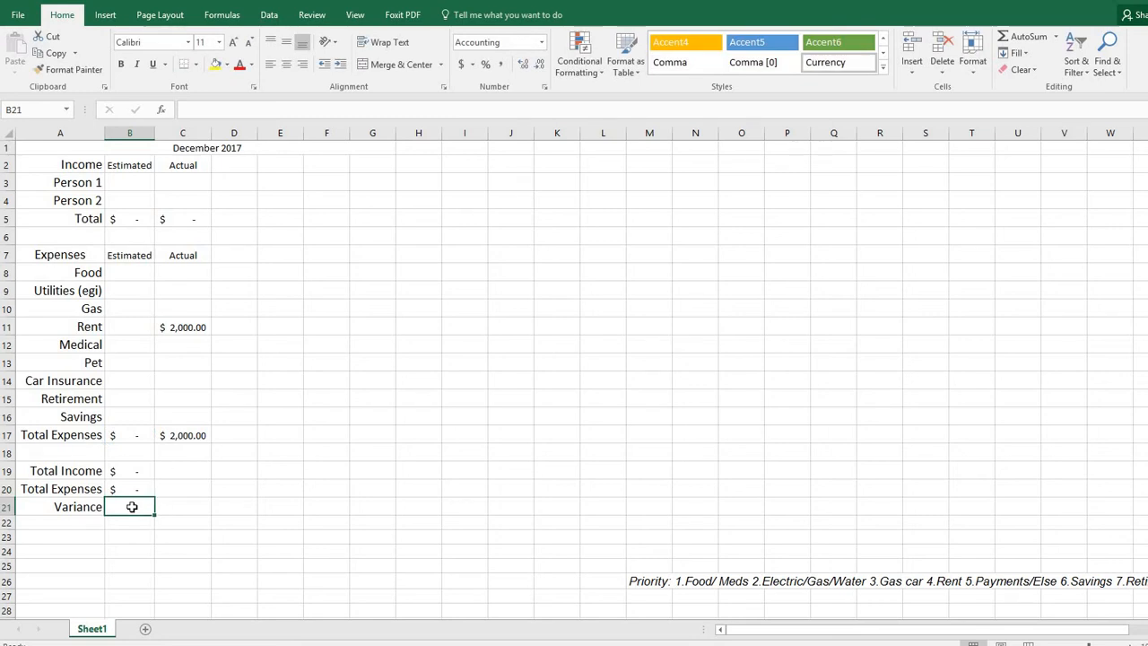
Calculate the estimated variance in B21 as =B19-B20, and fill the summary formulas in B19:B21 across to the actual column
text(=)
click(129, 469)
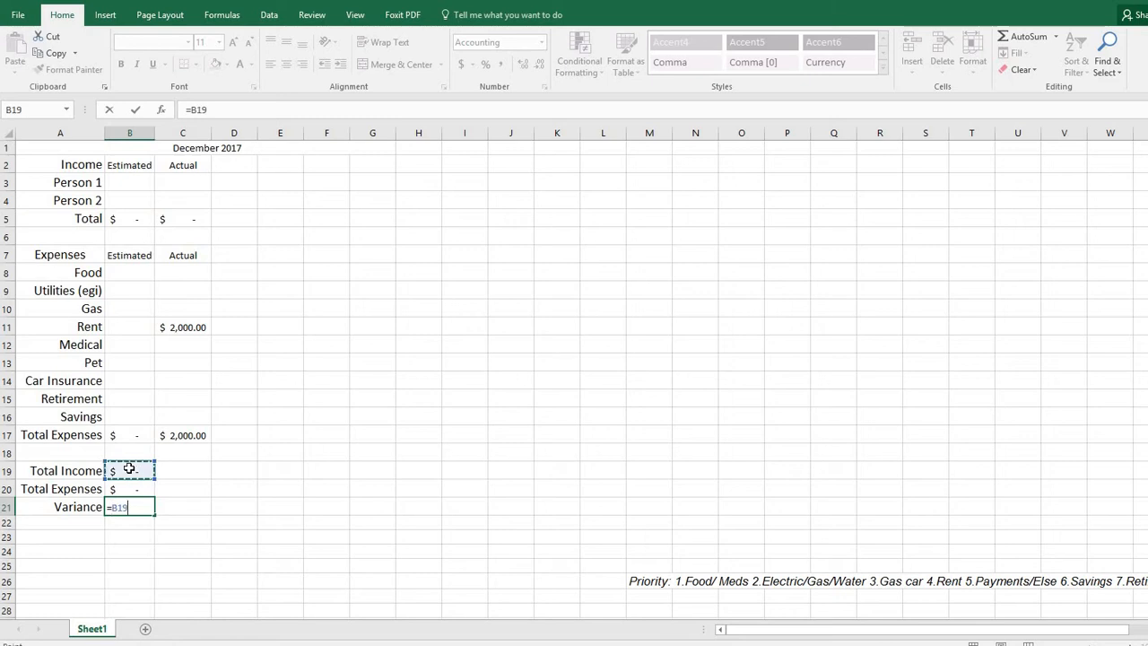
text(-)
click(130, 487)
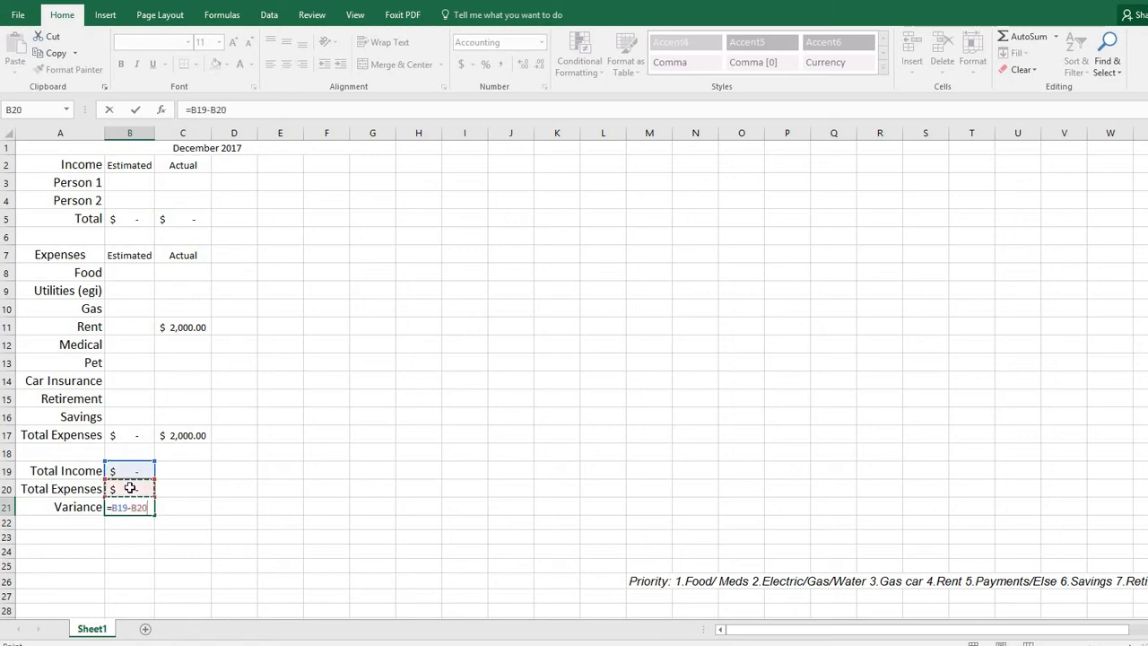
key(Return)
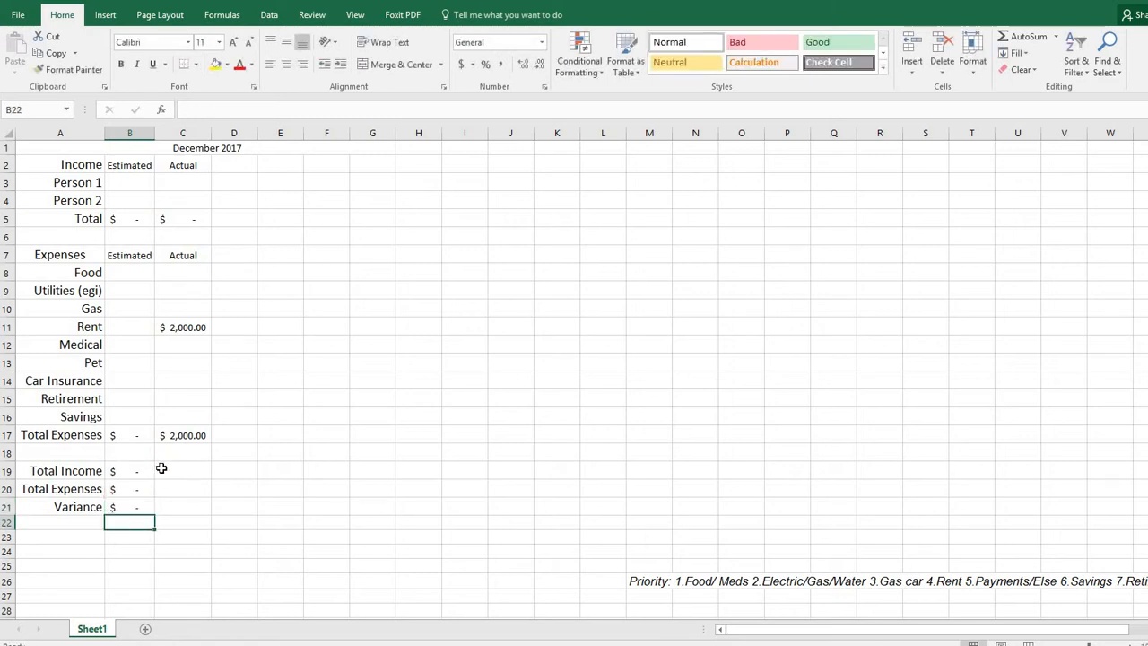
drag(139, 470, 148, 502)
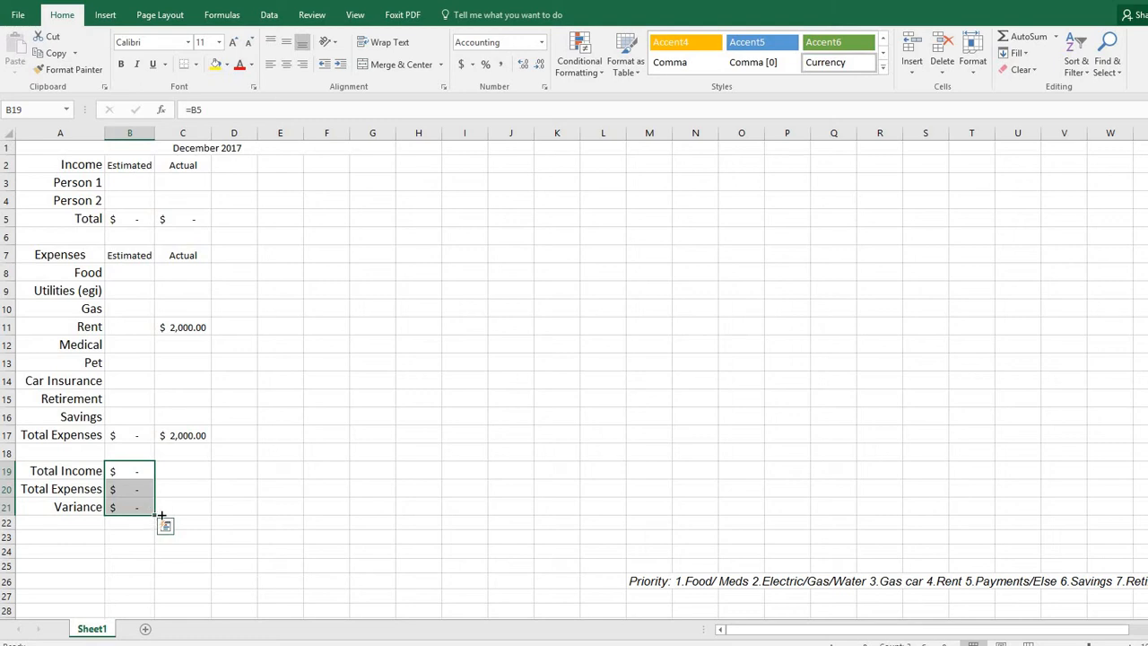
drag(160, 516, 199, 518)
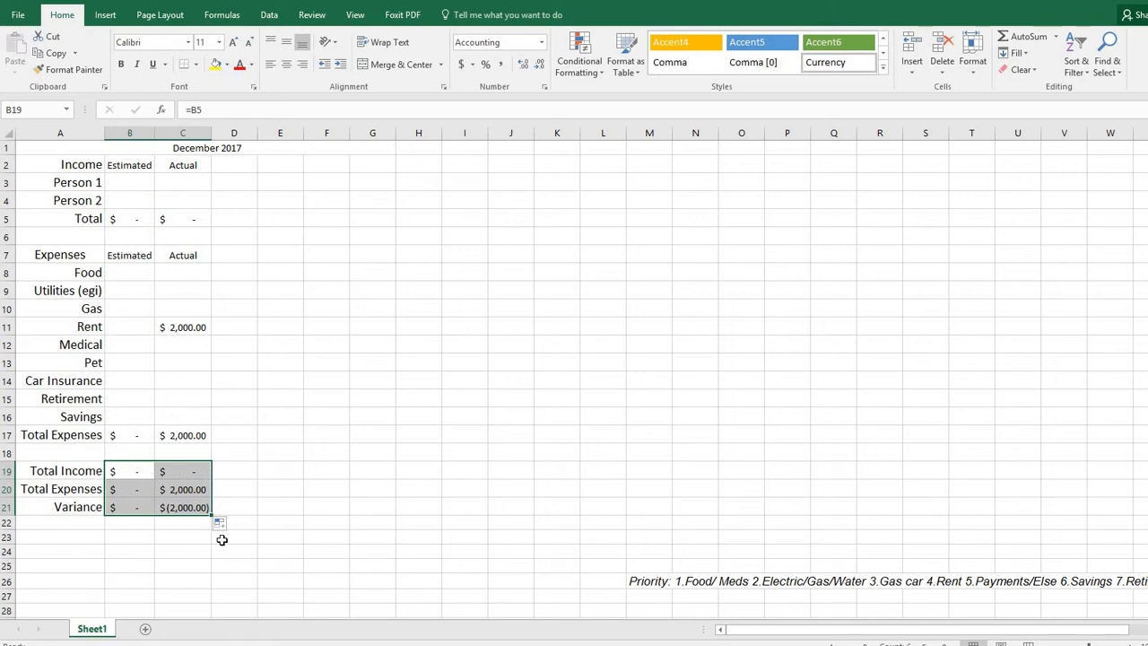
Inspect the actual Total Income formula in C19 and re-enter its reference as =C5
click(178, 471)
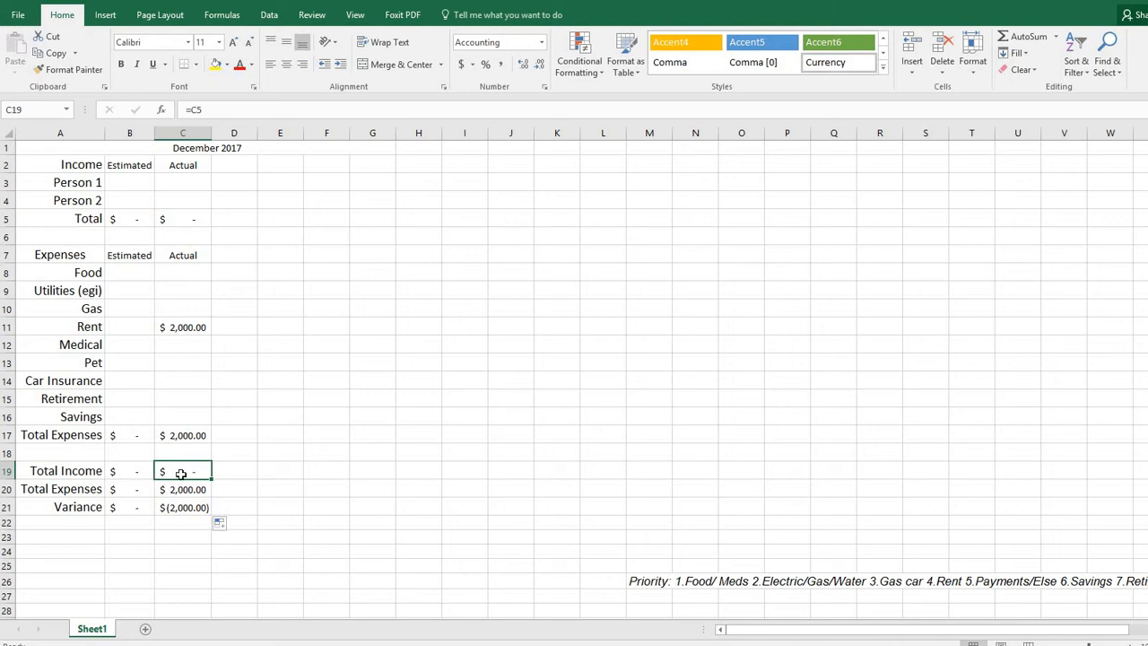
drag(207, 109, 185, 110)
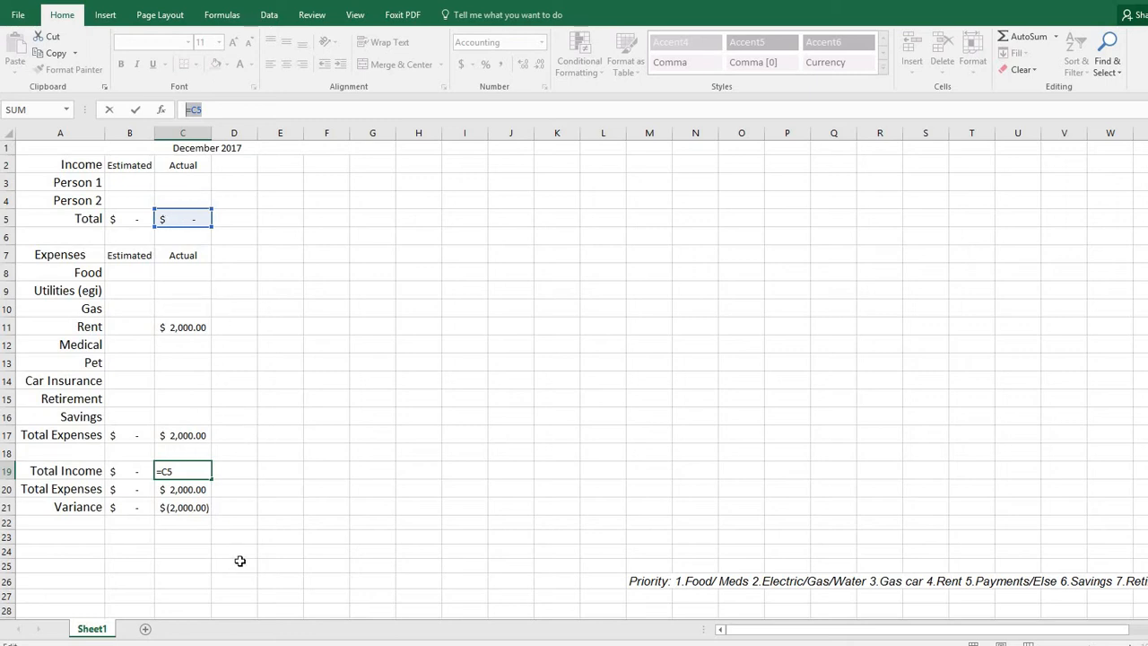
click(229, 524)
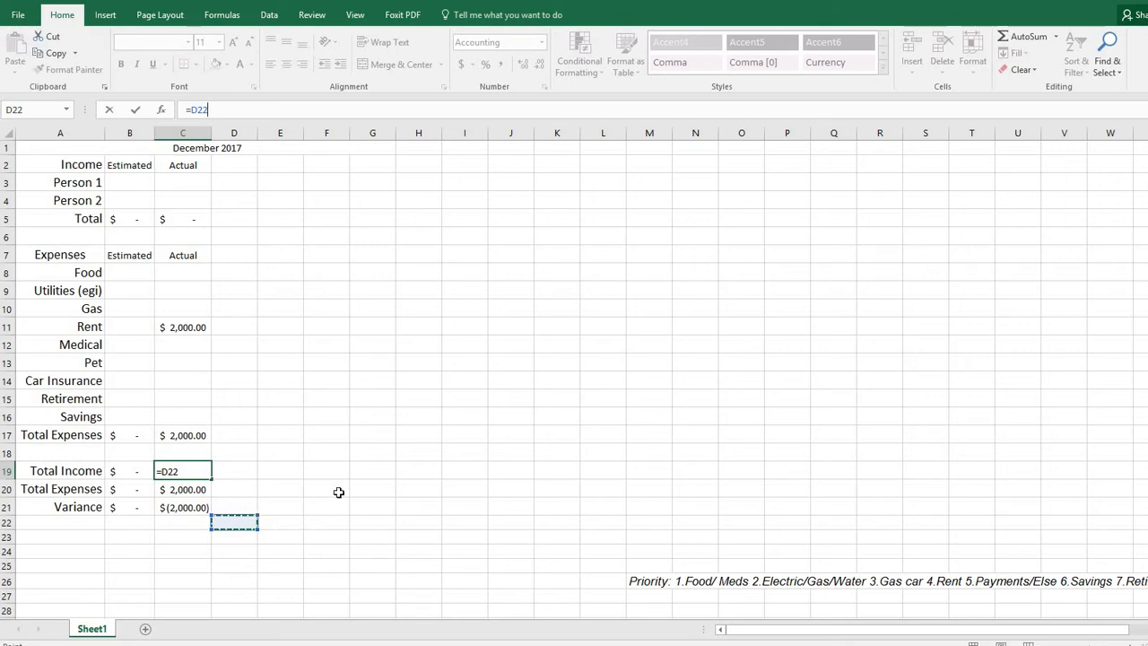
click(186, 222)
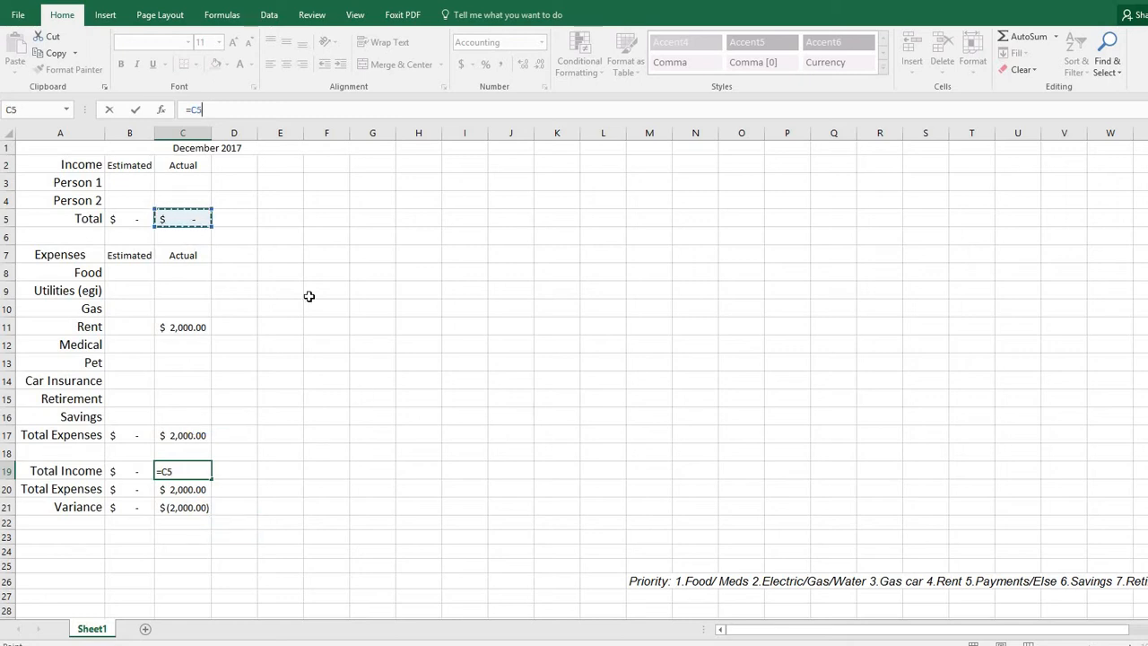
key(Return)
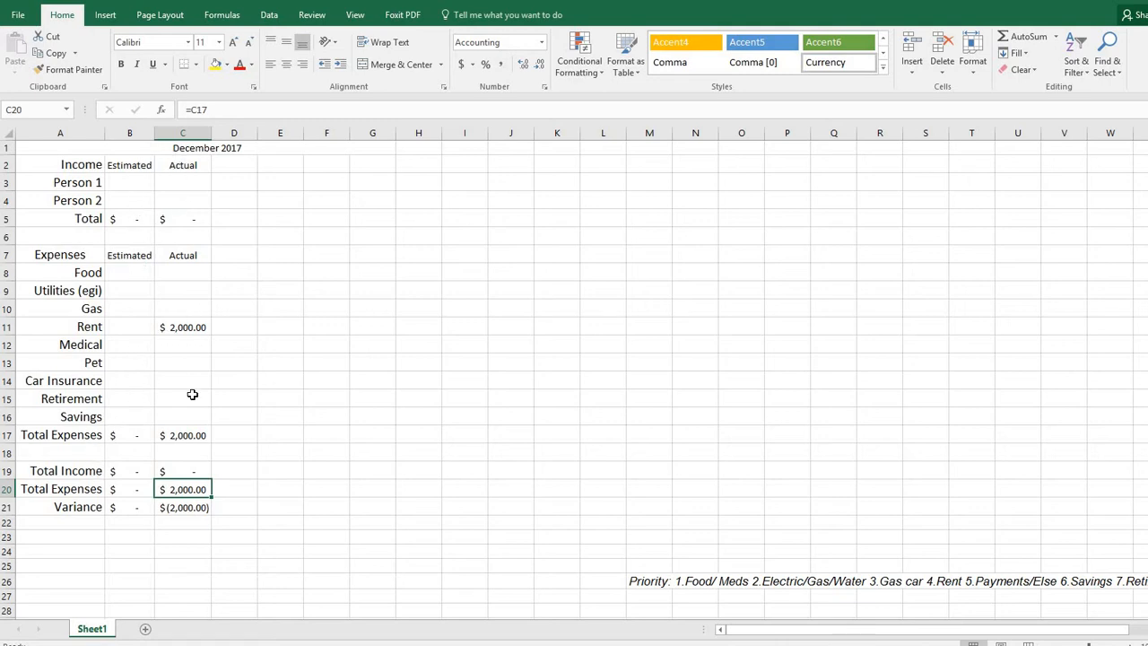
Examine the income and expense entry areas and the formulas behind the totals in B5, B17 and C5
drag(131, 180, 205, 211)
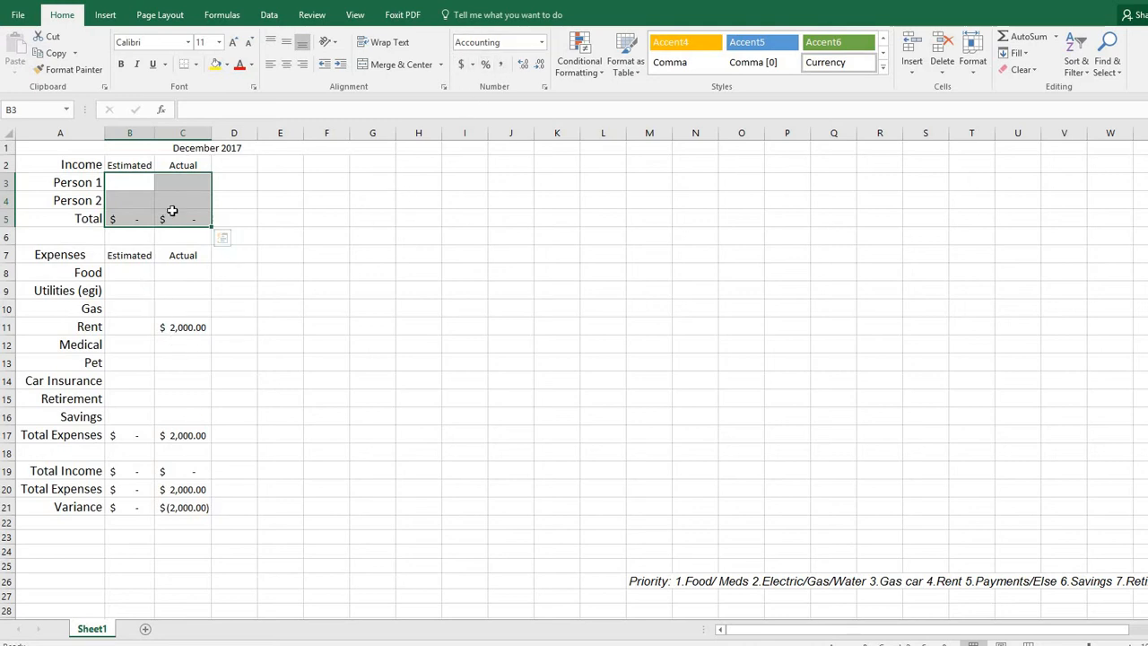
click(131, 219)
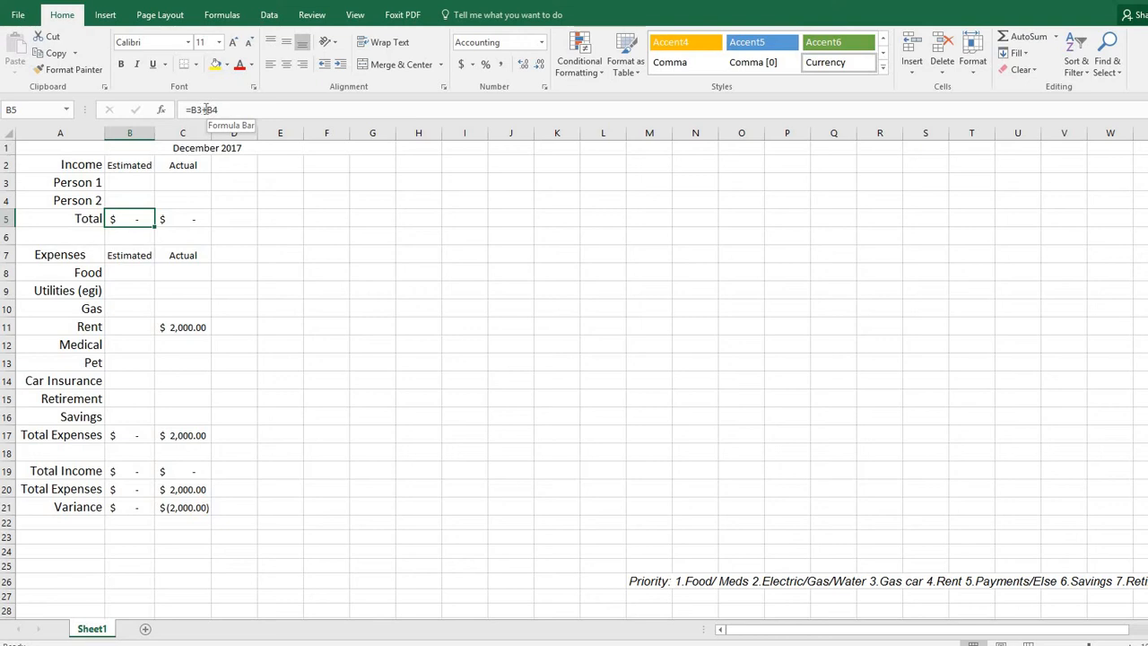
click(128, 432)
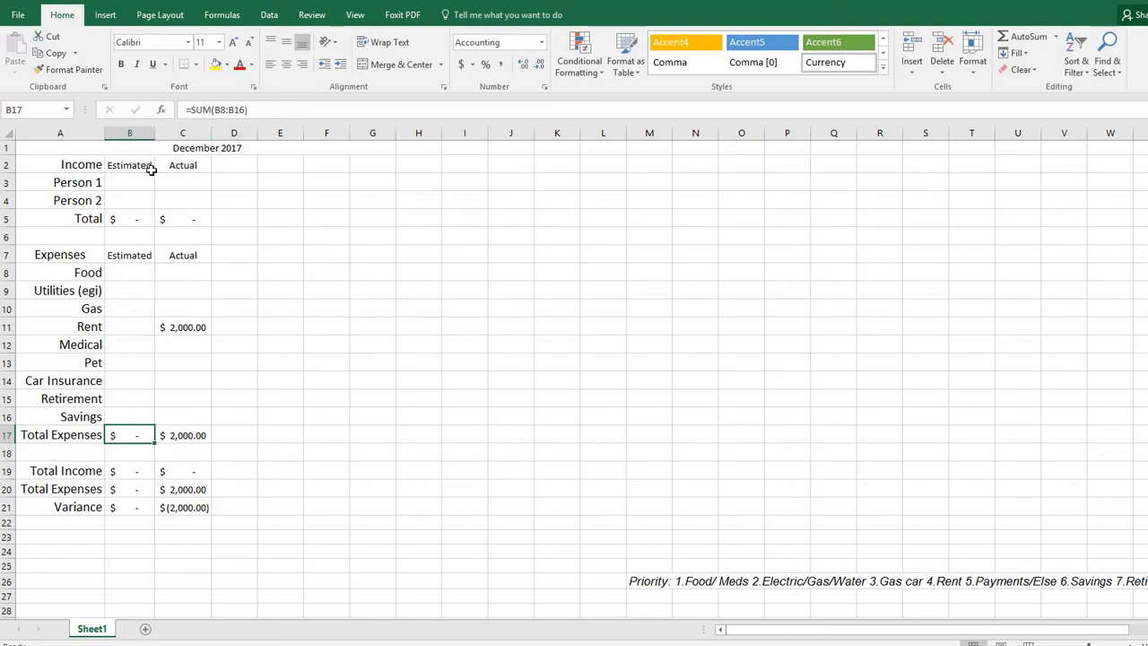
click(131, 219)
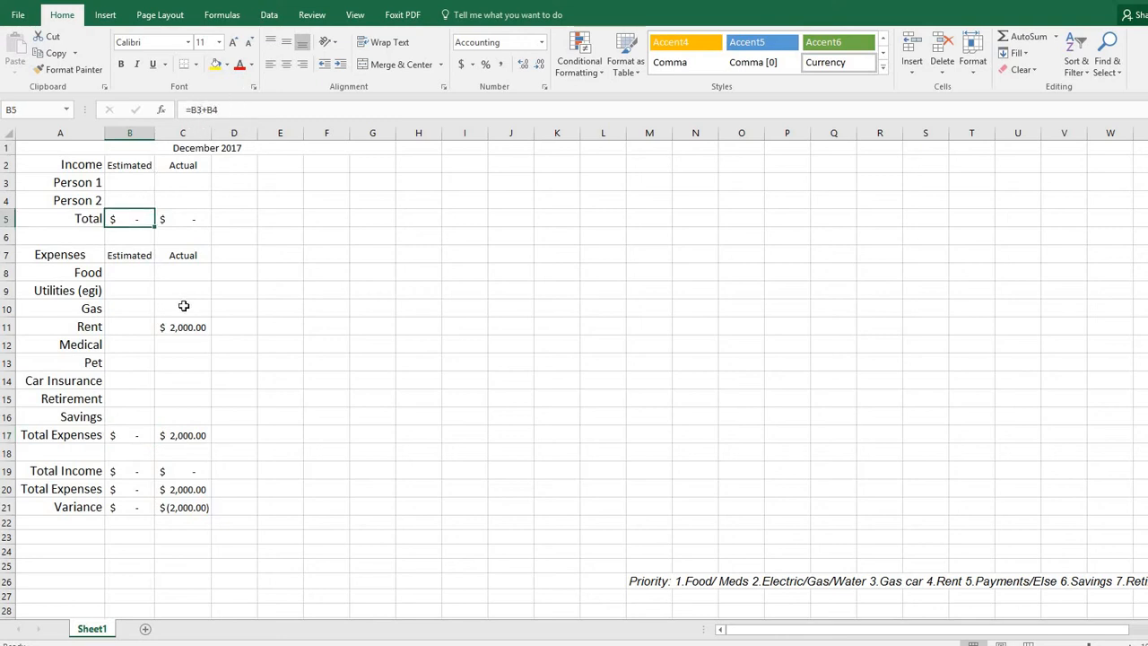
click(167, 363)
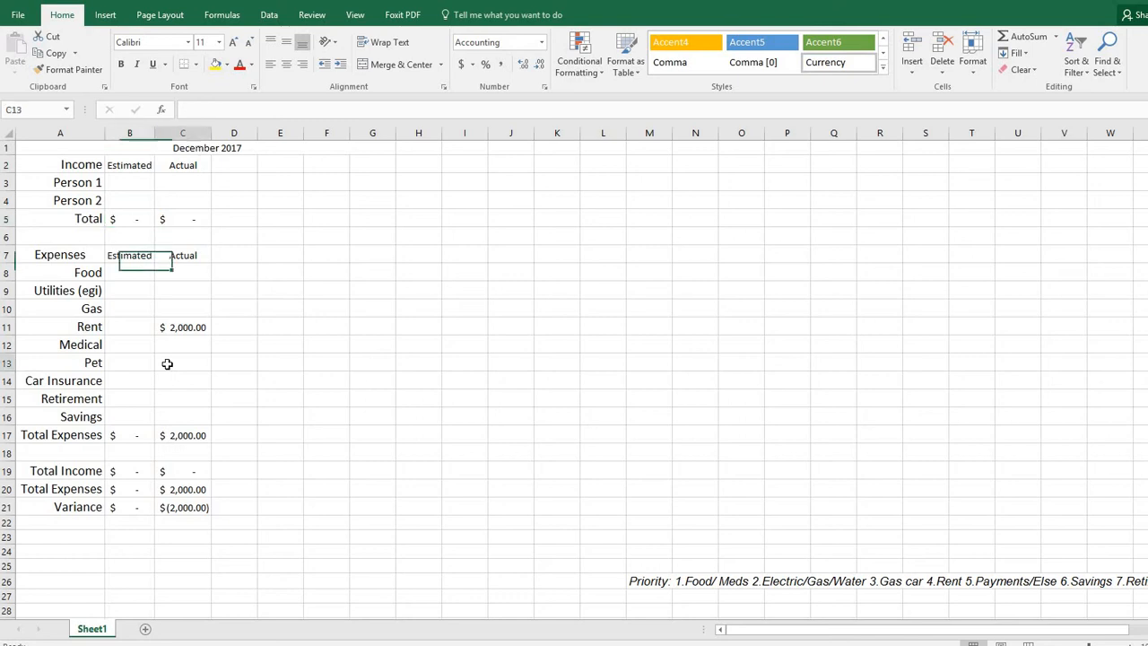
click(122, 360)
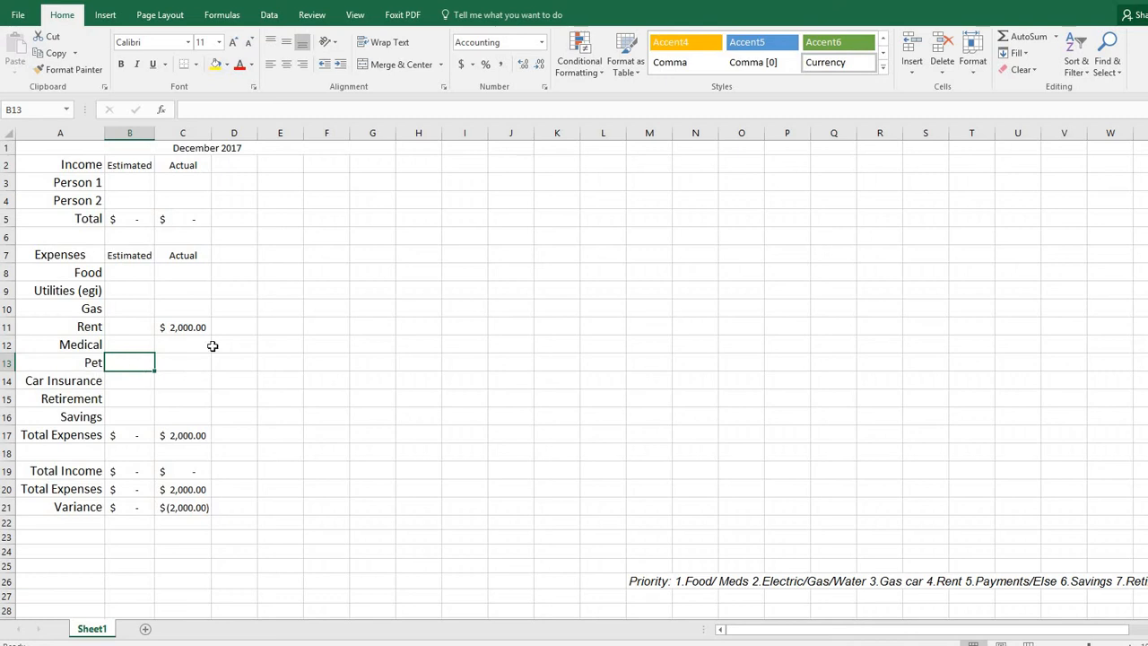
click(183, 363)
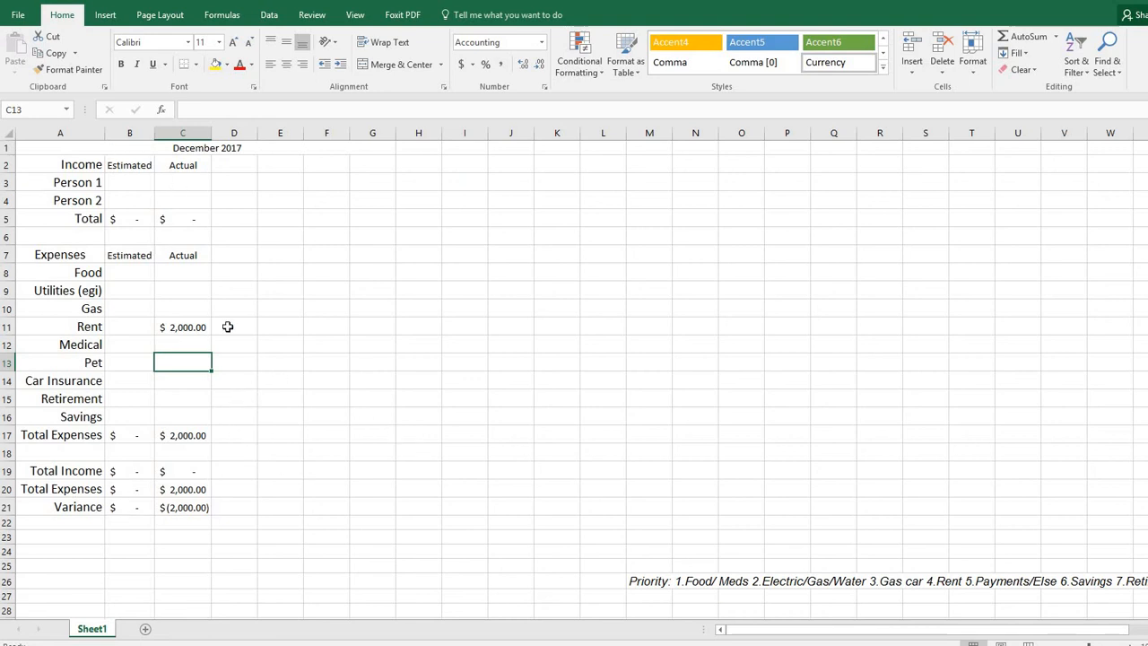
click(135, 219)
click(160, 220)
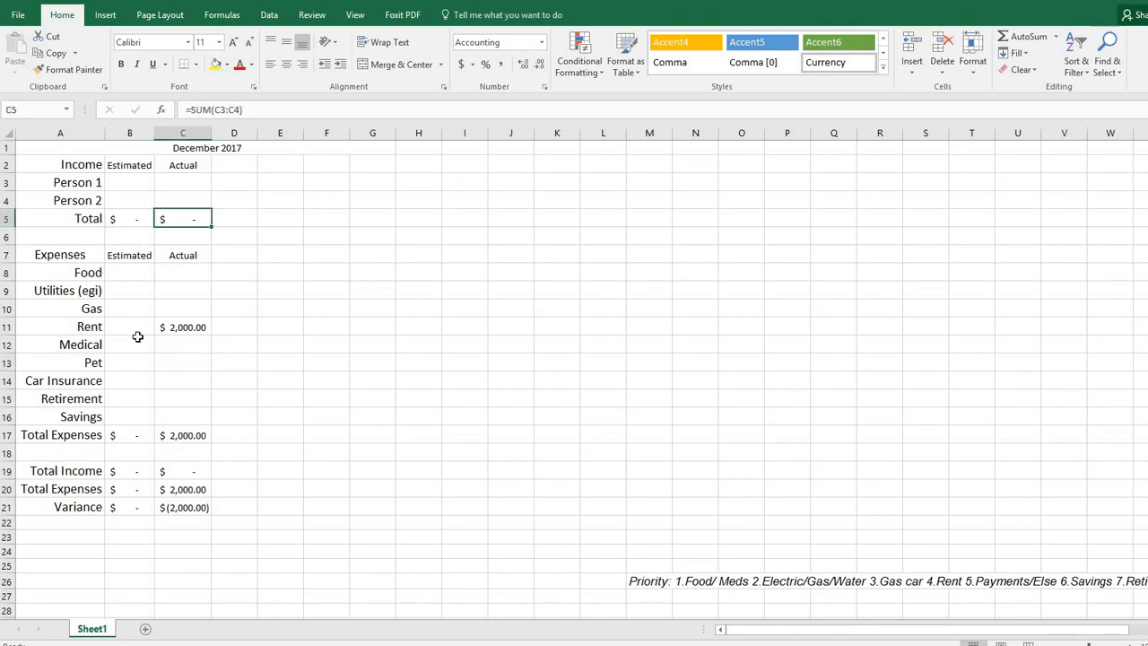